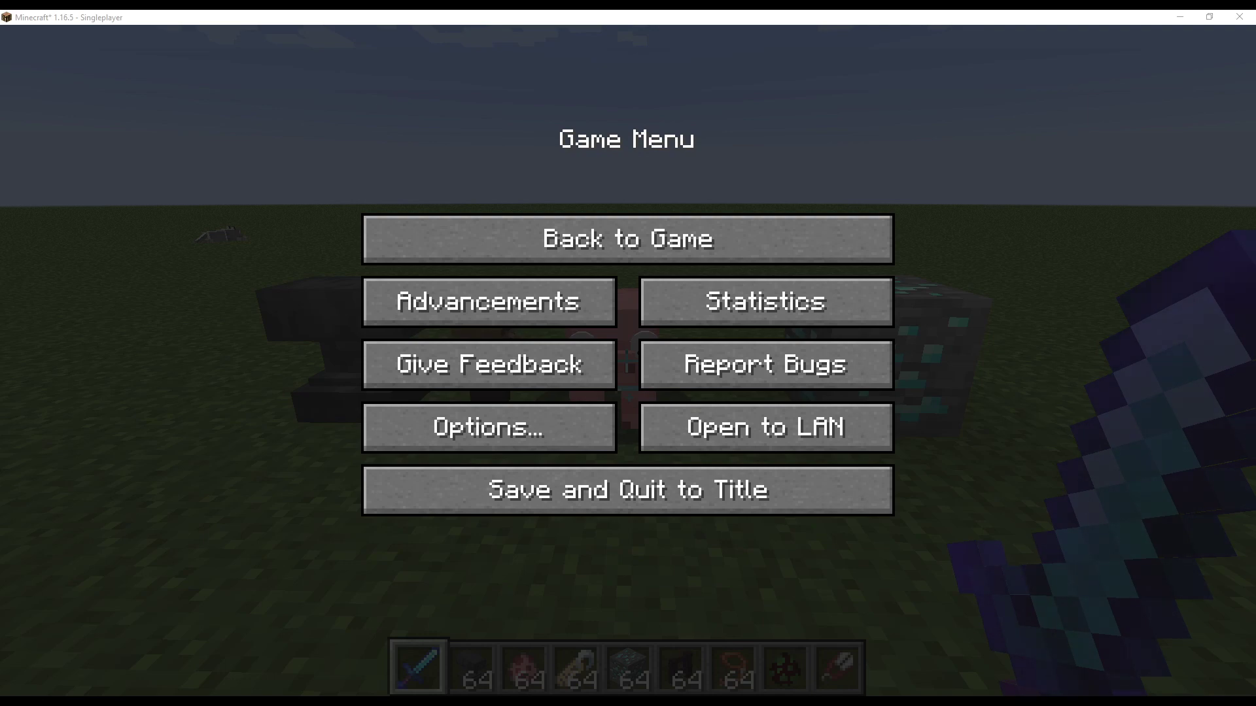
# - Resume the game from the pause menu and switch to IntelliJ IDEA's LivingDeathEvent.java
pyautogui.click(713, 249)
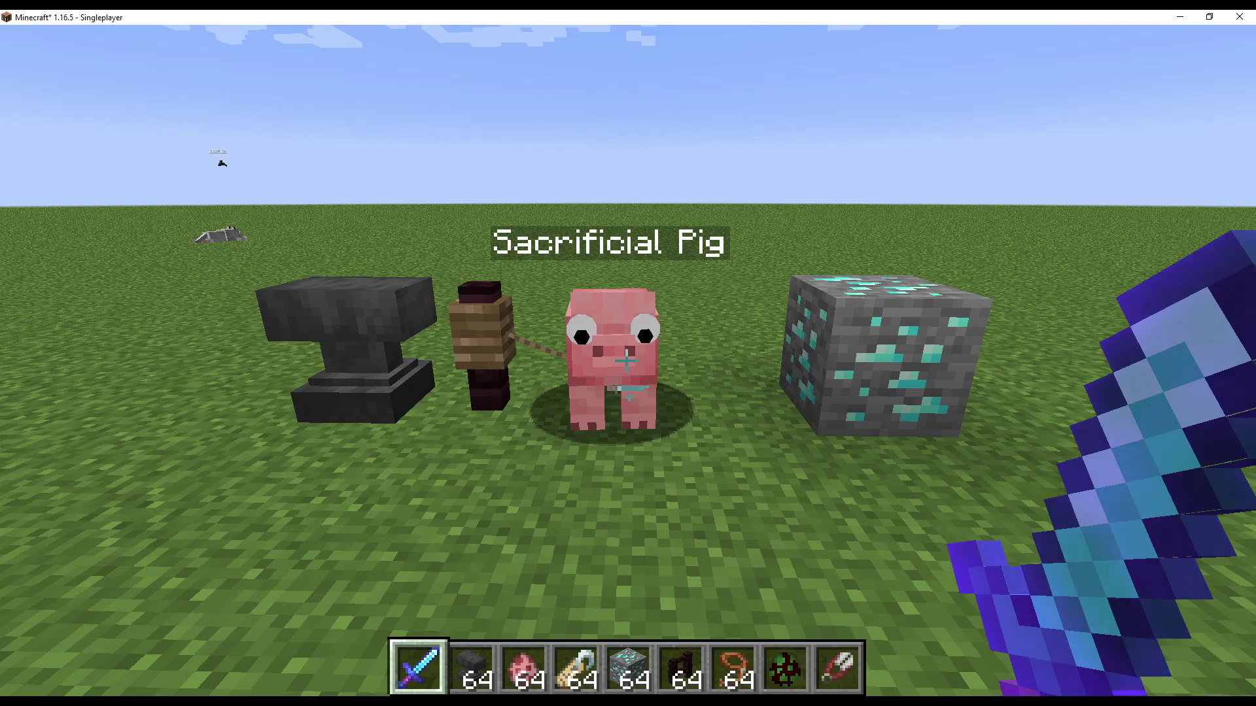
pyautogui.hotkey('alt', 'Tab')
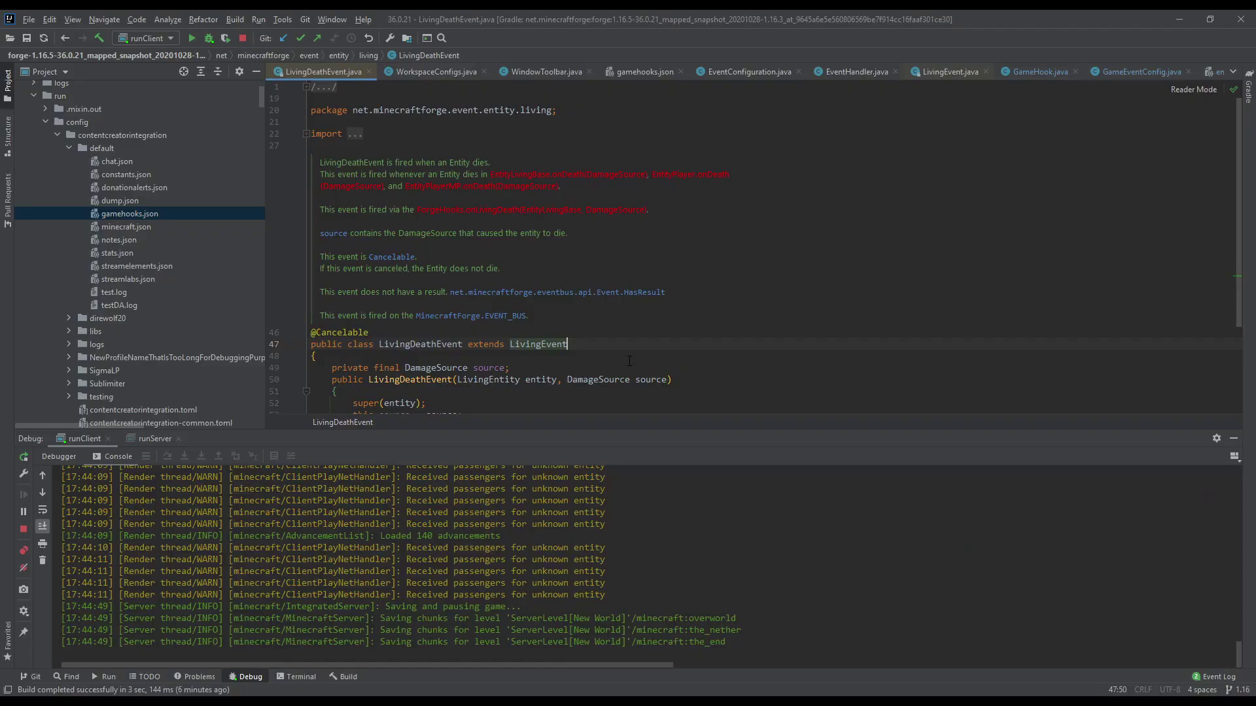
# - Return from IntelliJ IDEA to the Minecraft world with the pig, anvil and diamond ore
pyautogui.hotkey('alt', 'Tab')
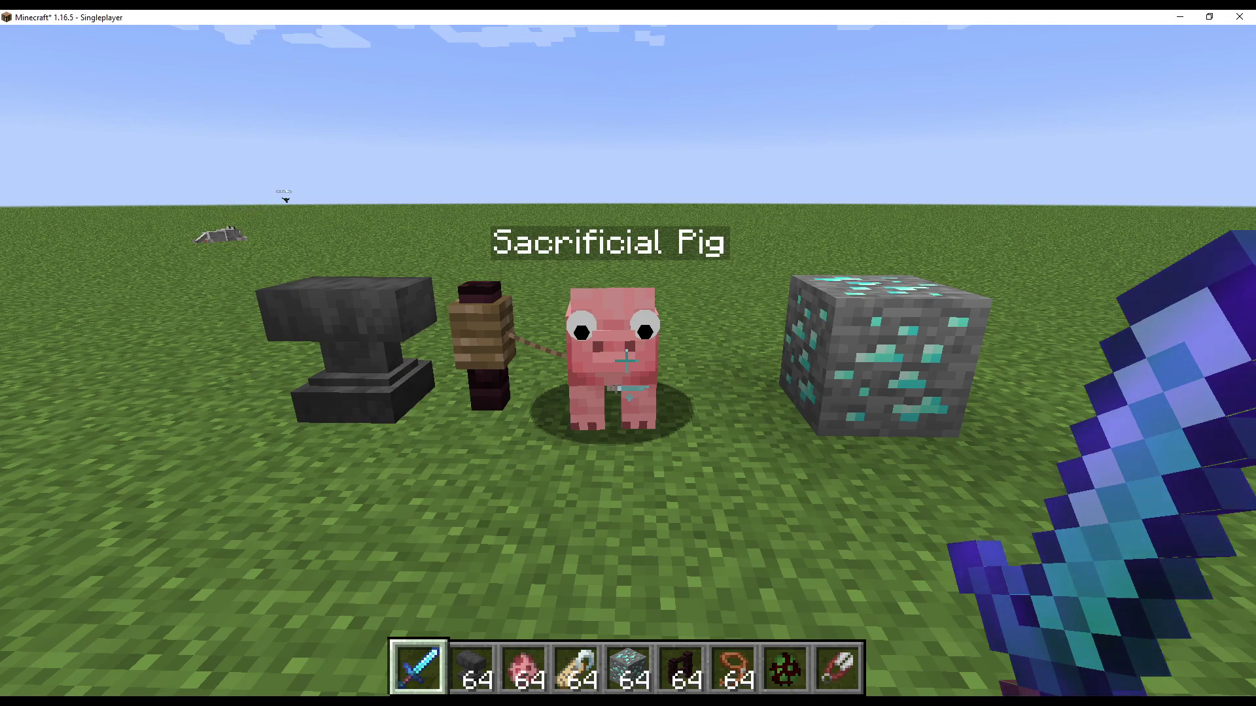
# - Open the config with /cci and go to the minecraft section's Game Event Hooks
pyautogui.write('/cci')
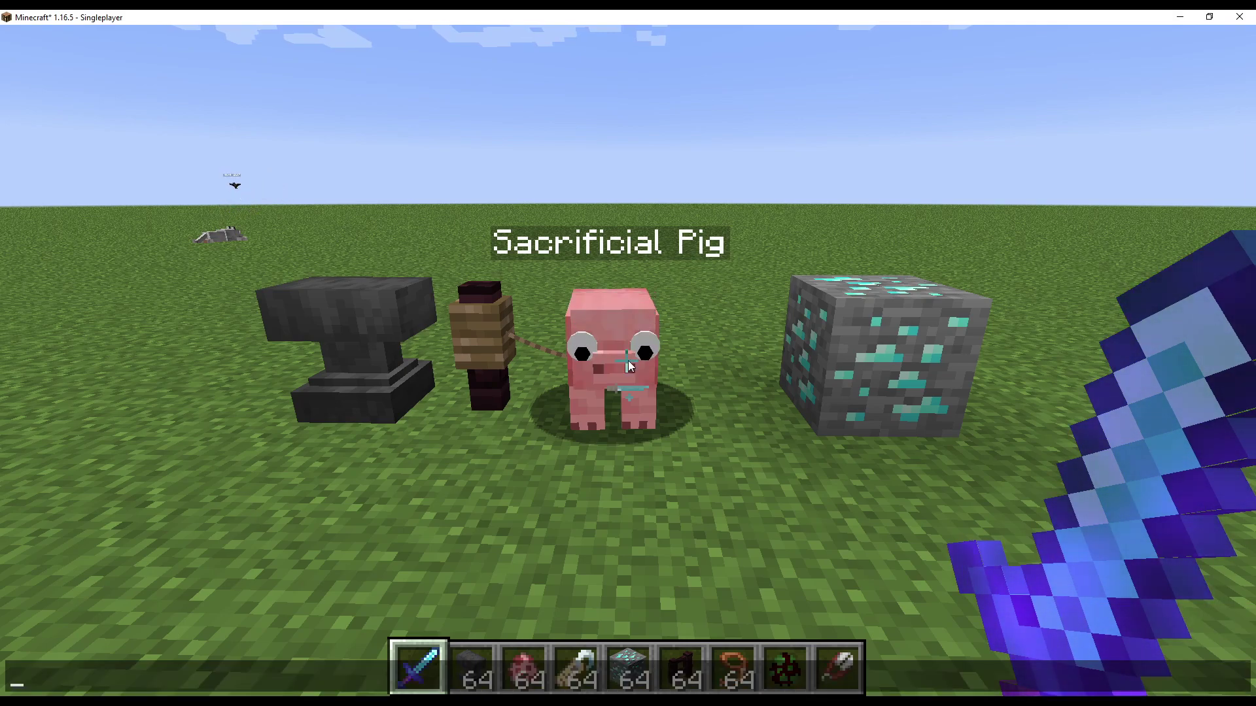
pyautogui.press('Return')
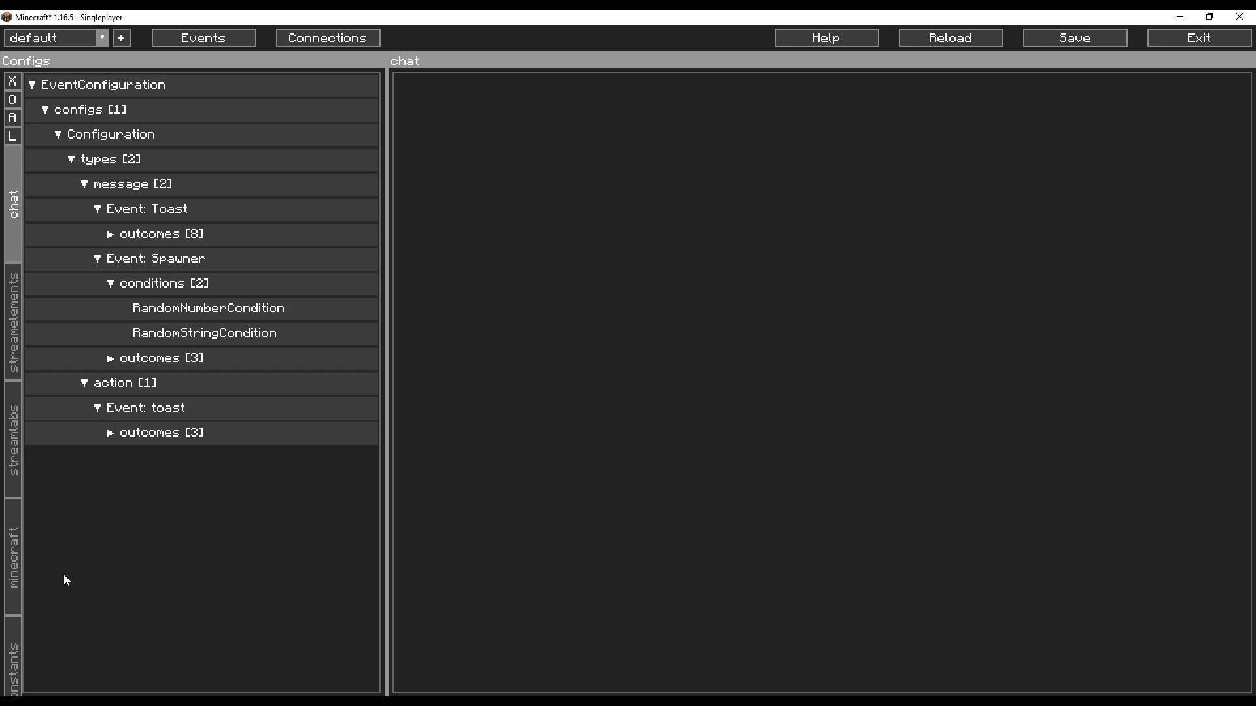
pyautogui.click(18, 581)
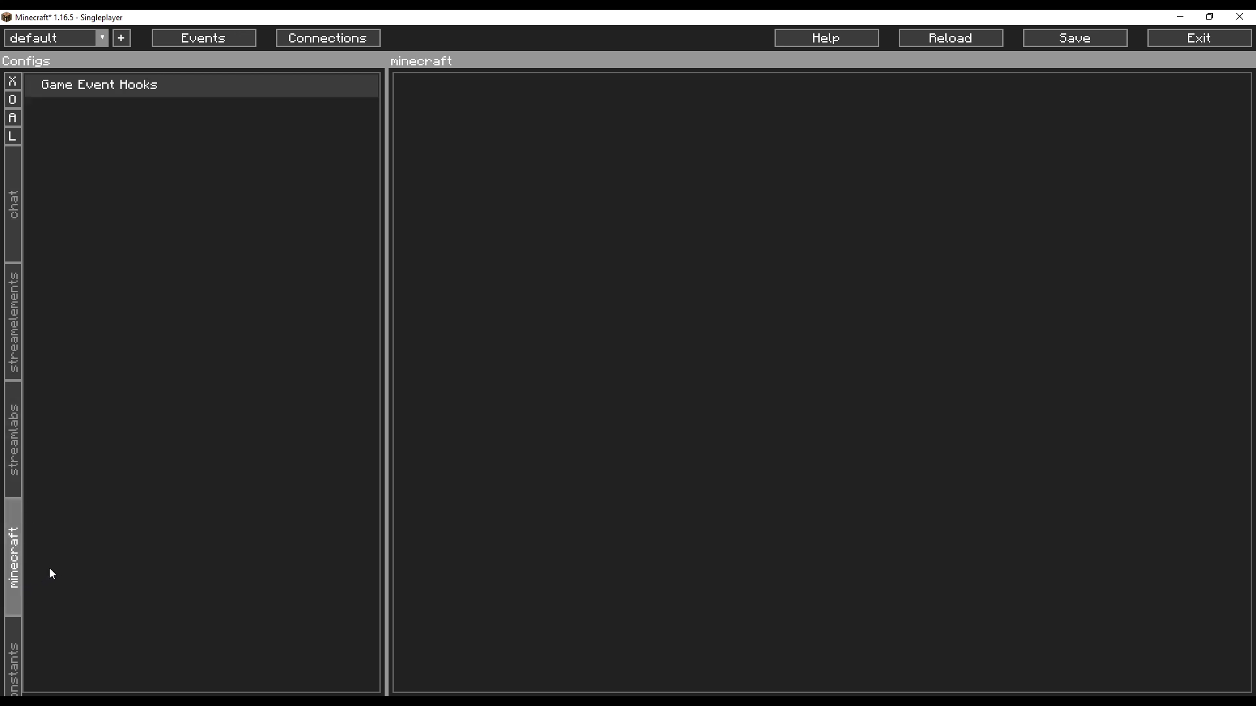
pyautogui.click(112, 81)
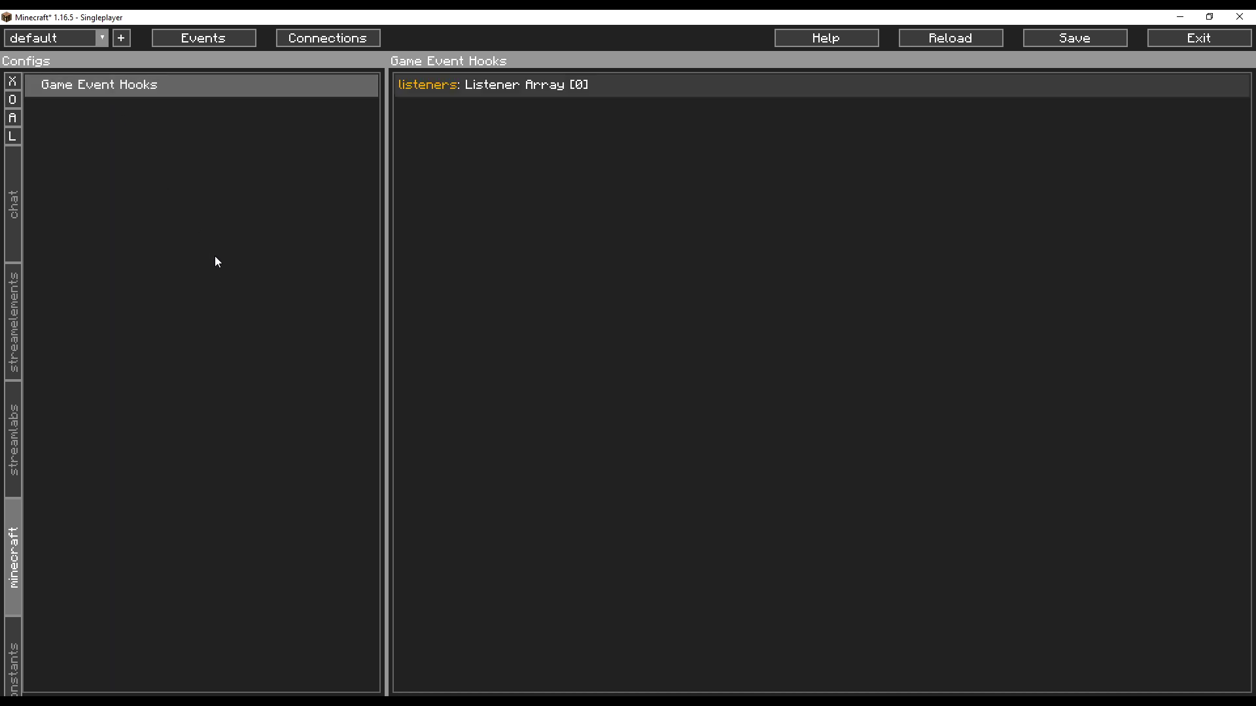
# - Add a new empty listener and open its fields, then go to IntelliJ IDEA
pyautogui.click(567, 88)
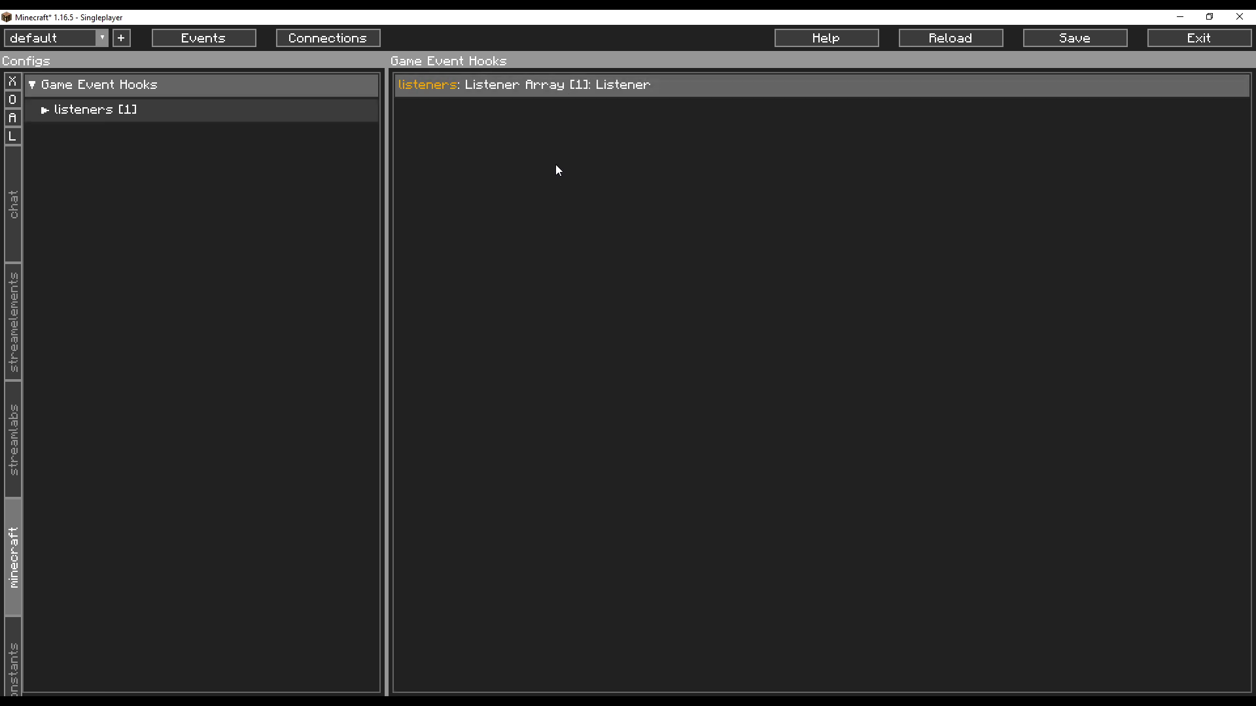
pyautogui.click(194, 112)
pyautogui.click(194, 113)
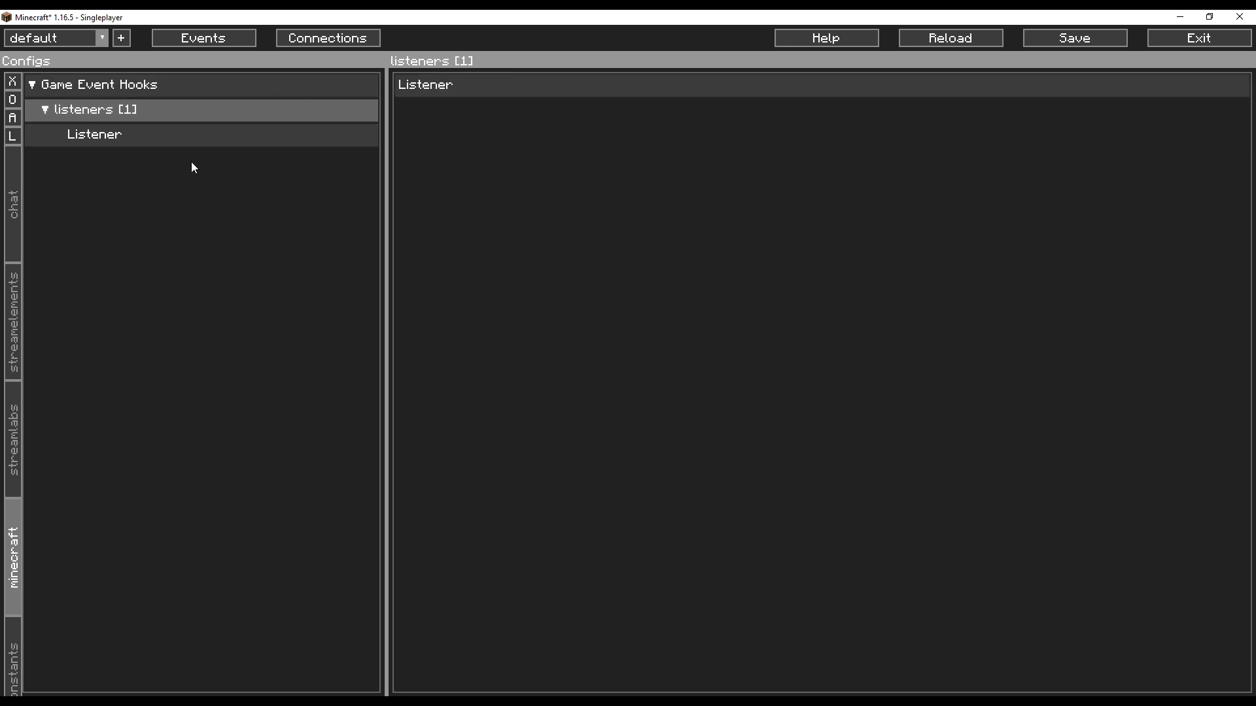
pyautogui.click(190, 143)
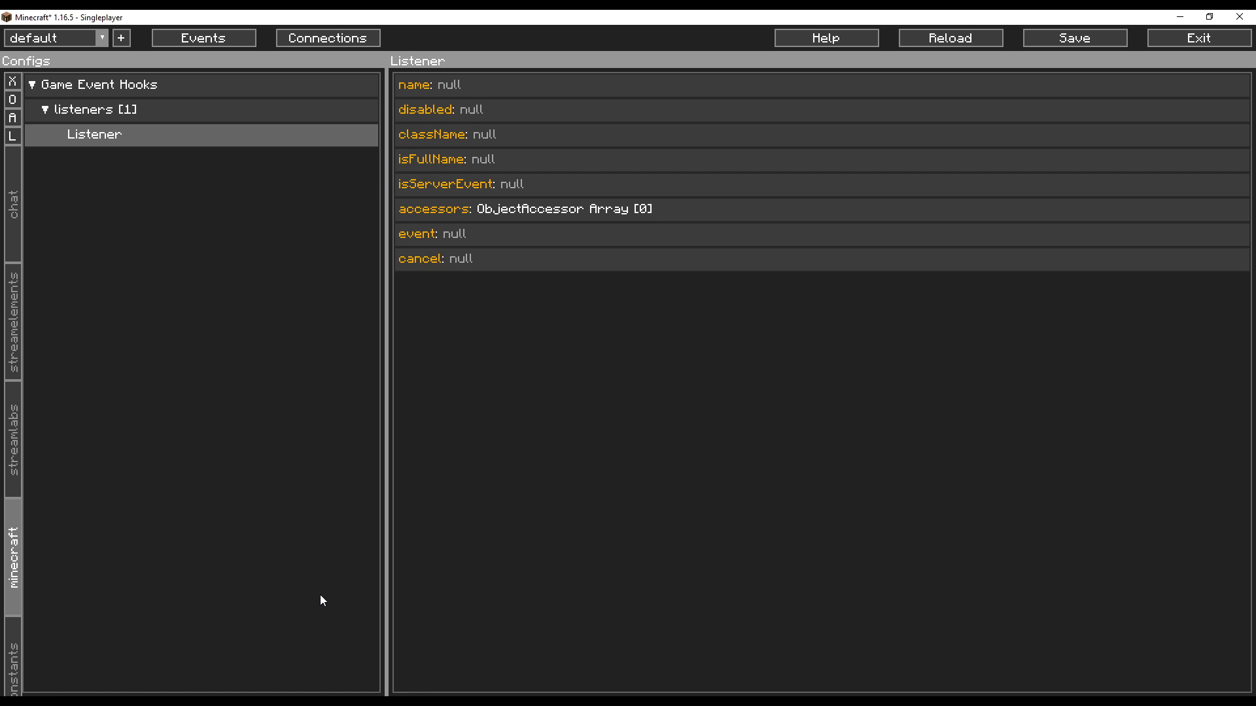
pyautogui.hotkey('alt', 'Tab')
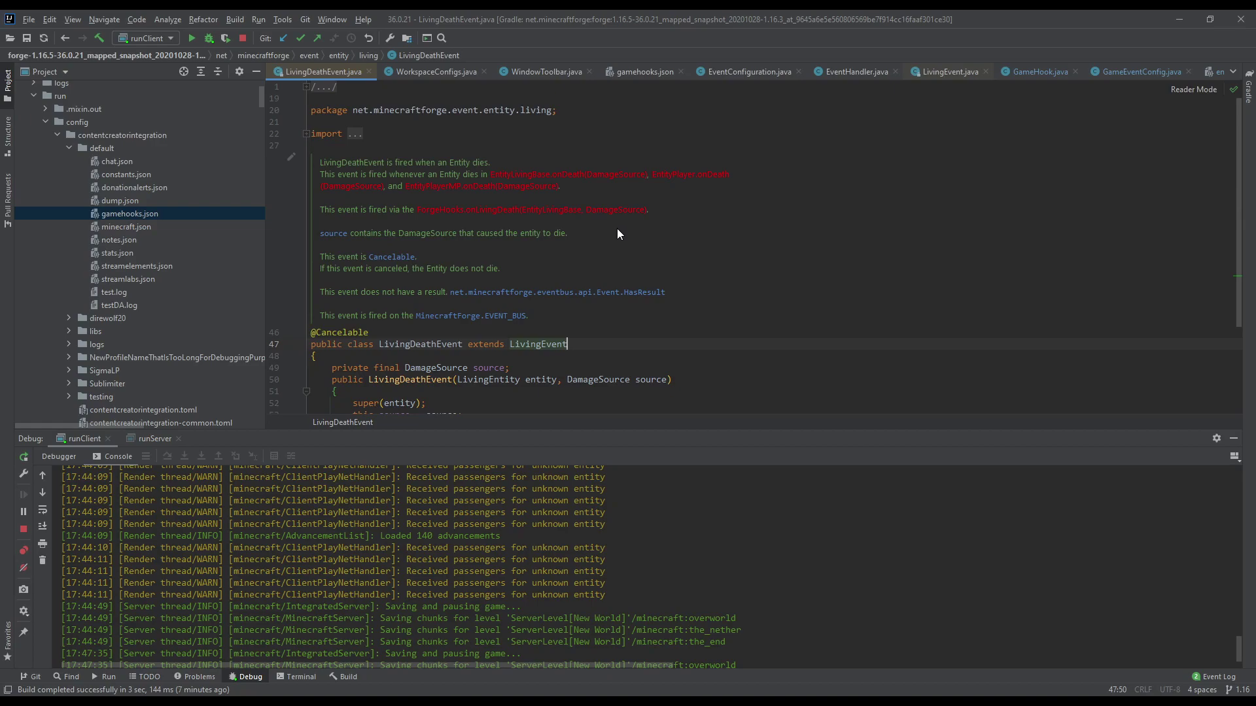
# - Select the LivingDeathEvent class name on line 47 and return to Minecraft
pyautogui.scroll(-1, 615, 245)
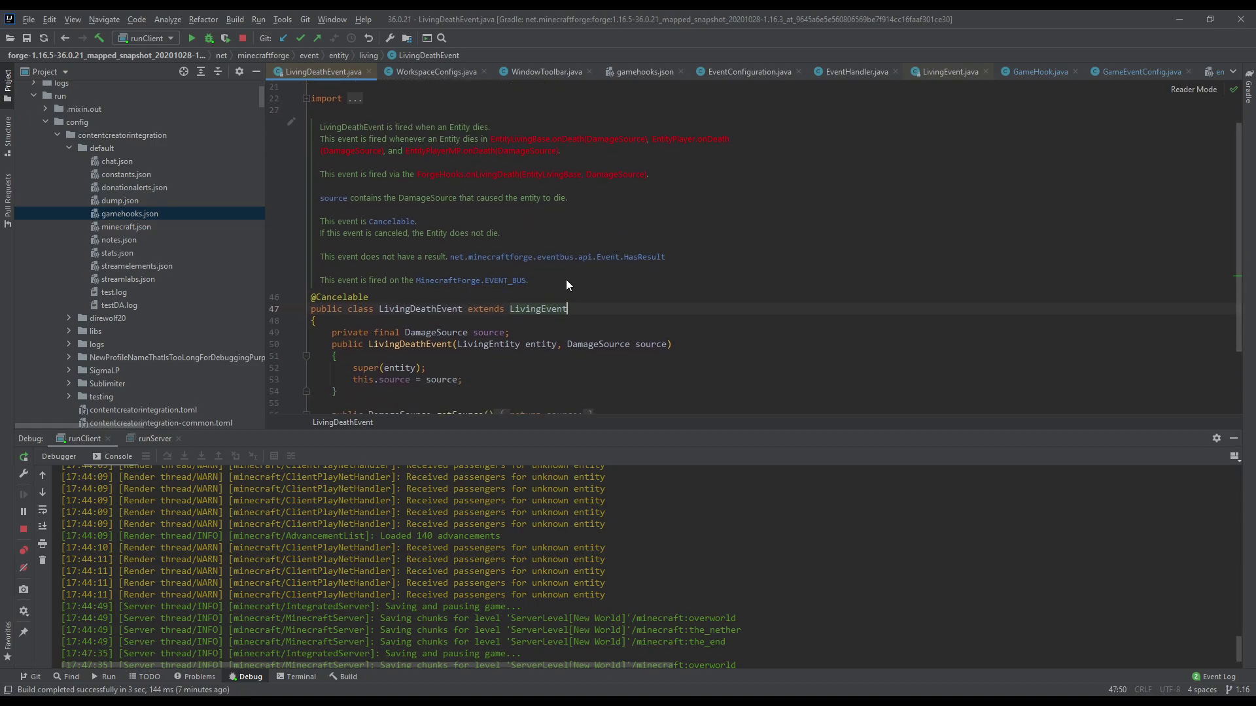
pyautogui.doubleClick(420, 309)
pyautogui.hotkey('ctrl', 'c')
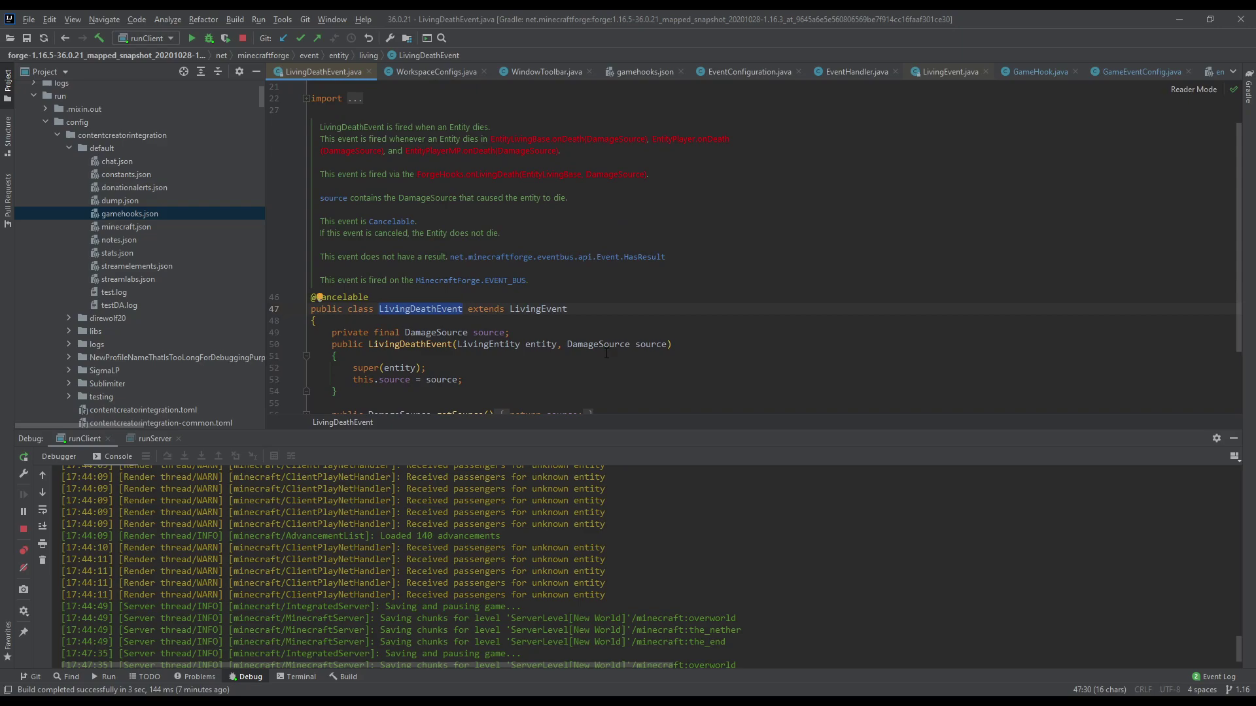
pyautogui.hotkey('alt', 'Tab')
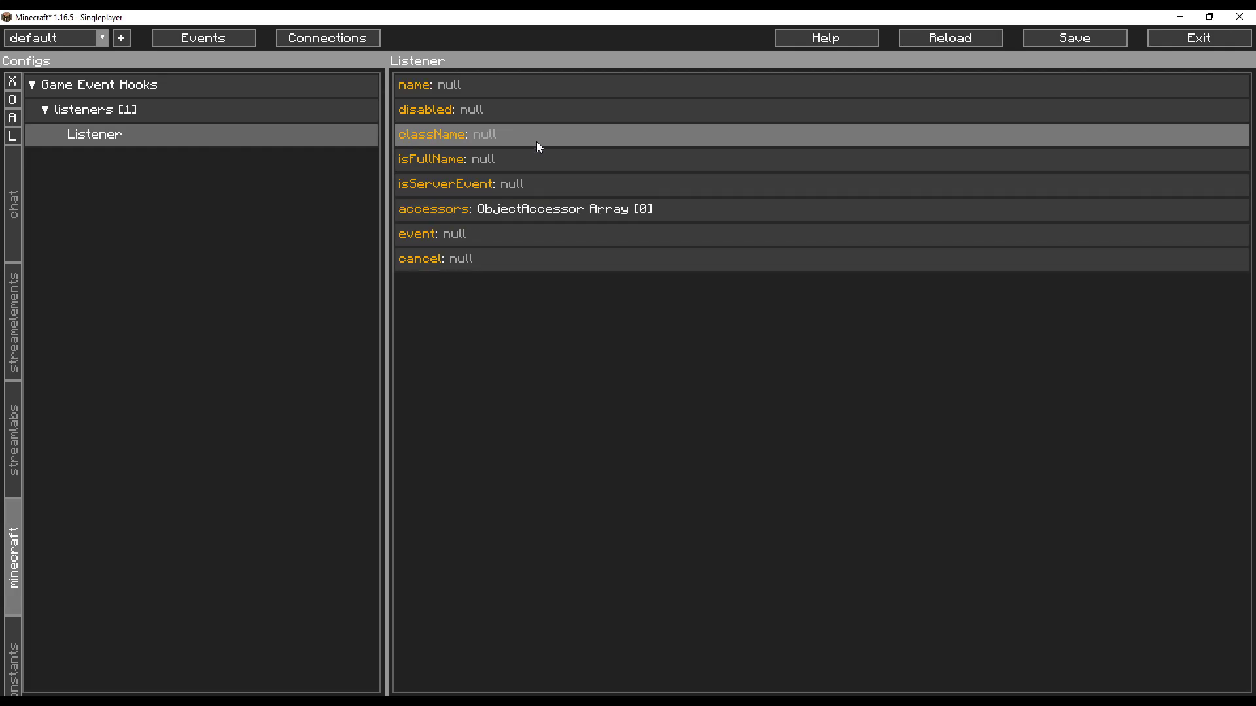
# - Set the listener's className to LivingDeathEvent and add one empty ObjectAccessor to its accessors
pyautogui.moveTo(501, 136)
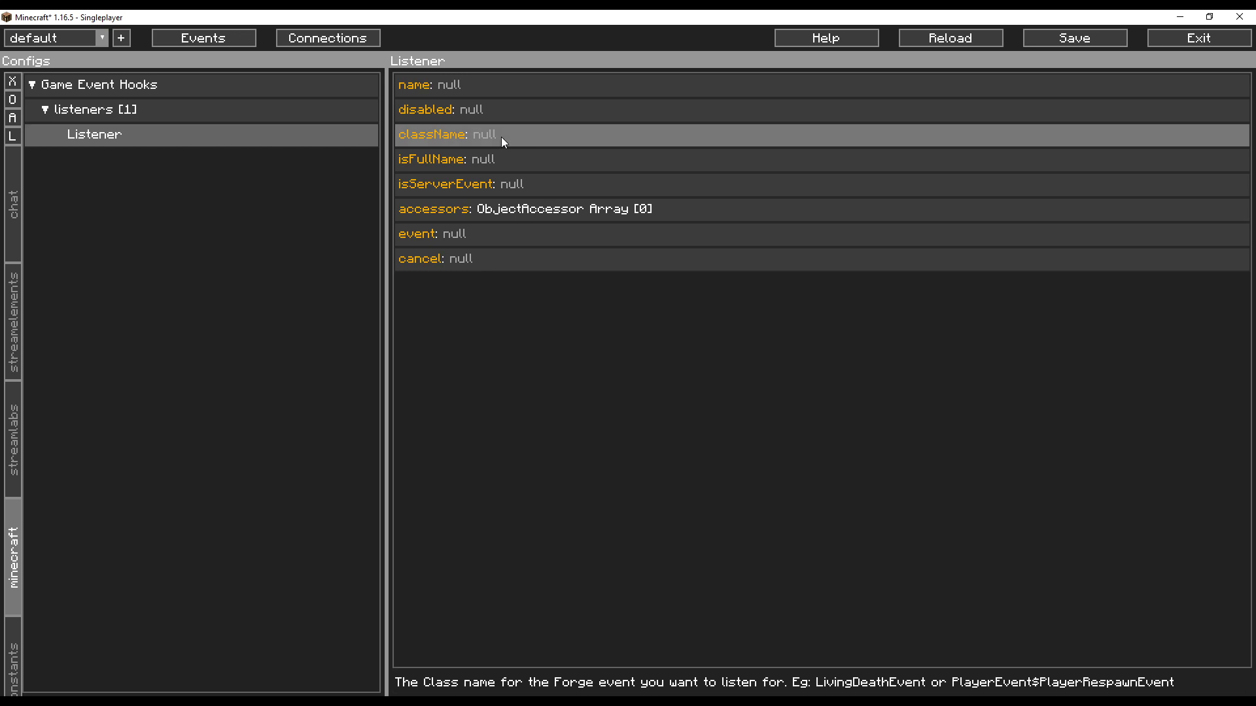
pyautogui.hotkey('ctrl', 'v')
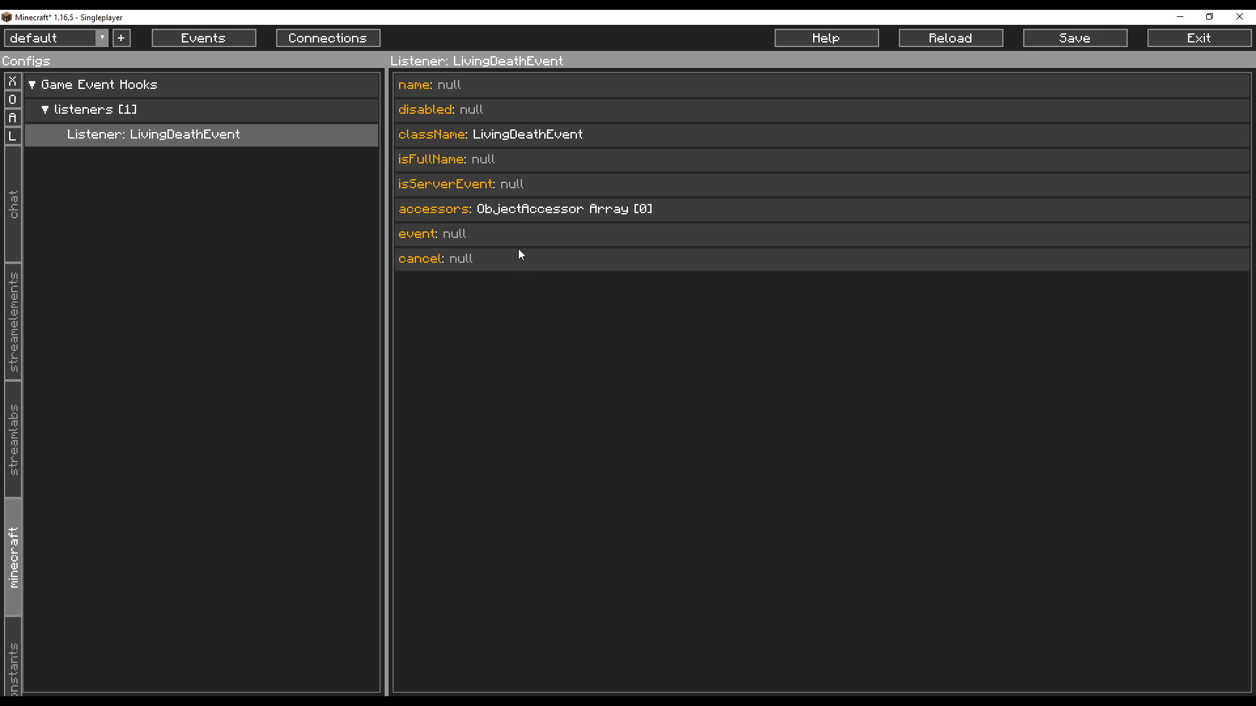
pyautogui.click(570, 215)
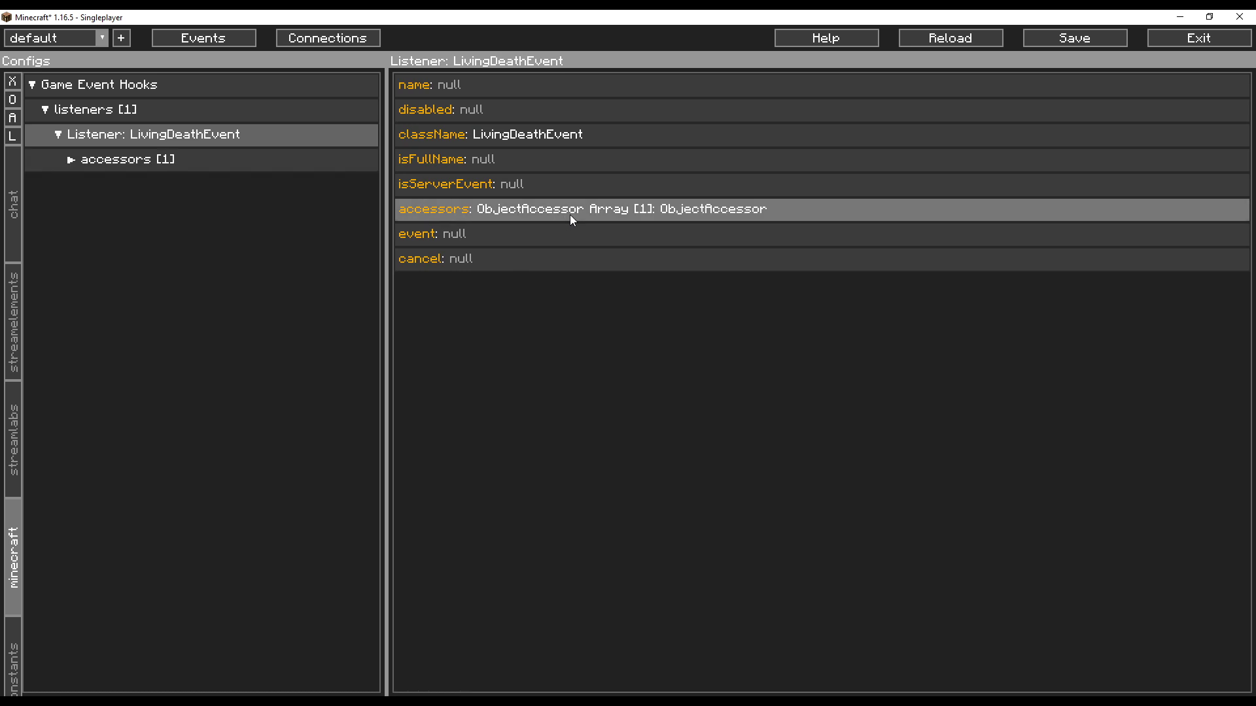
pyautogui.click(187, 158)
pyautogui.click(187, 185)
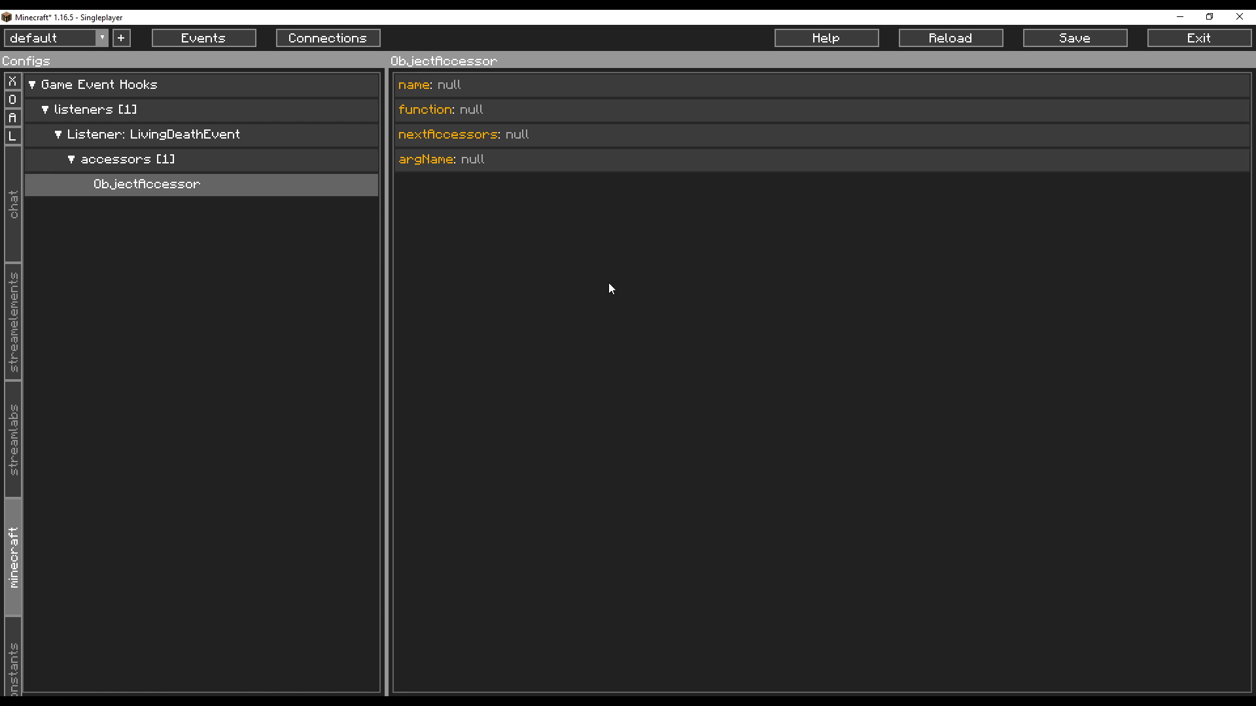
# - In IntelliJ IDEA, open the LivingEvent parent class source
pyautogui.hotkey('alt', 'Tab')
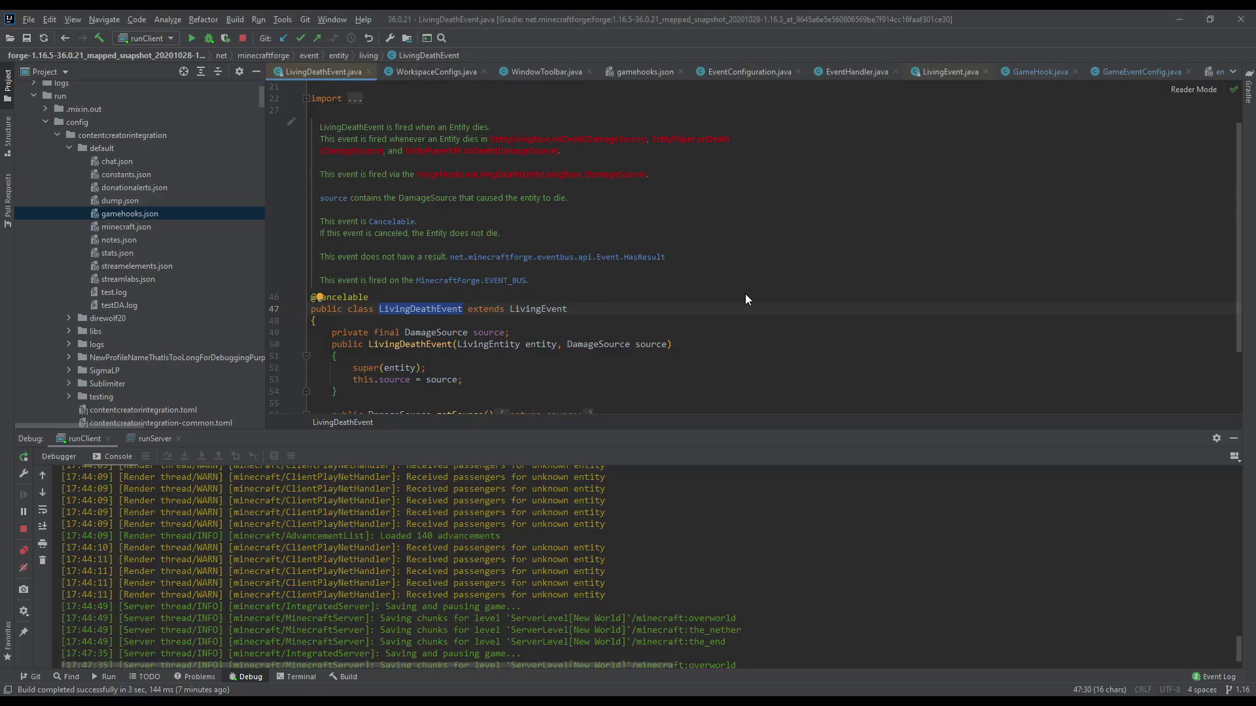
pyautogui.scroll(-3, 650, 339)
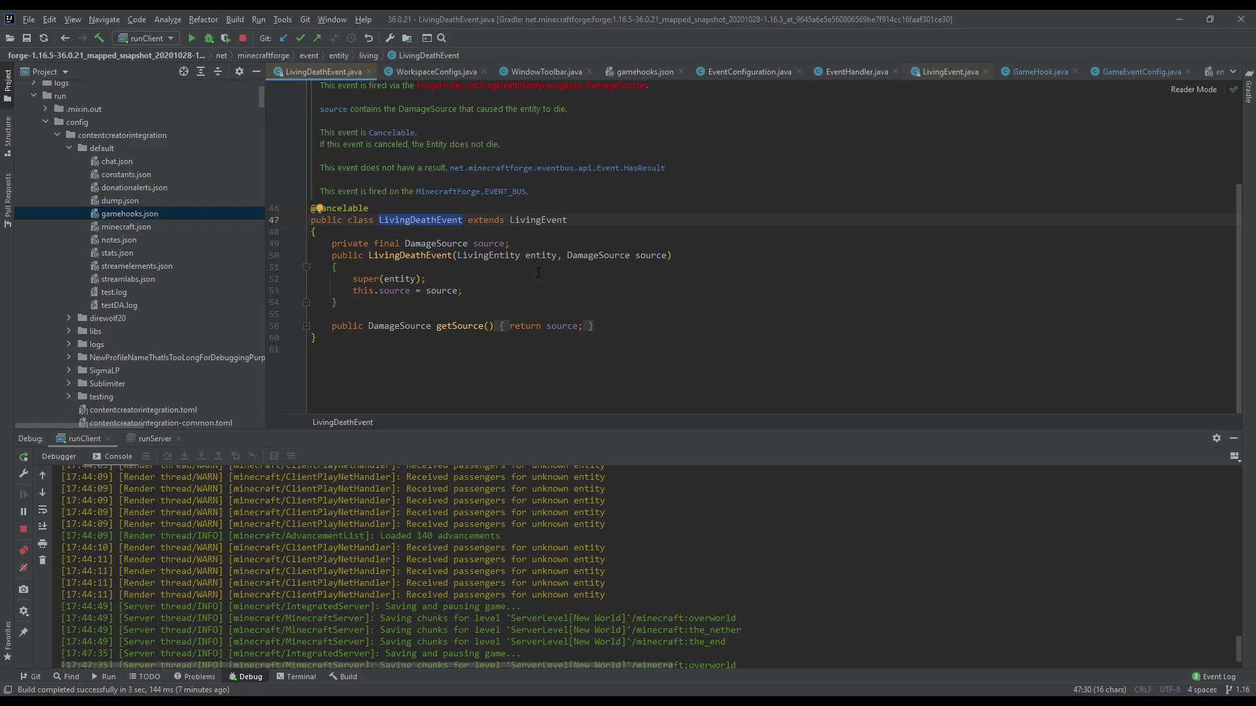
pyautogui.click(520, 220)
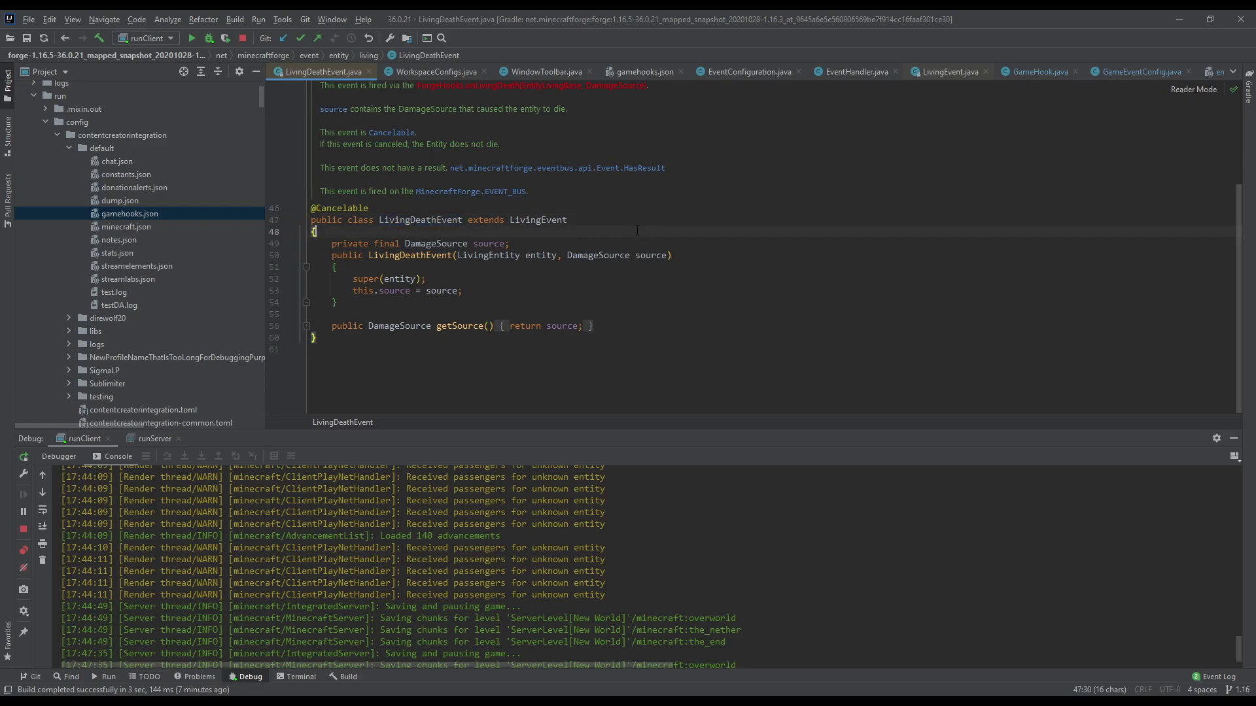
pyautogui.press('Down')
pyautogui.press('Down')
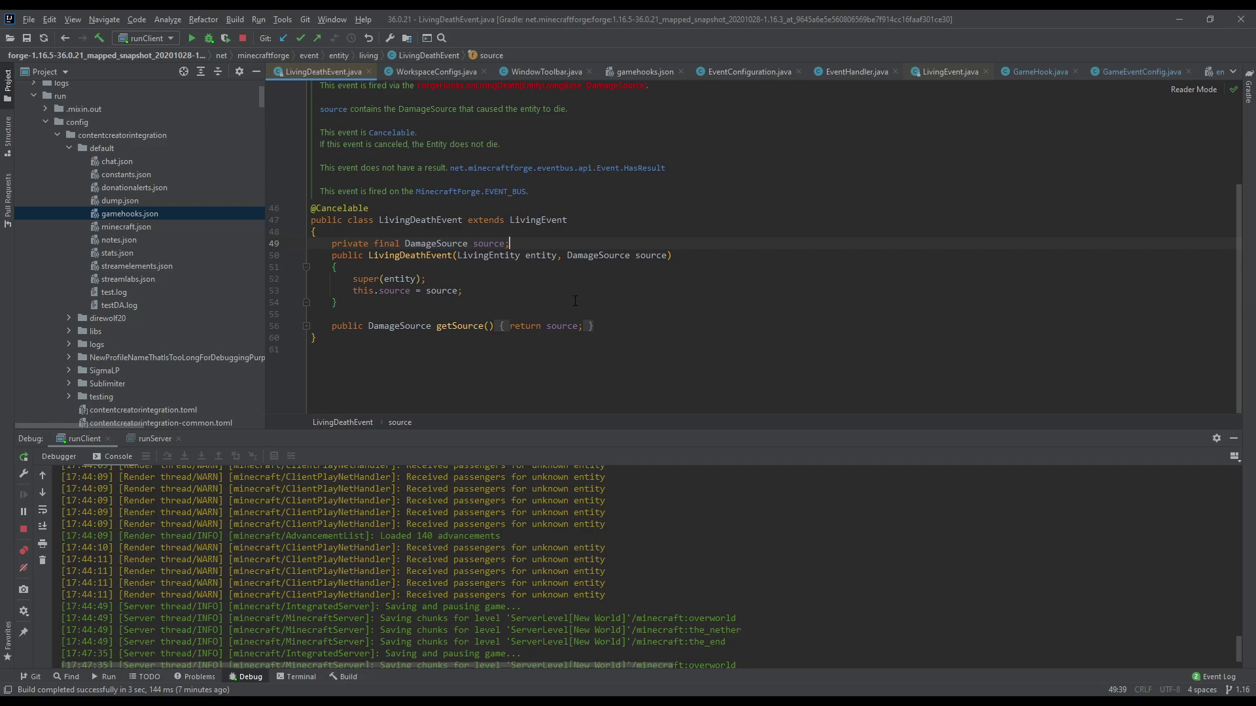
pyautogui.keyDown('ctrl'); pyautogui.click(550, 225); pyautogui.keyUp('ctrl')
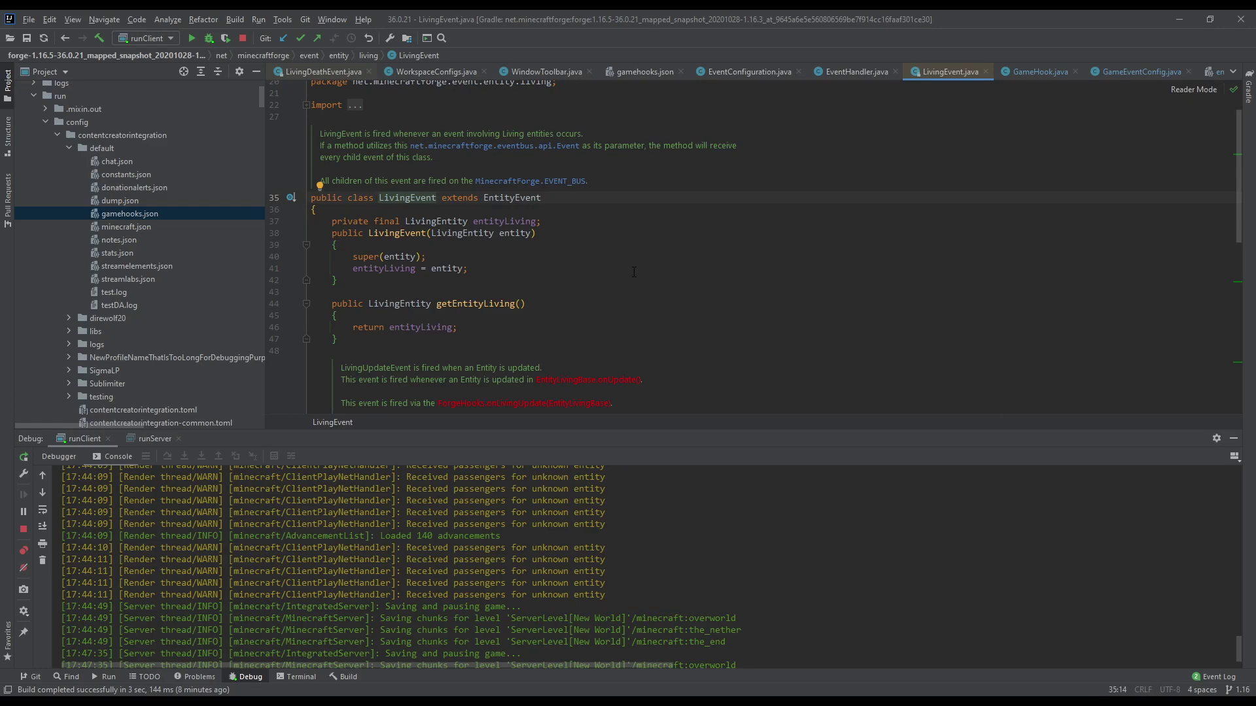
# - Select the getEntityLiving() method name in LivingEvent.java and return to Minecraft
pyautogui.moveTo(437, 303); pyautogui.dragTo(542, 306)
pyautogui.hotkey('ctrl', 'c')
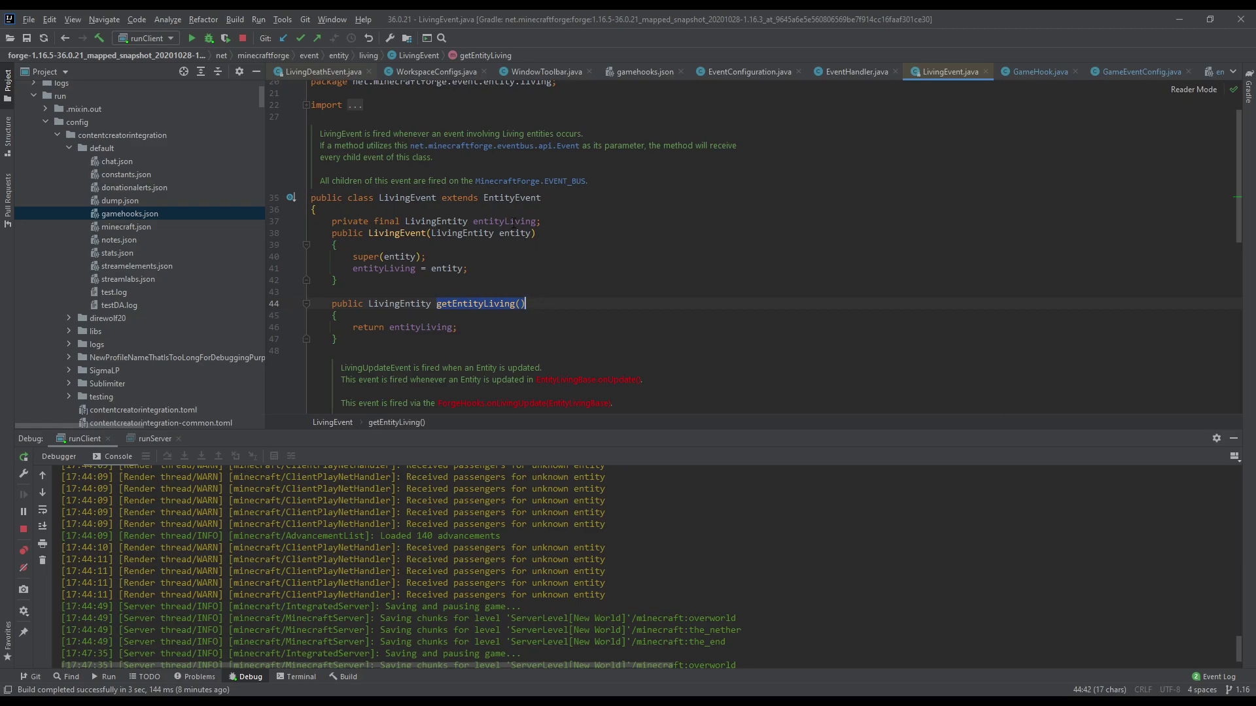
pyautogui.doubleClick(514, 222)
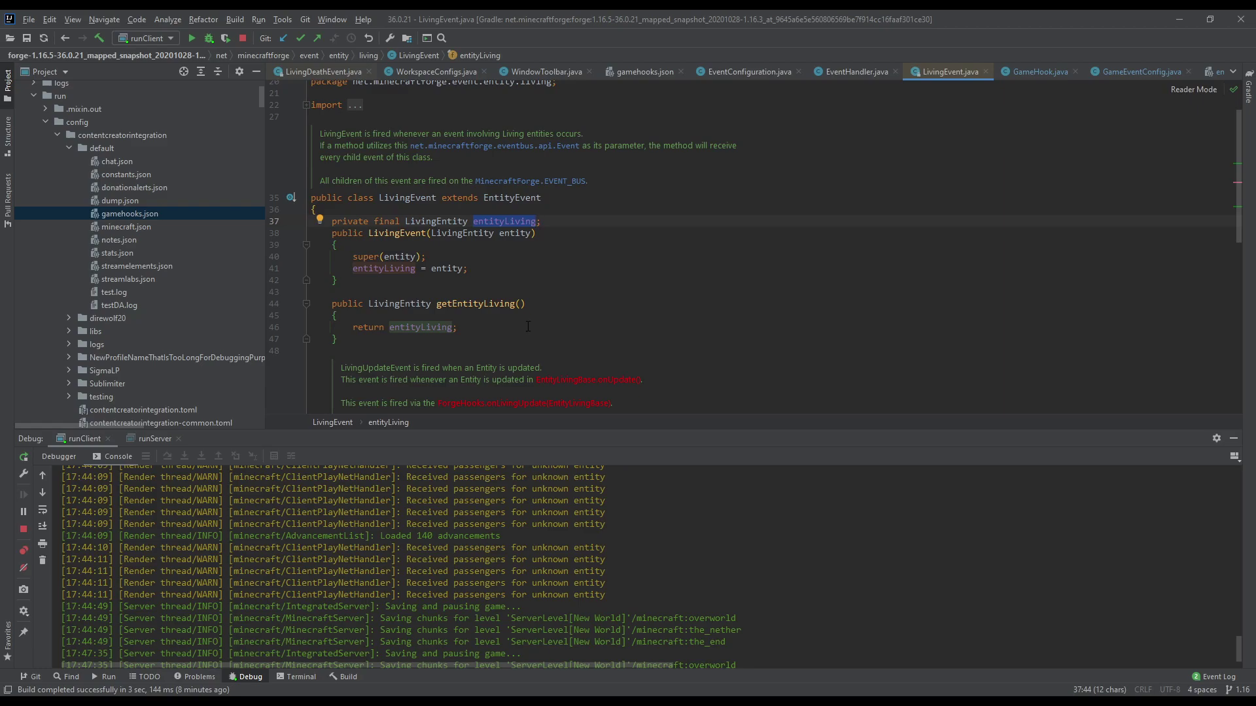
pyautogui.moveTo(436, 304); pyautogui.dragTo(536, 305)
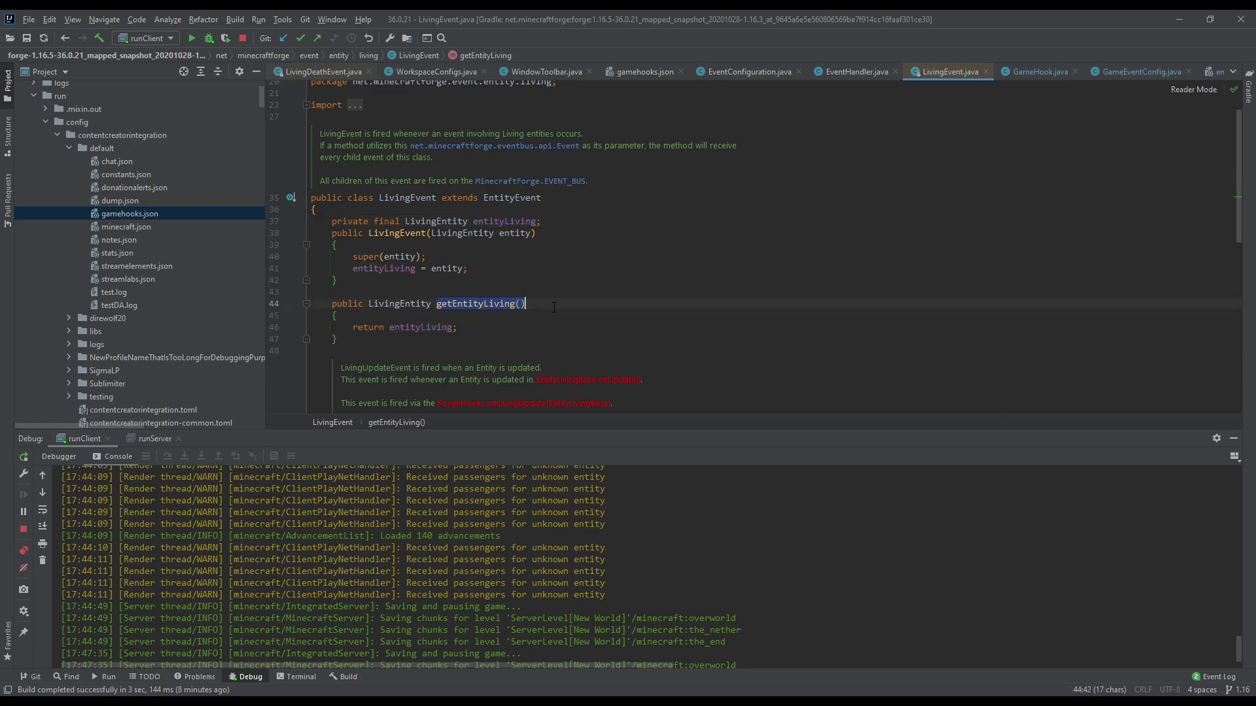
pyautogui.hotkey('alt', 'Tab')
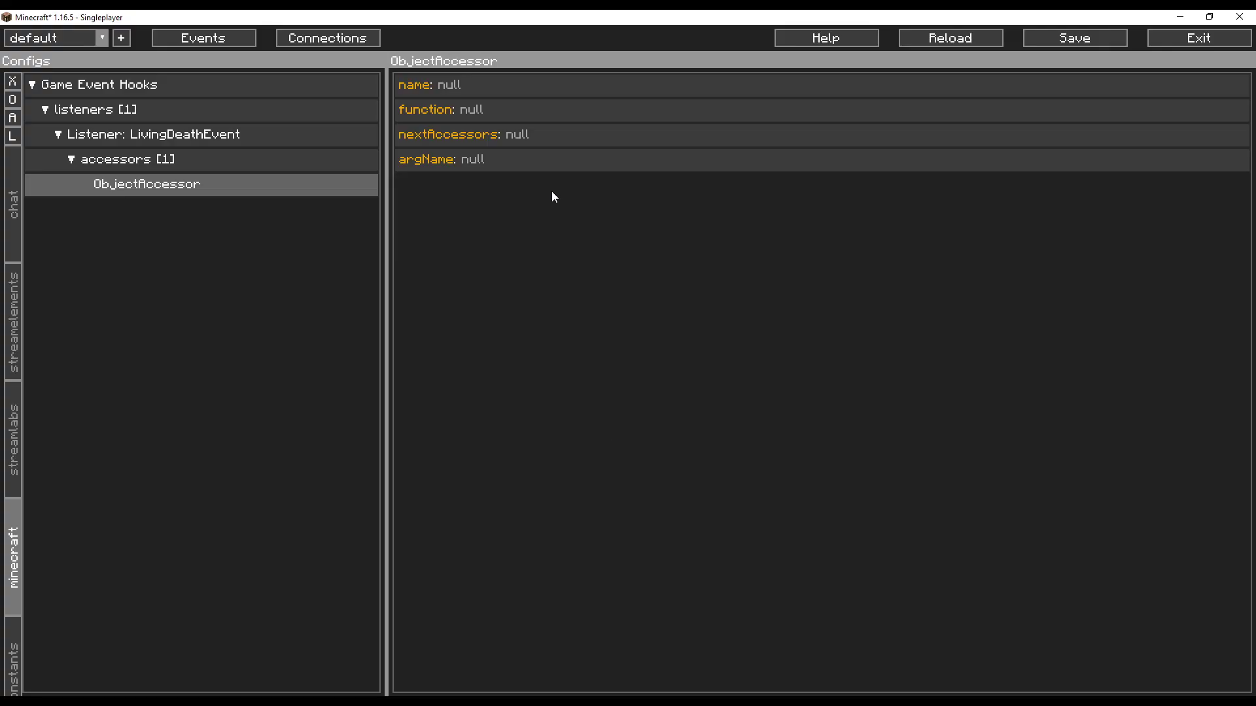
# - Set the accessor's function to getEntityLiving() and chain one empty nested ObjectAccessor after it
pyautogui.click(516, 116)
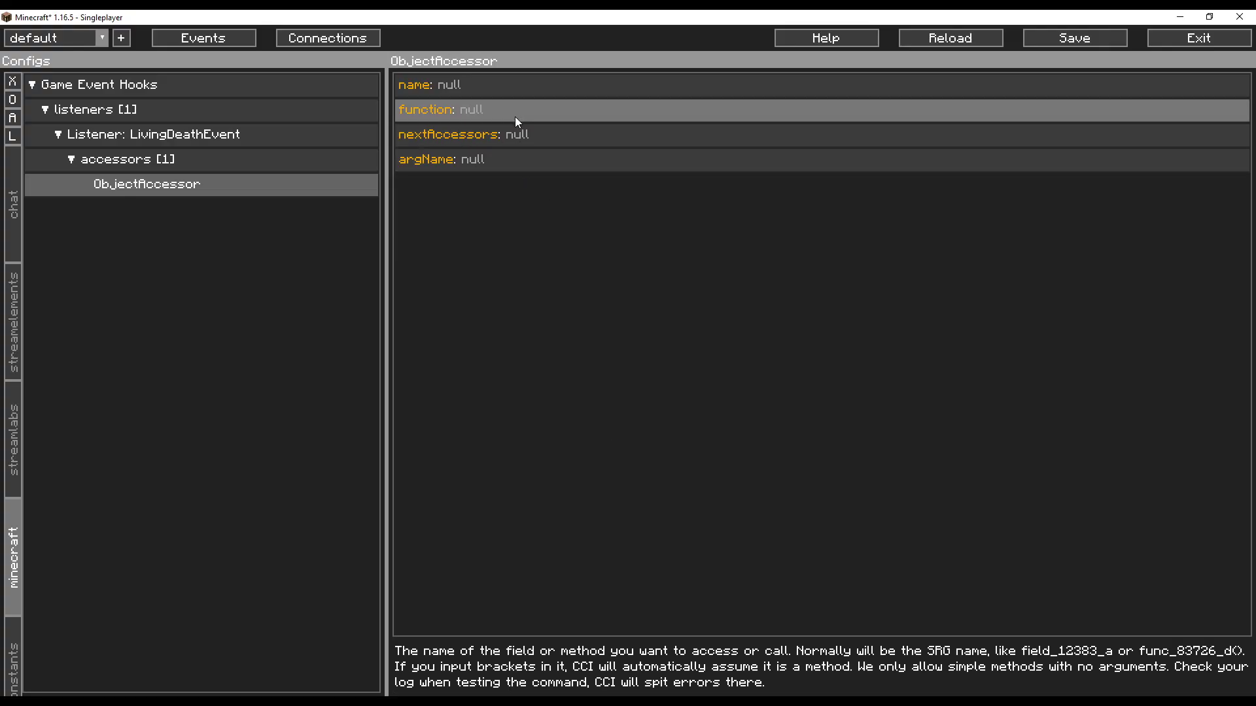
pyautogui.hotkey('ctrl', 'v')
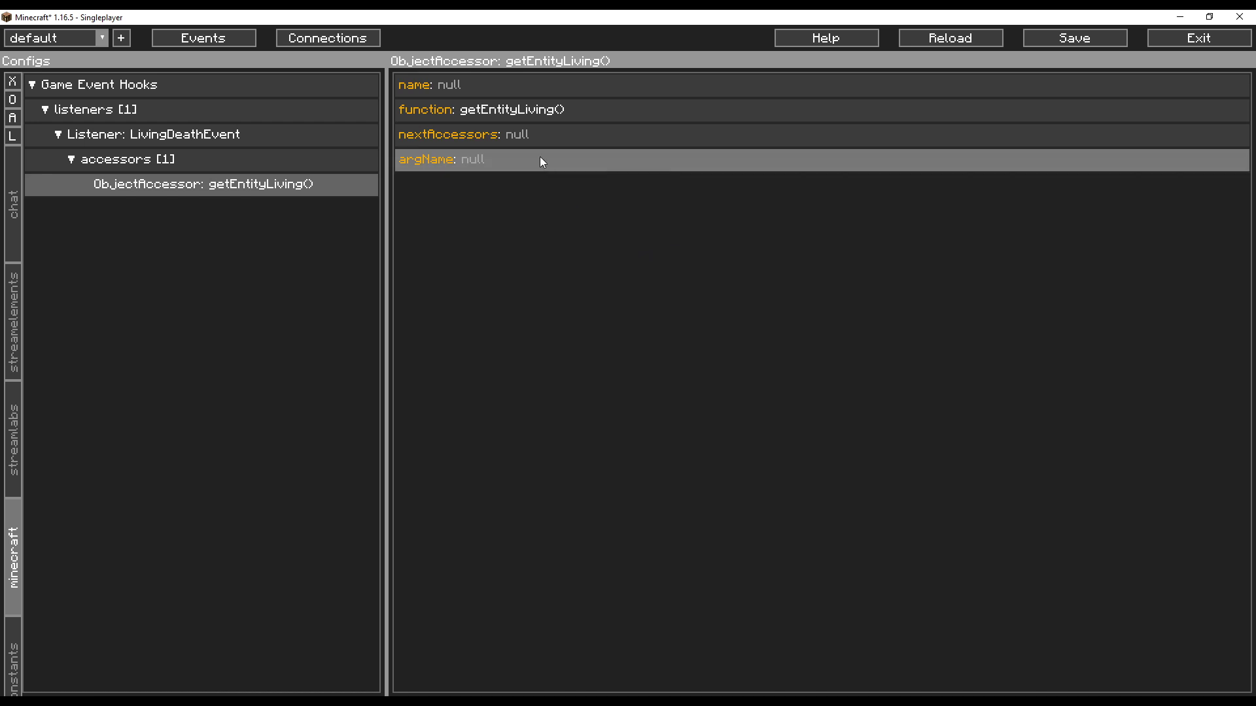
pyautogui.click(560, 141)
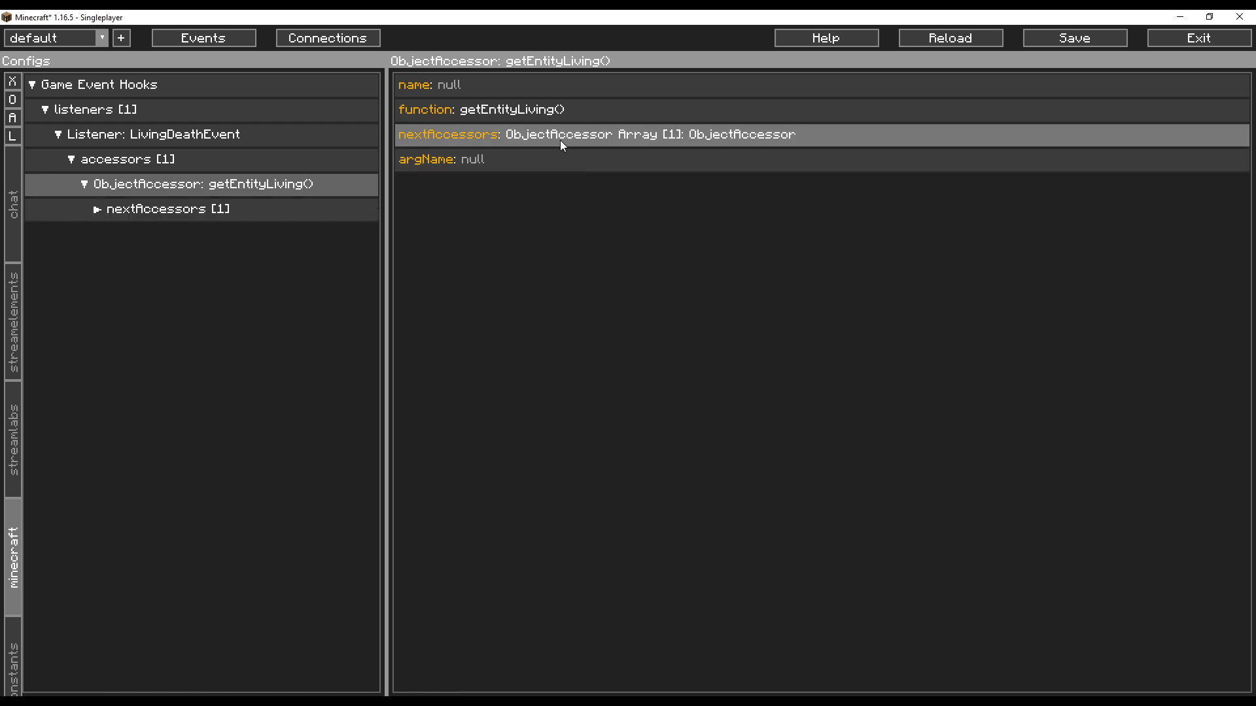
pyautogui.click(270, 219)
pyautogui.click(311, 241)
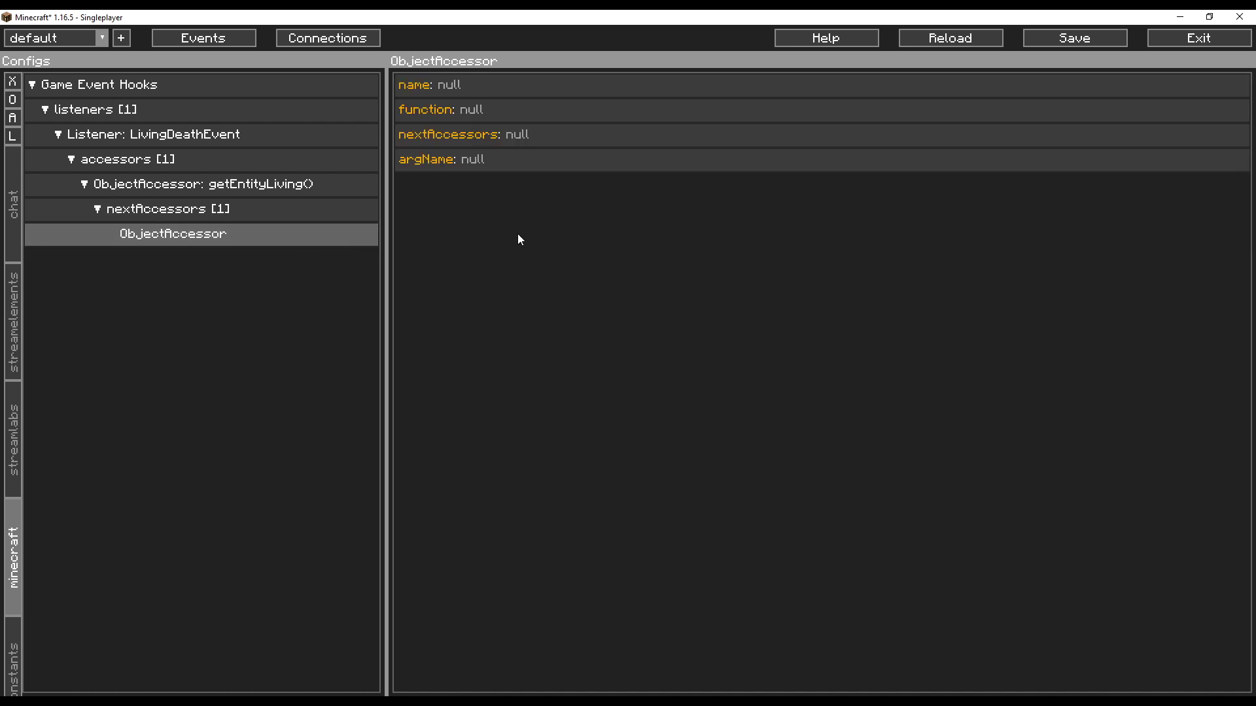
pyautogui.hotkey('alt', 'Tab')
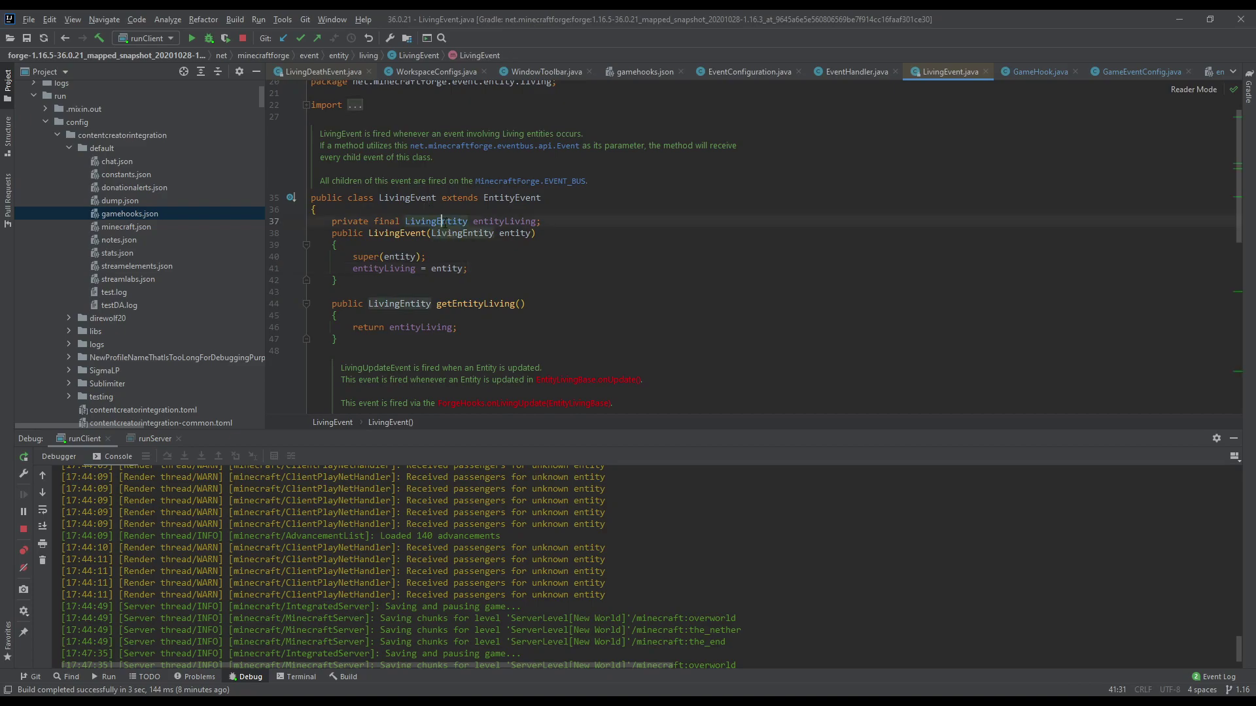
# - Find the entity's getName() method in IntelliJ IDEA and copy it
pyautogui.hotkey('ctrl', 'b')
pyautogui.hotkey('ctrl', 'F12')
pyautogui.write('getAttrib')
pyautogui.press('Return')
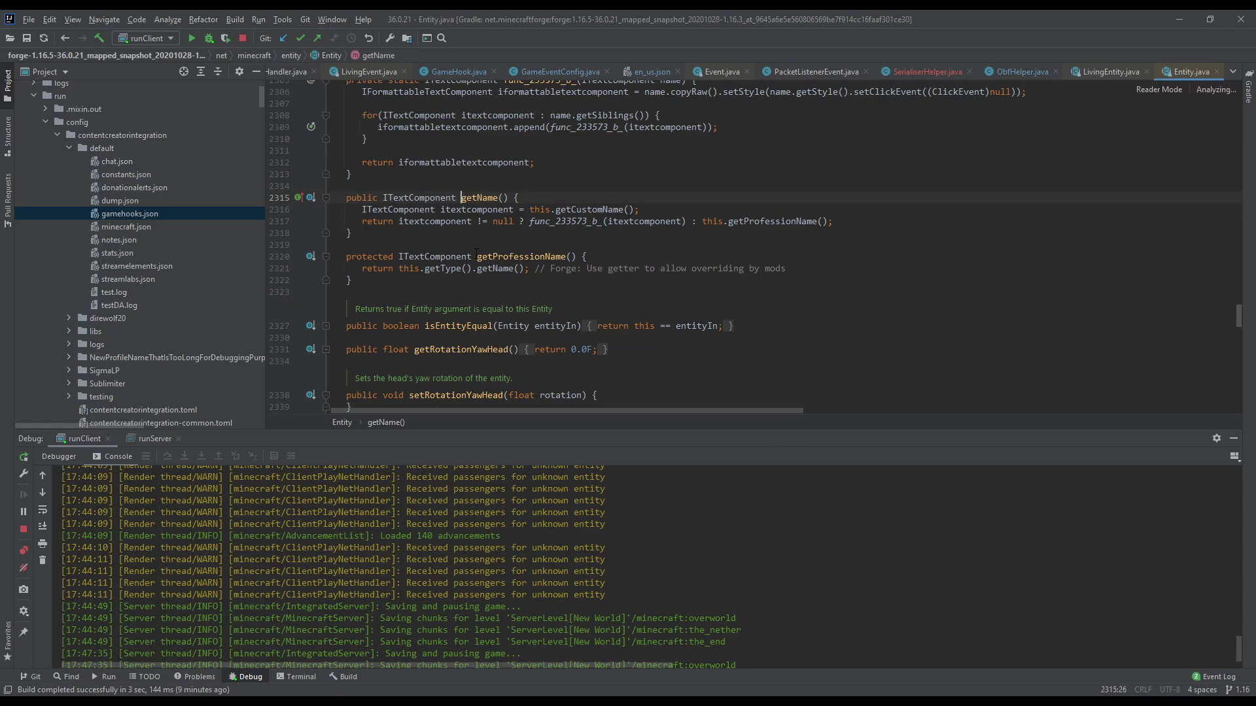
pyautogui.hotkey('ctrl', 'shift', 'Right')
pyautogui.hotkey('ctrl', 'shift', 'Right')
pyautogui.hotkey('ctrl', 'c')
# - Set the chained accessor's function to getName() in the Minecraft config
pyautogui.hotkey('alt', 'Tab')
pyautogui.click(523, 112)
pyautogui.hotkey('ctrl', 'v')
pyautogui.press('Return')
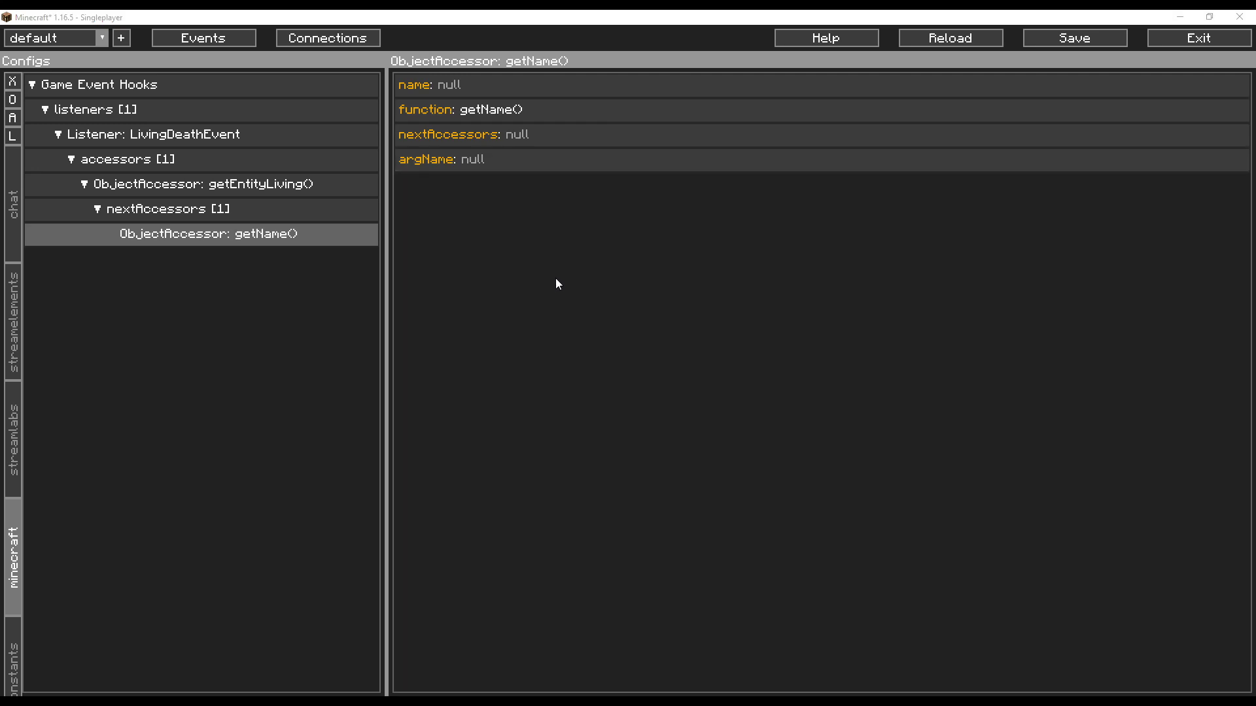
pyautogui.hotkey('alt', 'Tab')
# - Open the ITextComponent interface and add an empty accessor chained after getName()
pyautogui.click(435, 197)
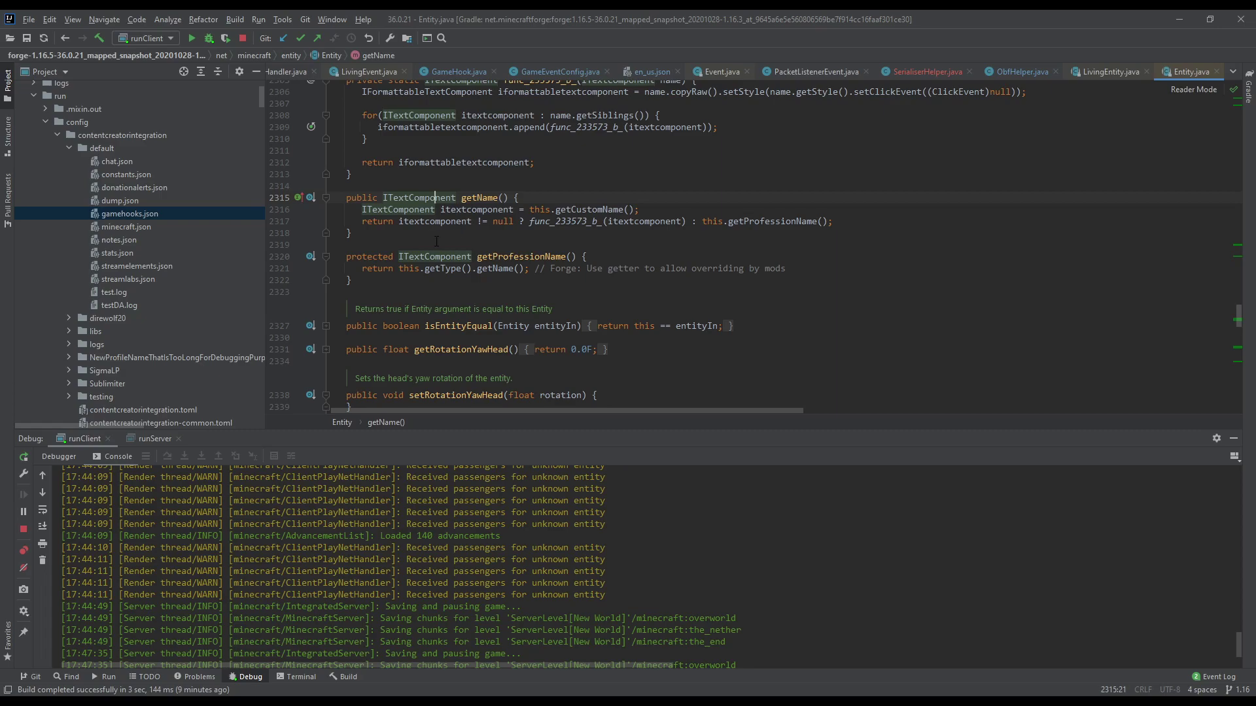
pyautogui.keyDown('ctrl'); pyautogui.click(449, 199); pyautogui.keyUp('ctrl')
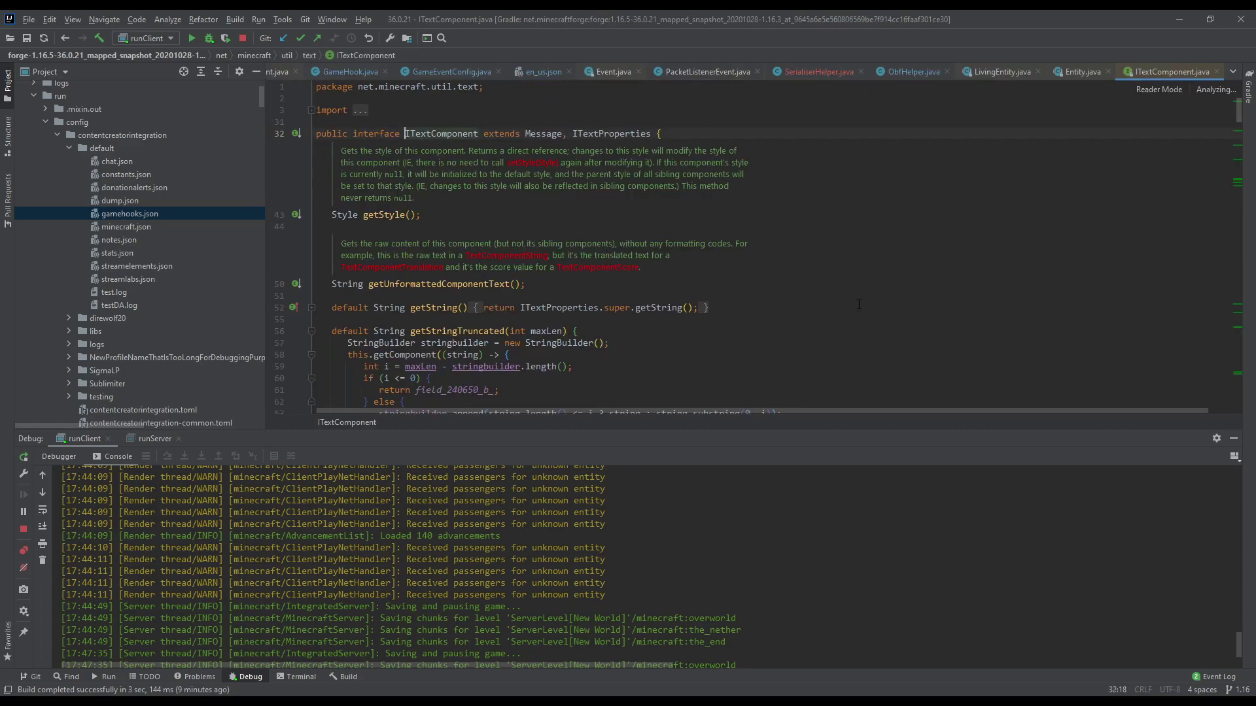
pyautogui.hotkey('alt', 'Tab')
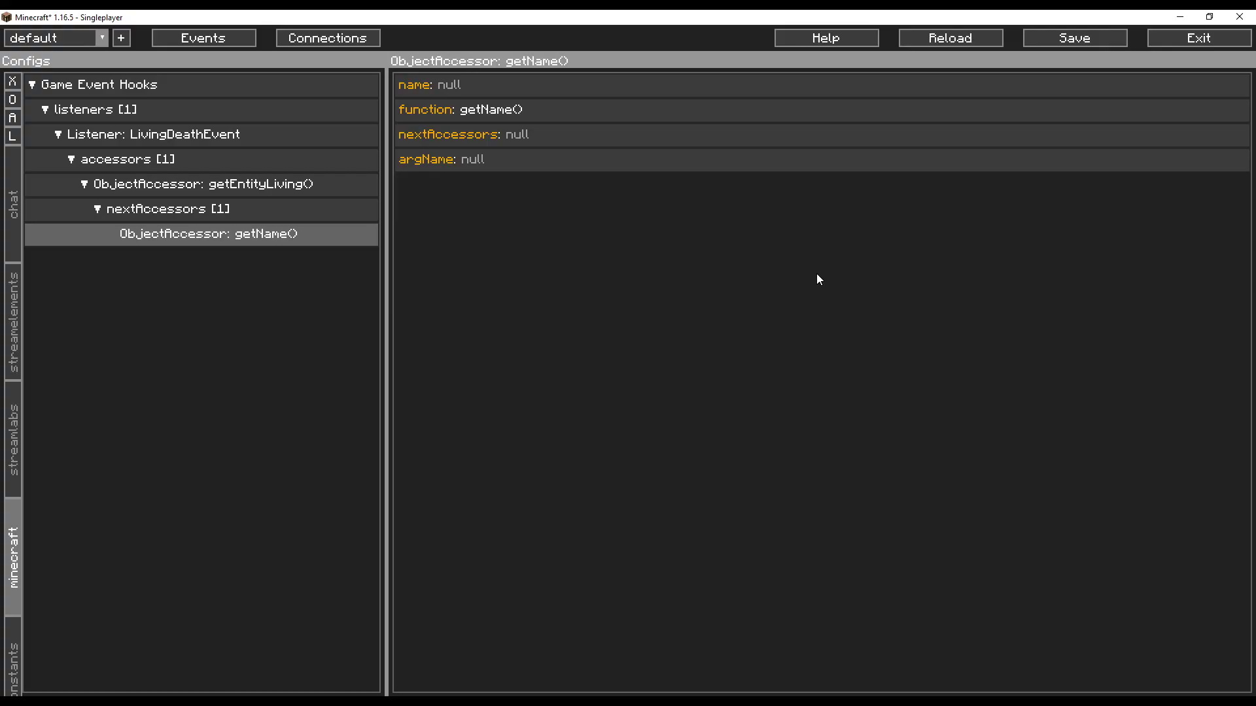
pyautogui.click(520, 135)
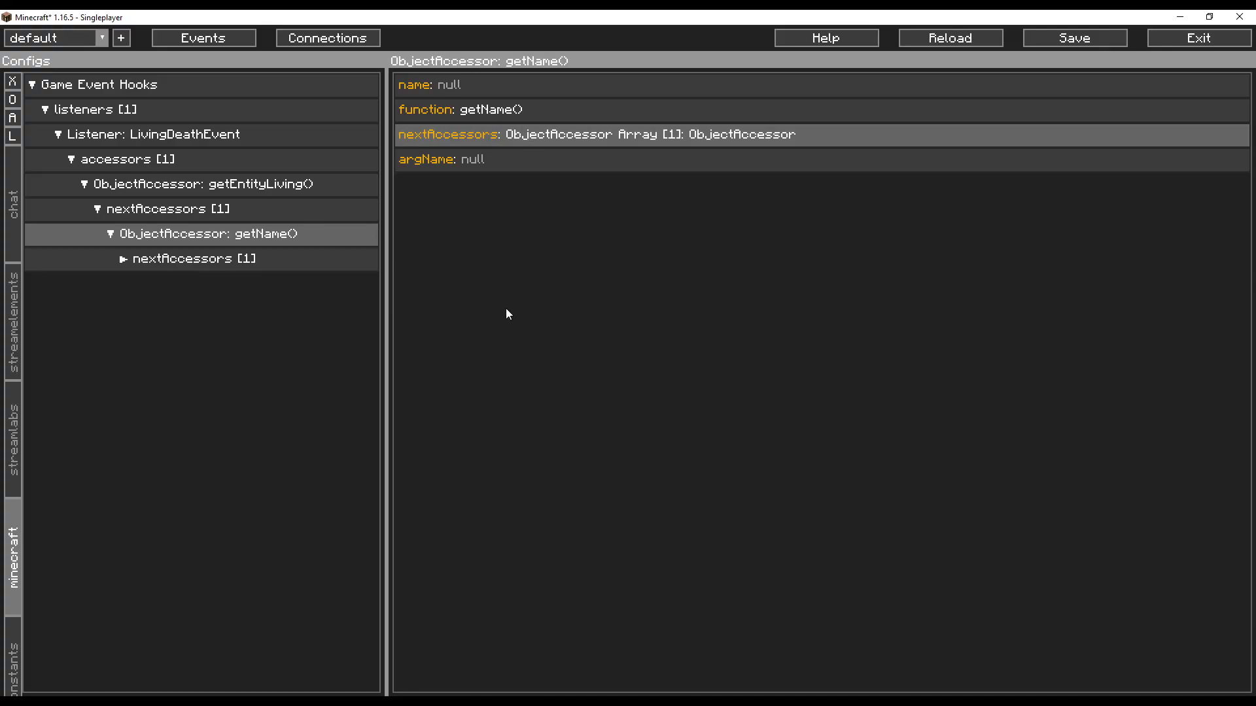
pyautogui.click(280, 263)
pyautogui.click(271, 281)
# - Copy getUnformattedComponentText() from ITextComponent and set it as the new accessor's function
pyautogui.hotkey('alt', 'Tab')
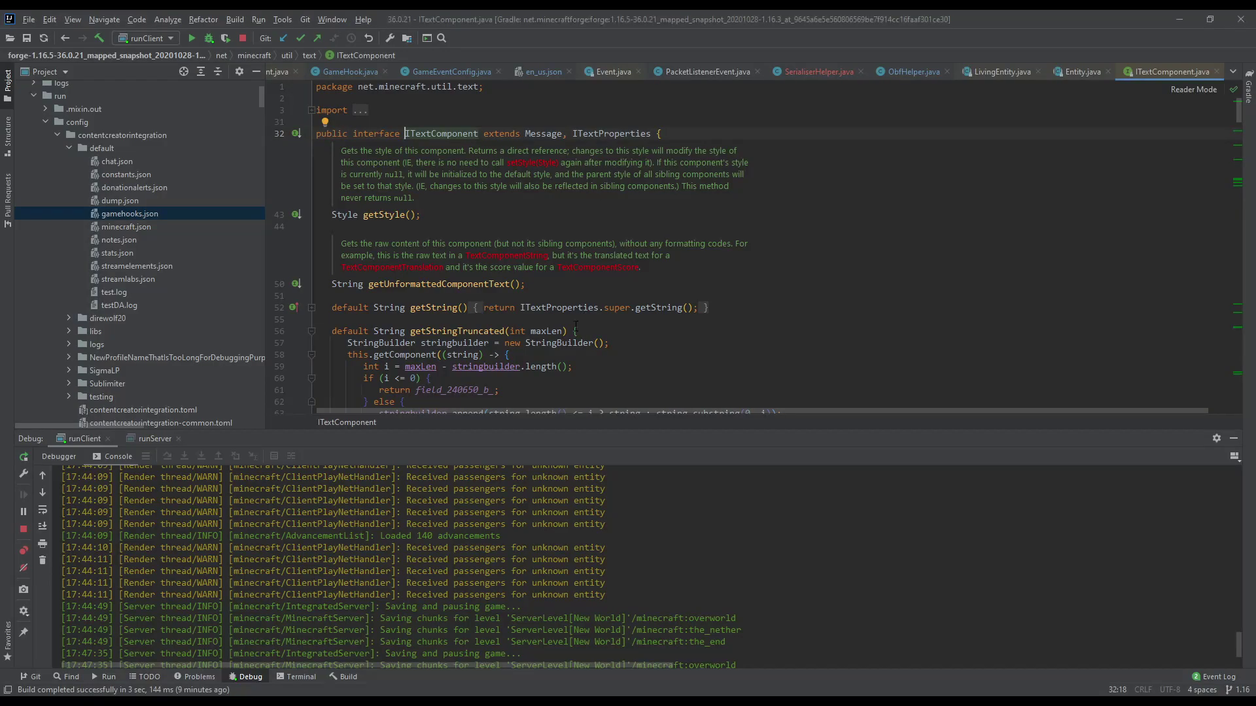
pyautogui.doubleClick(438, 284)
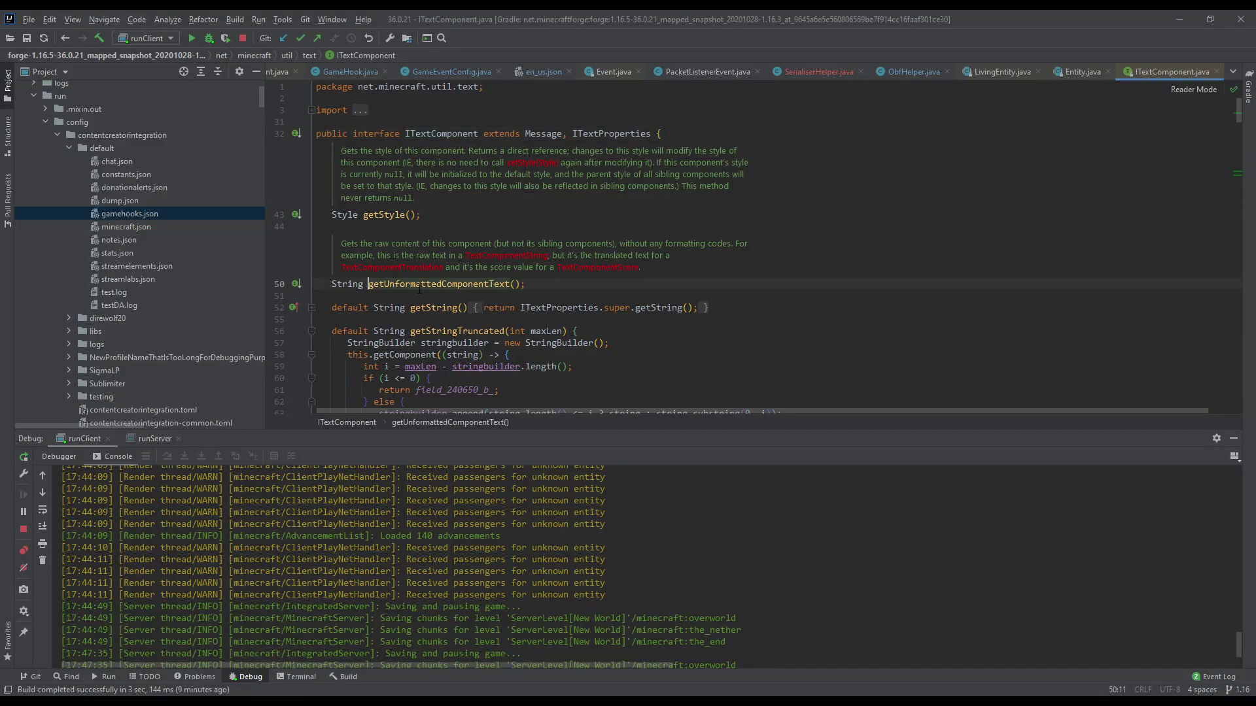
pyautogui.hotkey('ctrl', 'w')
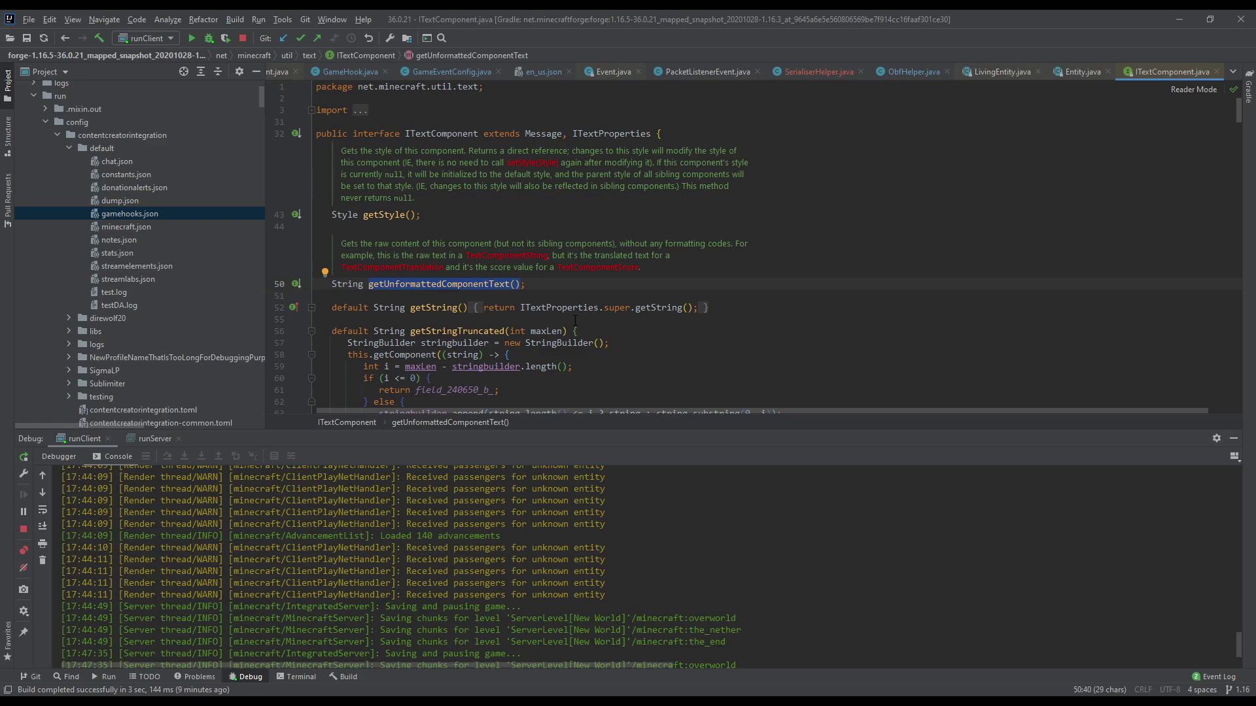
pyautogui.hotkey('alt', 'Tab')
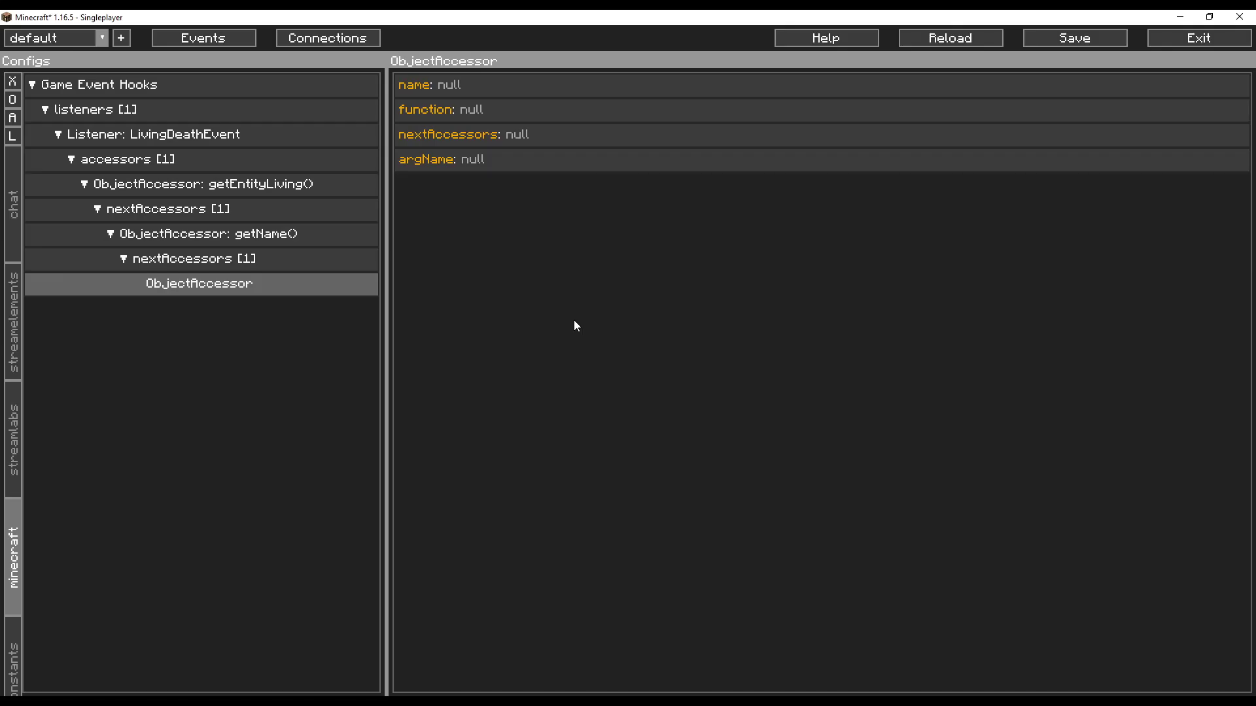
pyautogui.click(539, 116)
pyautogui.hotkey('ctrl', 'v')
pyautogui.press('Return')
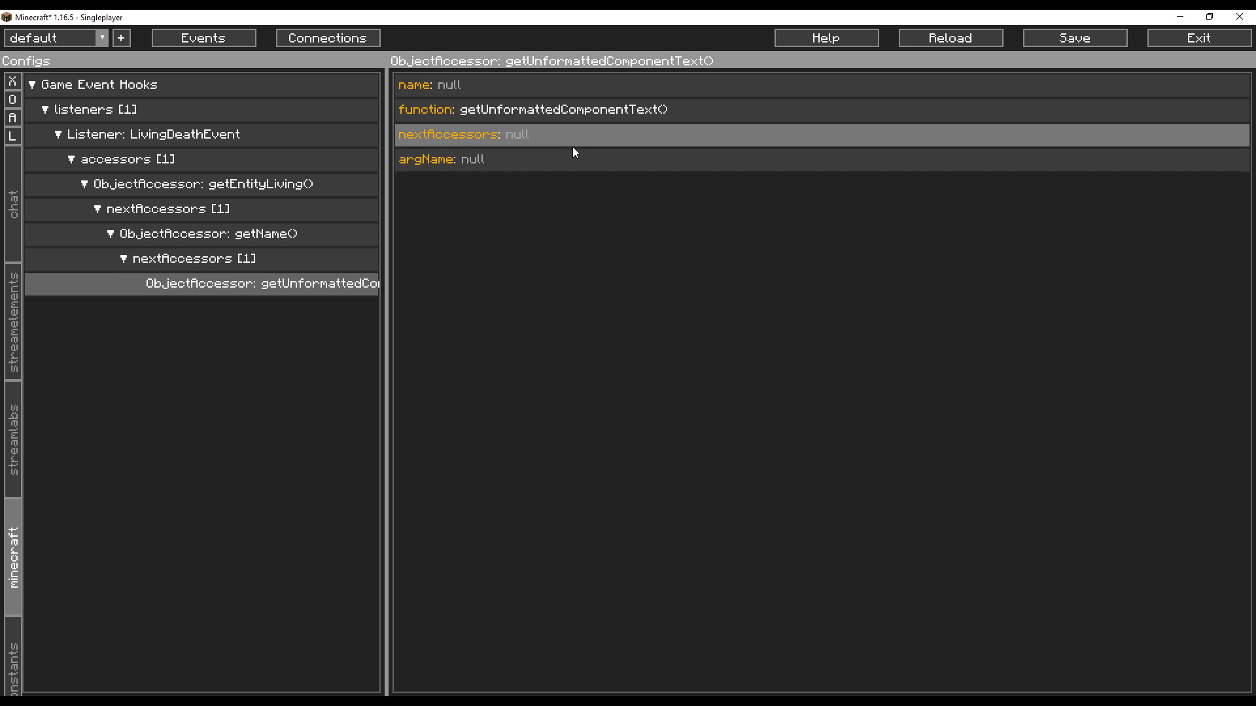
# - Set the accessor's argName to entityName and reselect the Listener: LivingDeathEvent node
pyautogui.moveTo(492, 162)
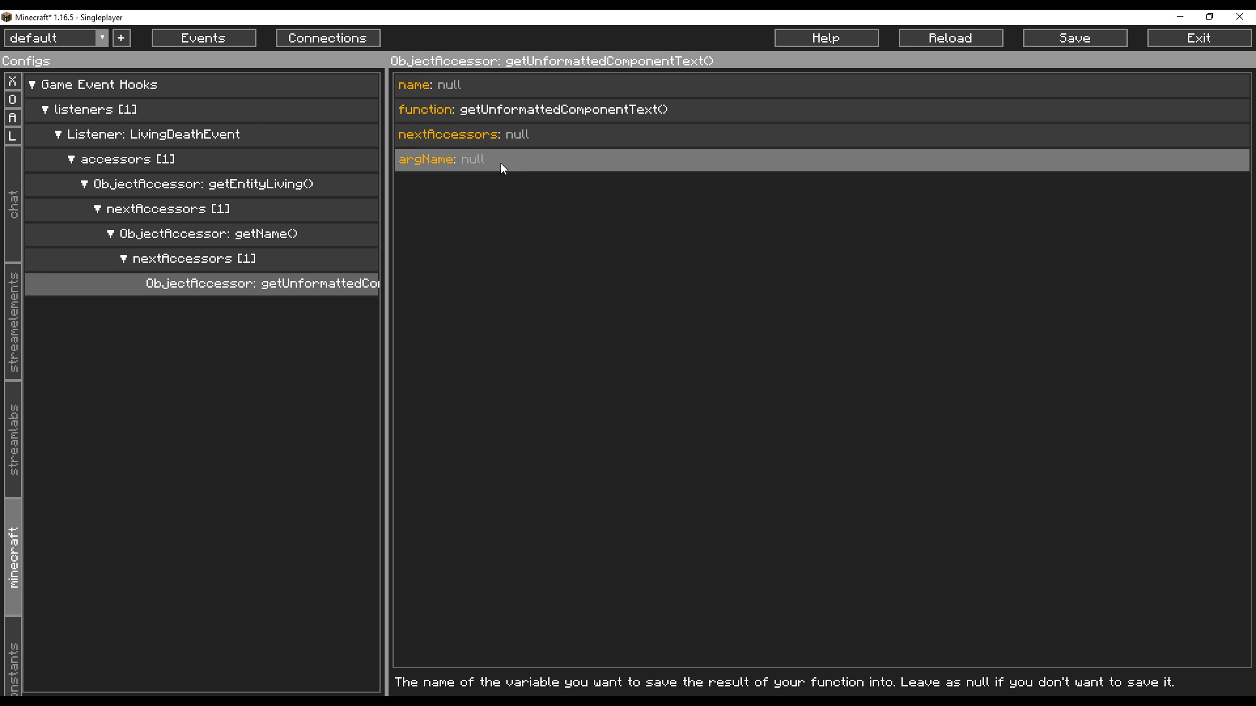
pyautogui.click(467, 162)
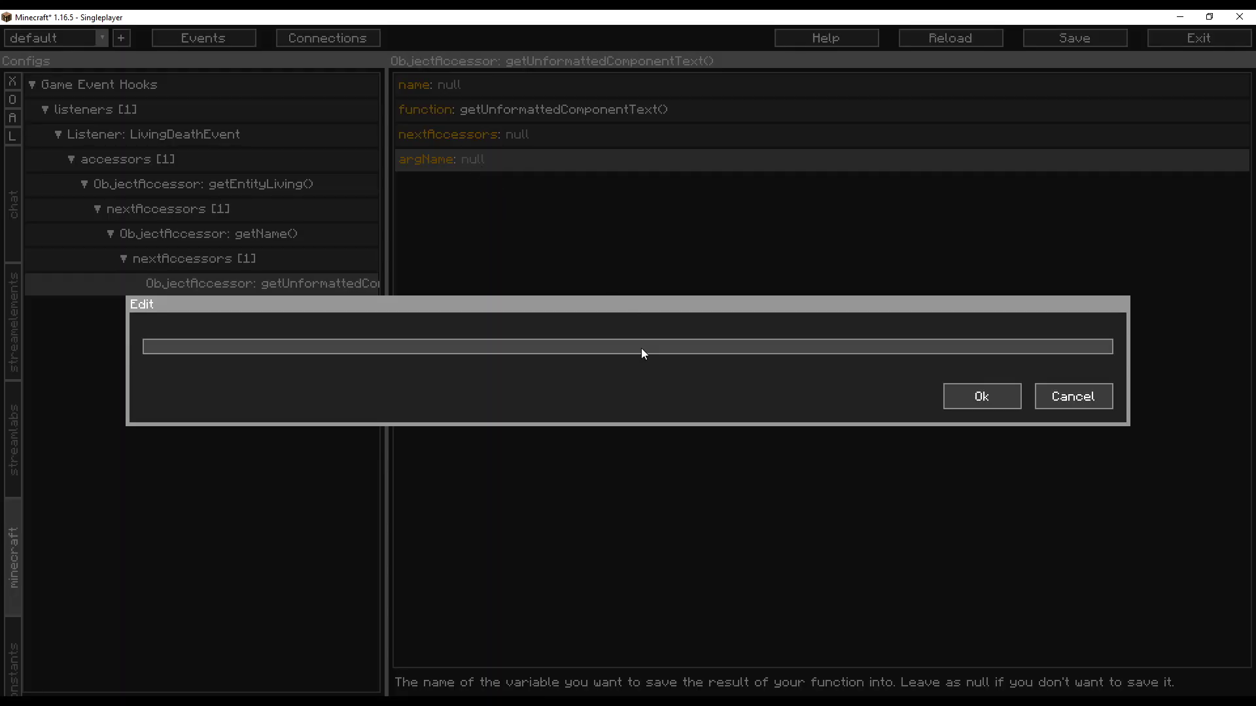
pyautogui.write('entityName')
pyautogui.click(959, 404)
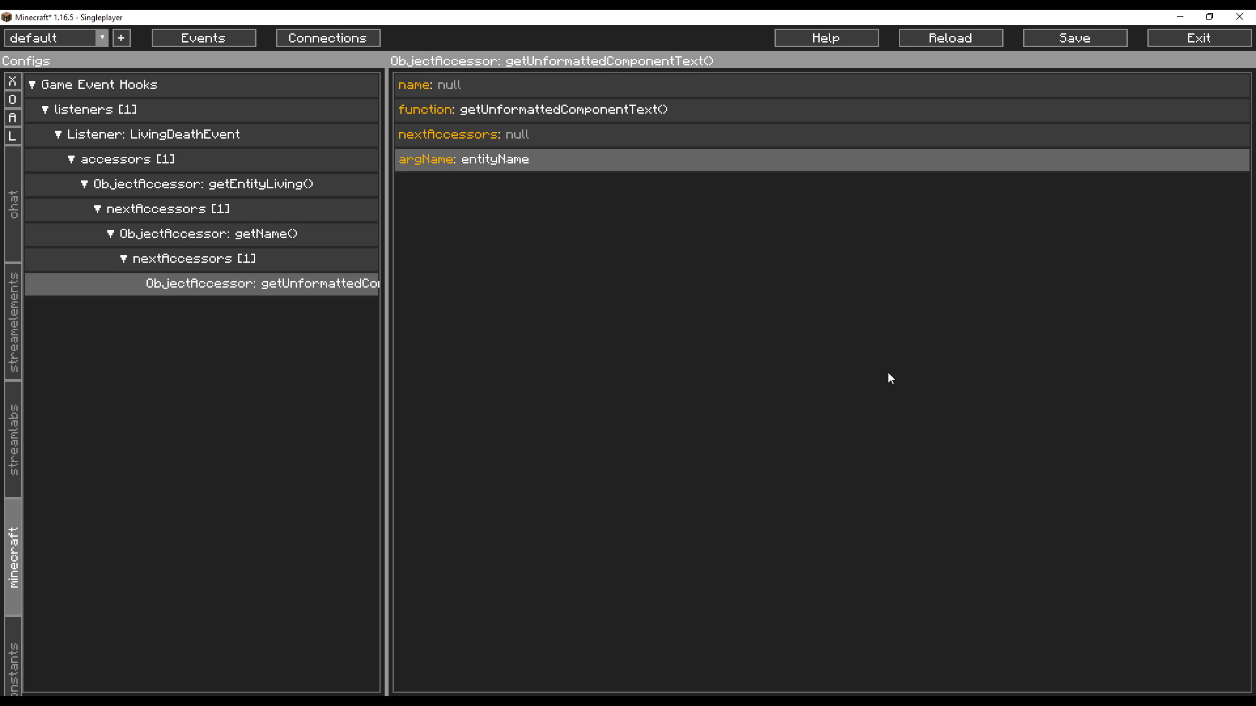
pyautogui.click(239, 141)
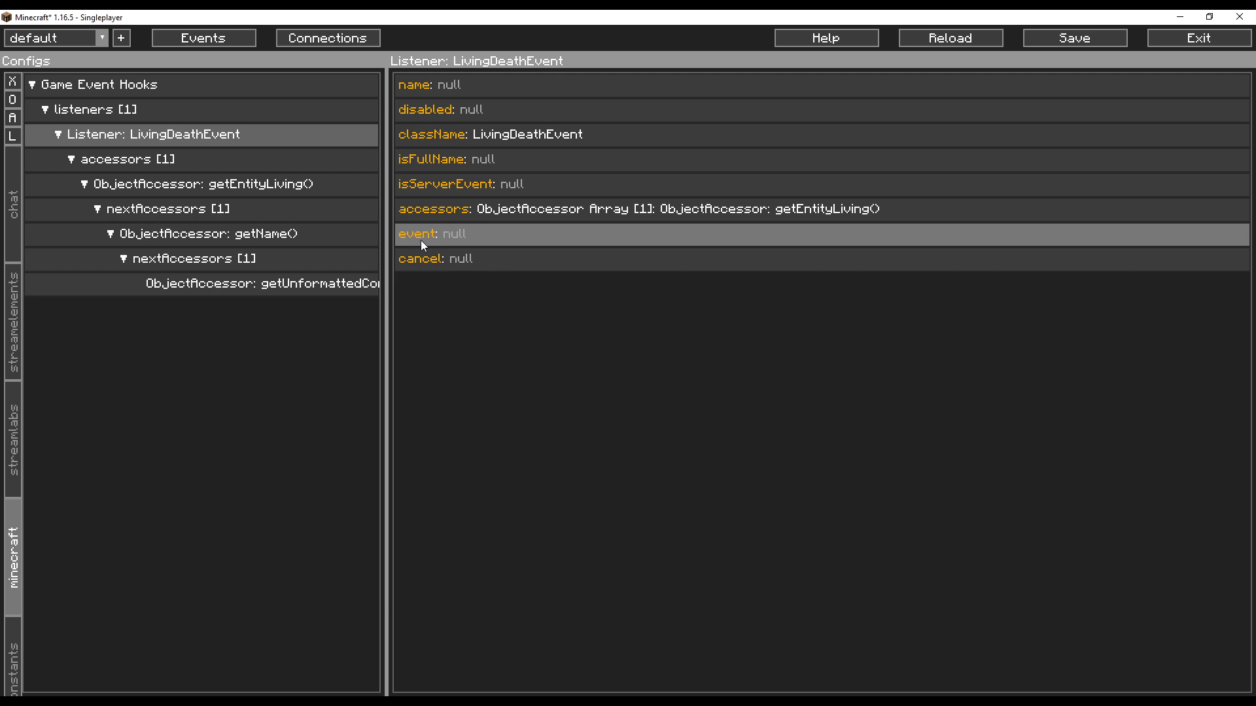
# - Create an Event for the listener and add a NarratorOutcome to it
pyautogui.click(455, 237)
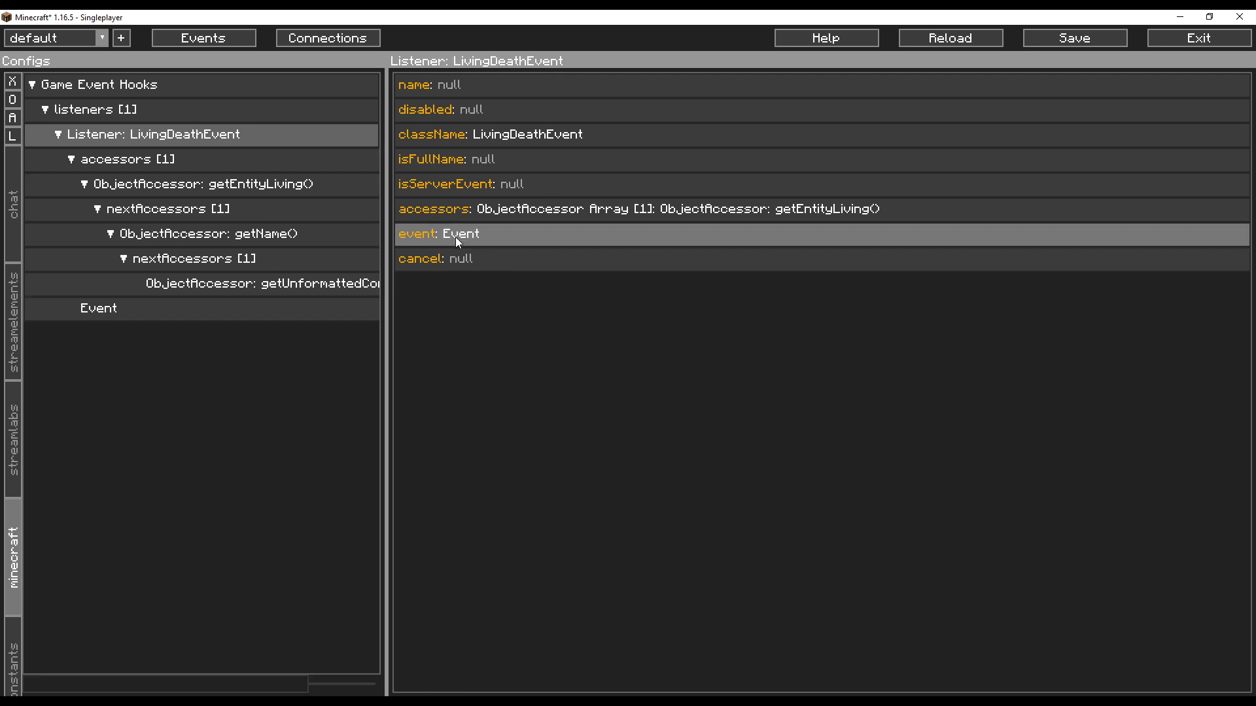
pyautogui.click(183, 317)
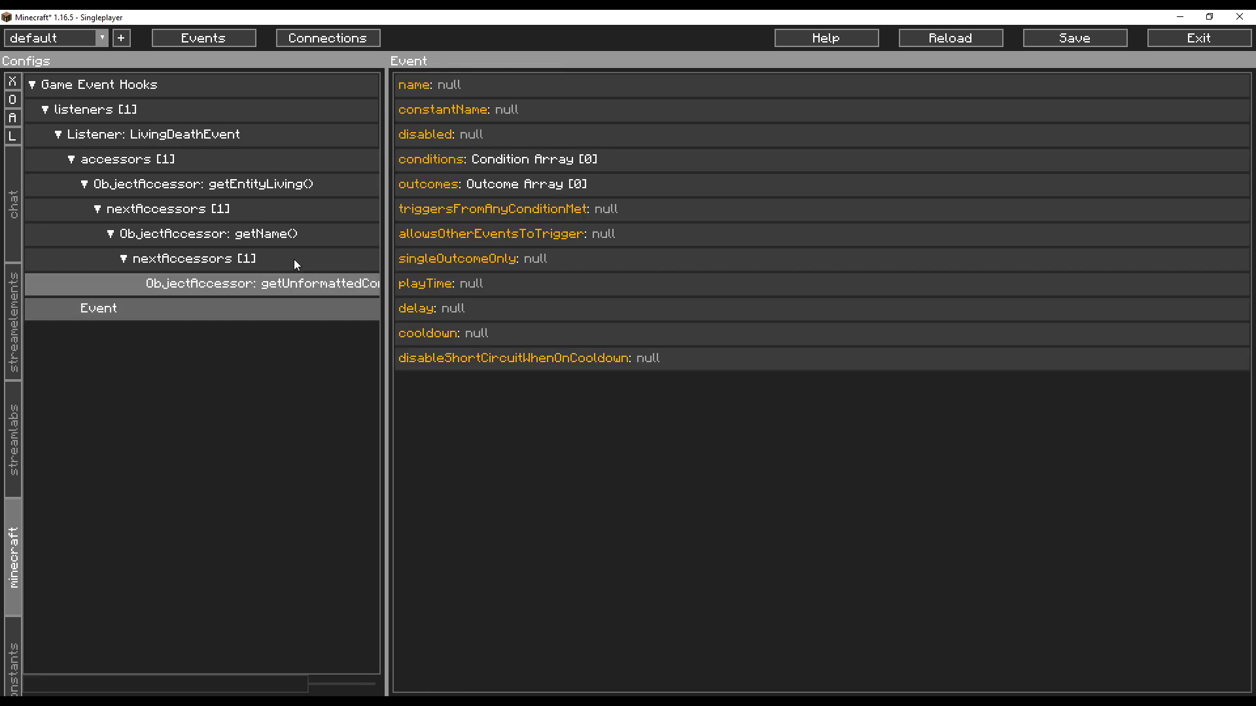
pyautogui.click(567, 184)
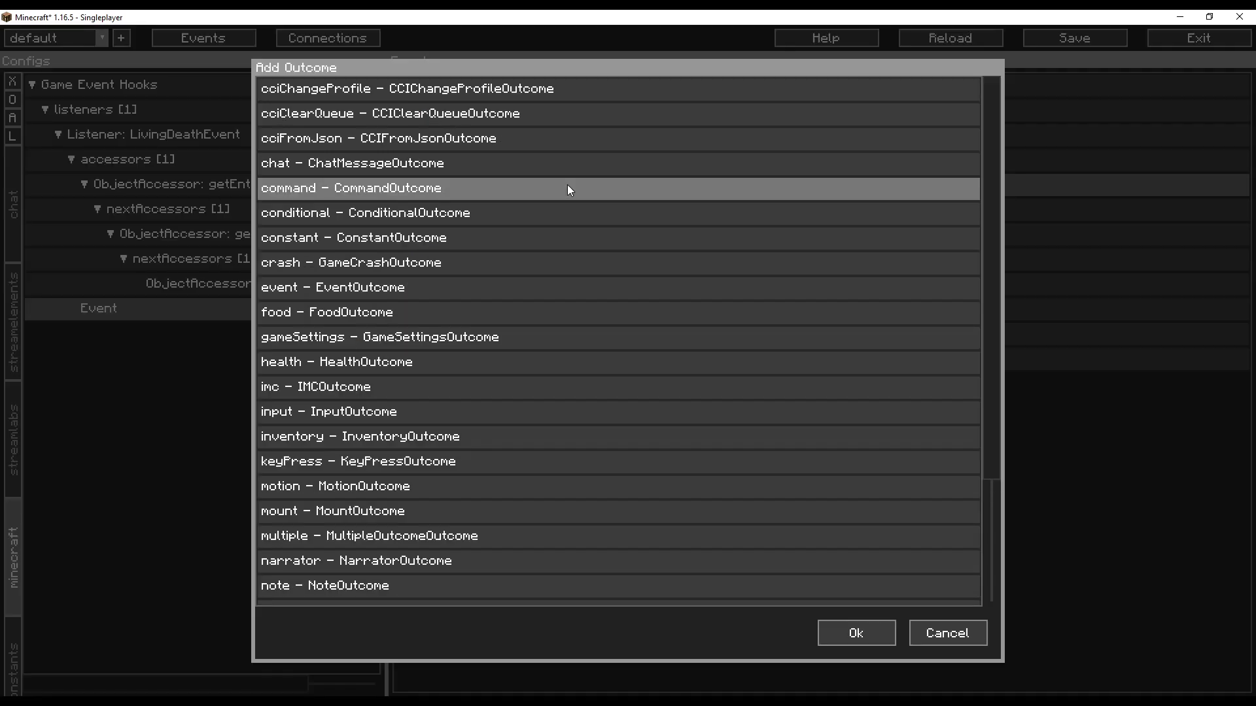
pyautogui.scroll(-1, 529, 433)
pyautogui.scroll(-1, 519, 434)
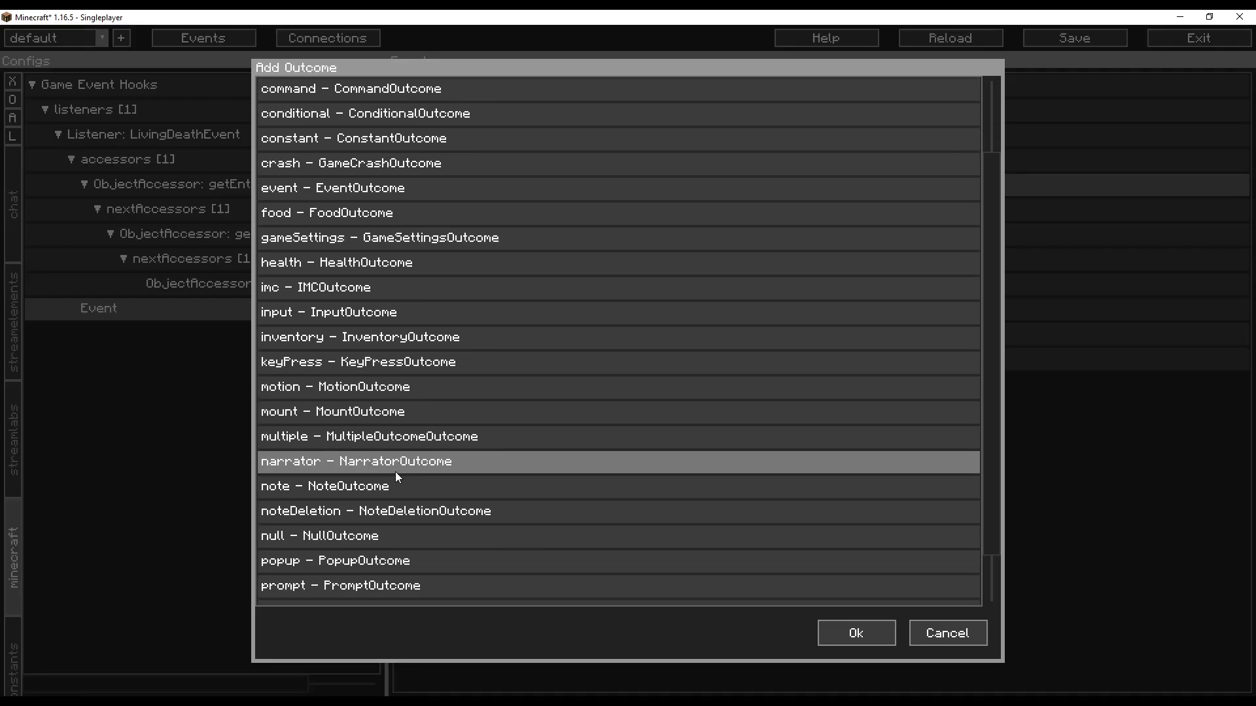
pyautogui.doubleClick(402, 463)
# - Set the narrator message to '$entityName just died.', then save and apply the config
pyautogui.click(140, 335)
pyautogui.click(183, 359)
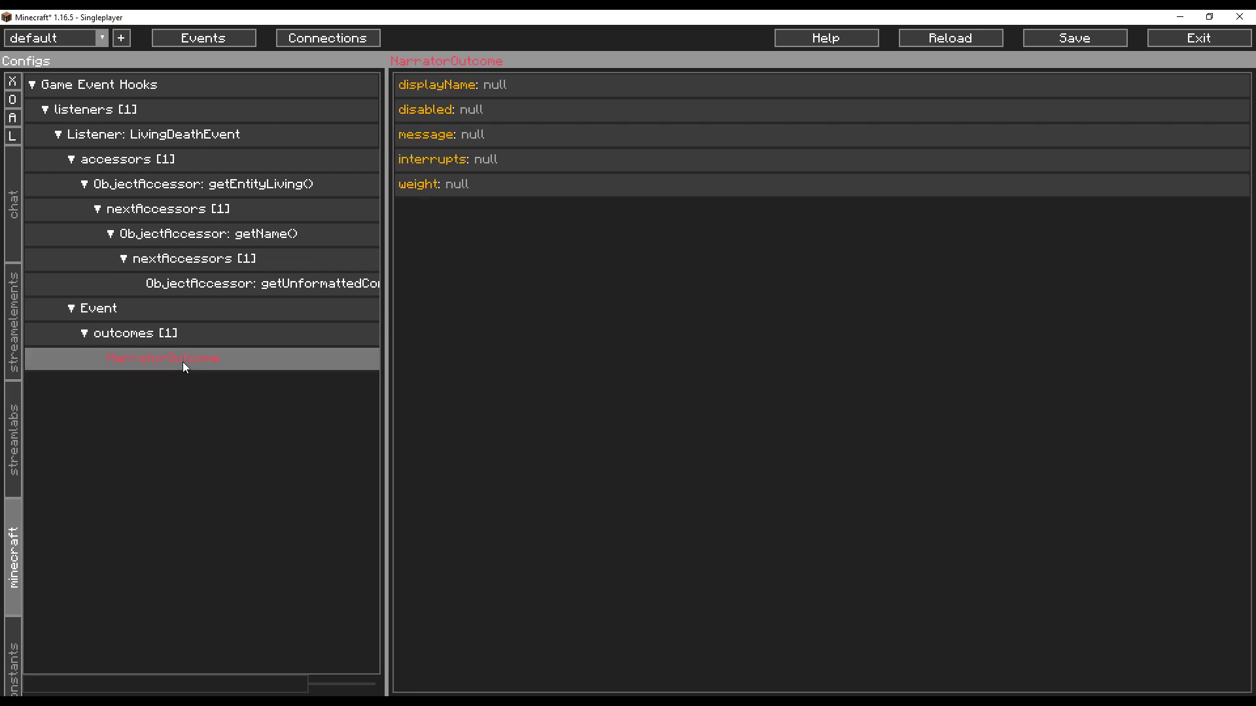
pyautogui.doubleClick(478, 136)
pyautogui.write('$entityName just died.')
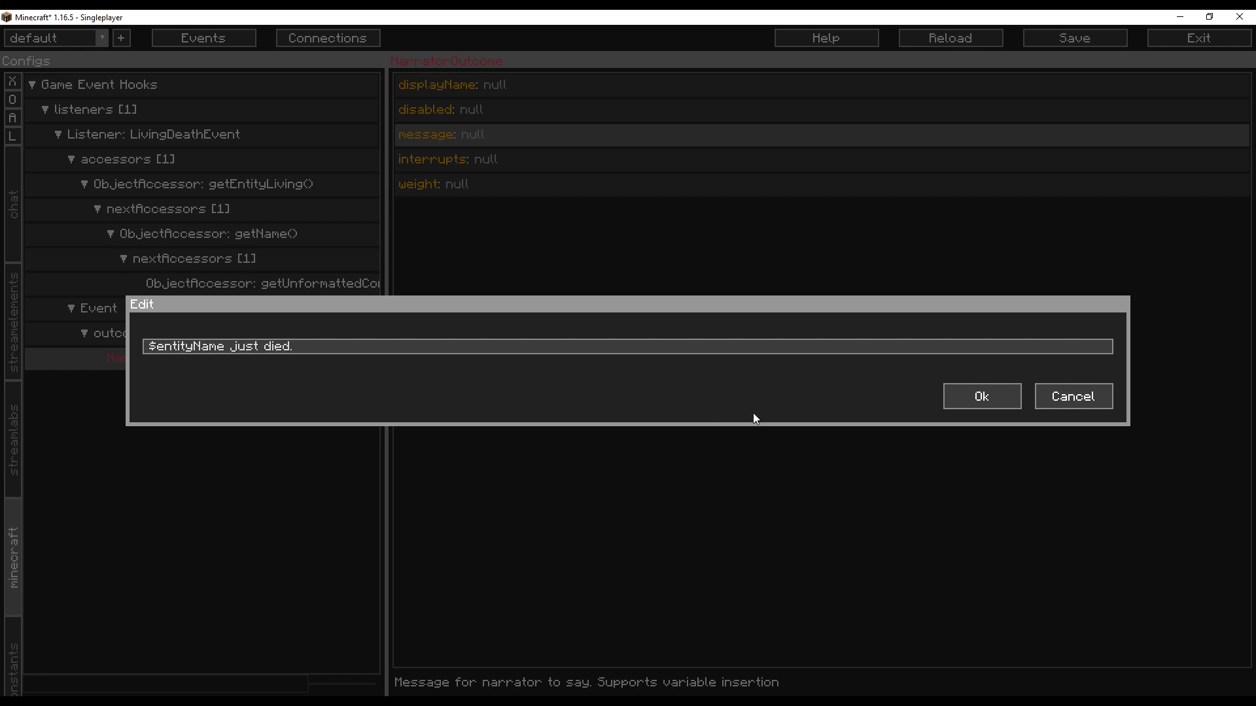
pyautogui.click(979, 397)
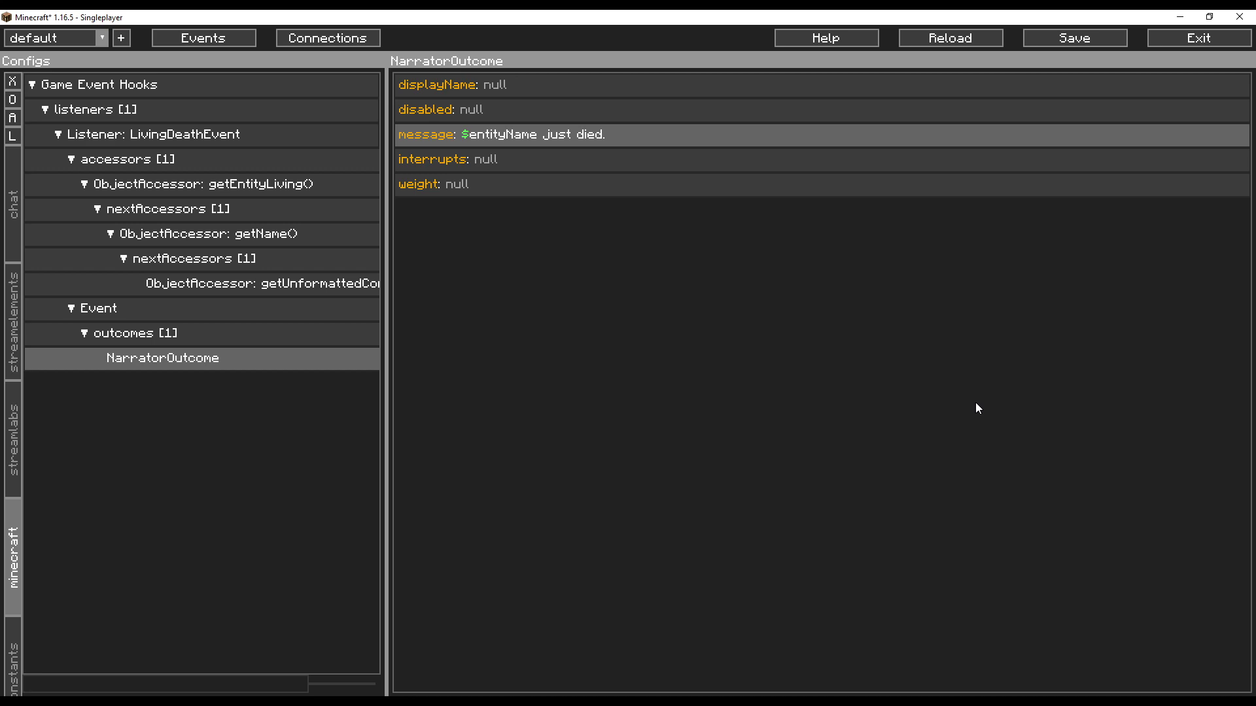
pyautogui.click(1186, 42)
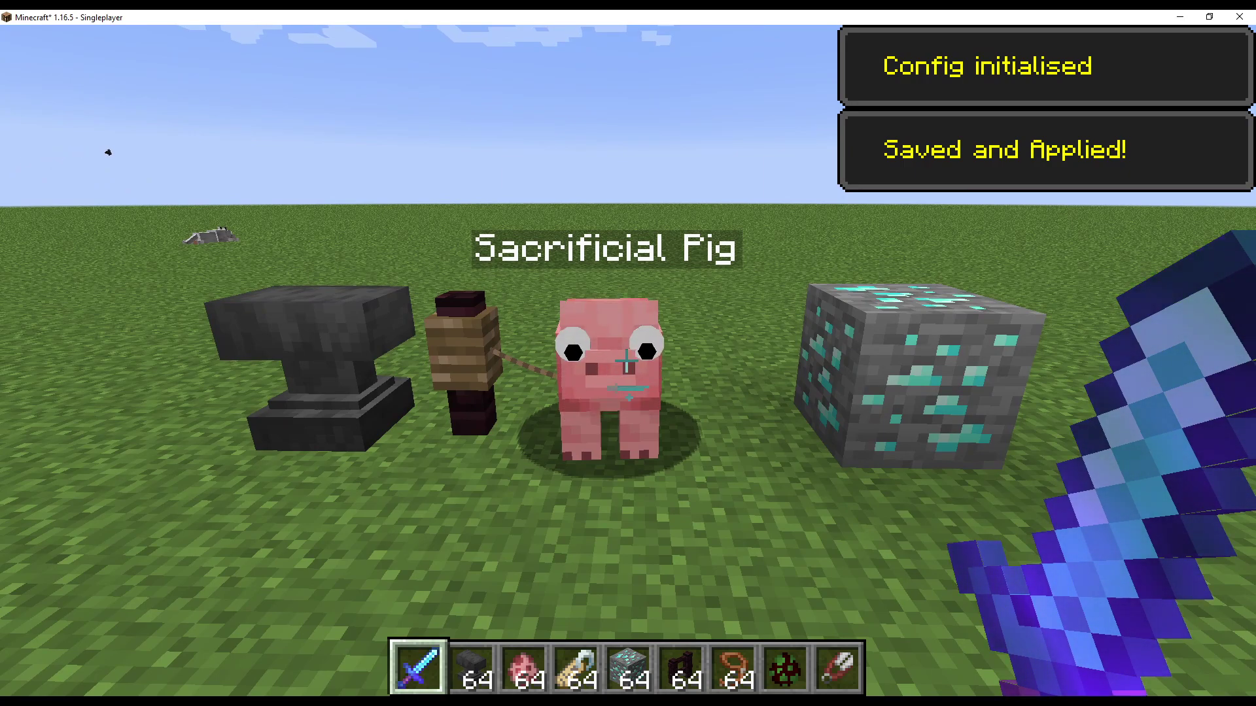
# - Kill the Sacrificial Pig with the sword, then reopen the config with the /cci command
pyautogui.press('w')
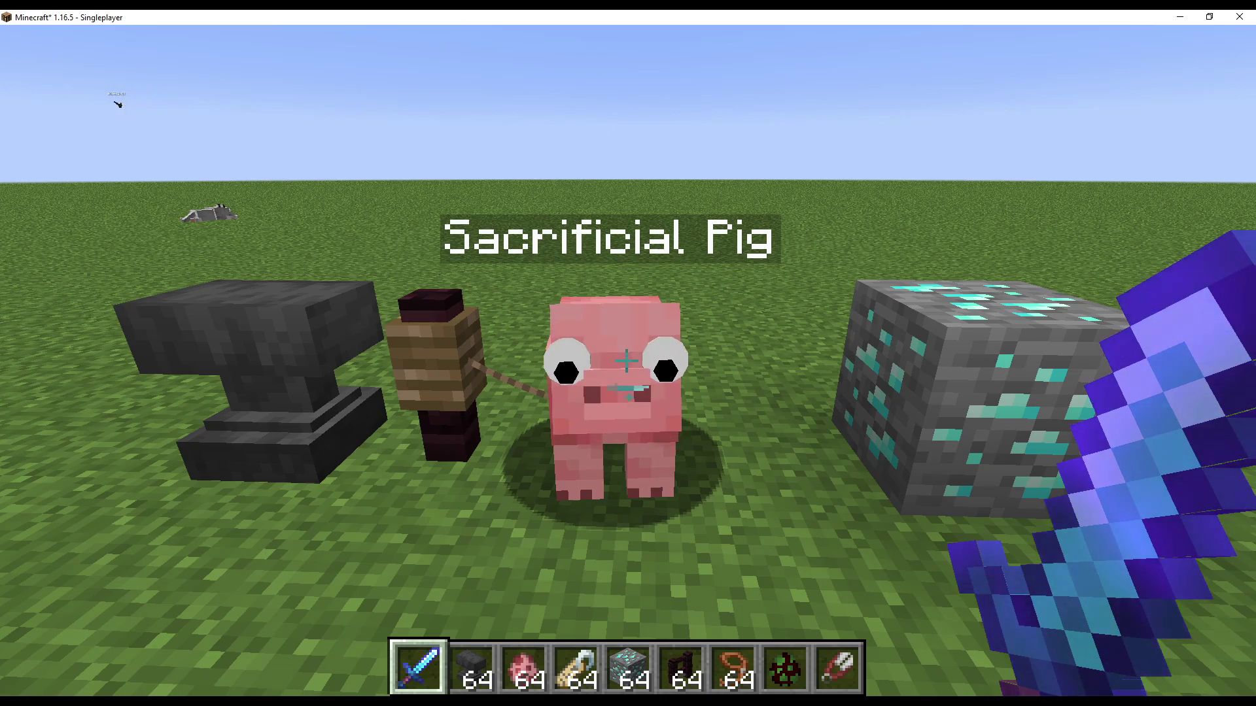
pyautogui.click(626, 360)
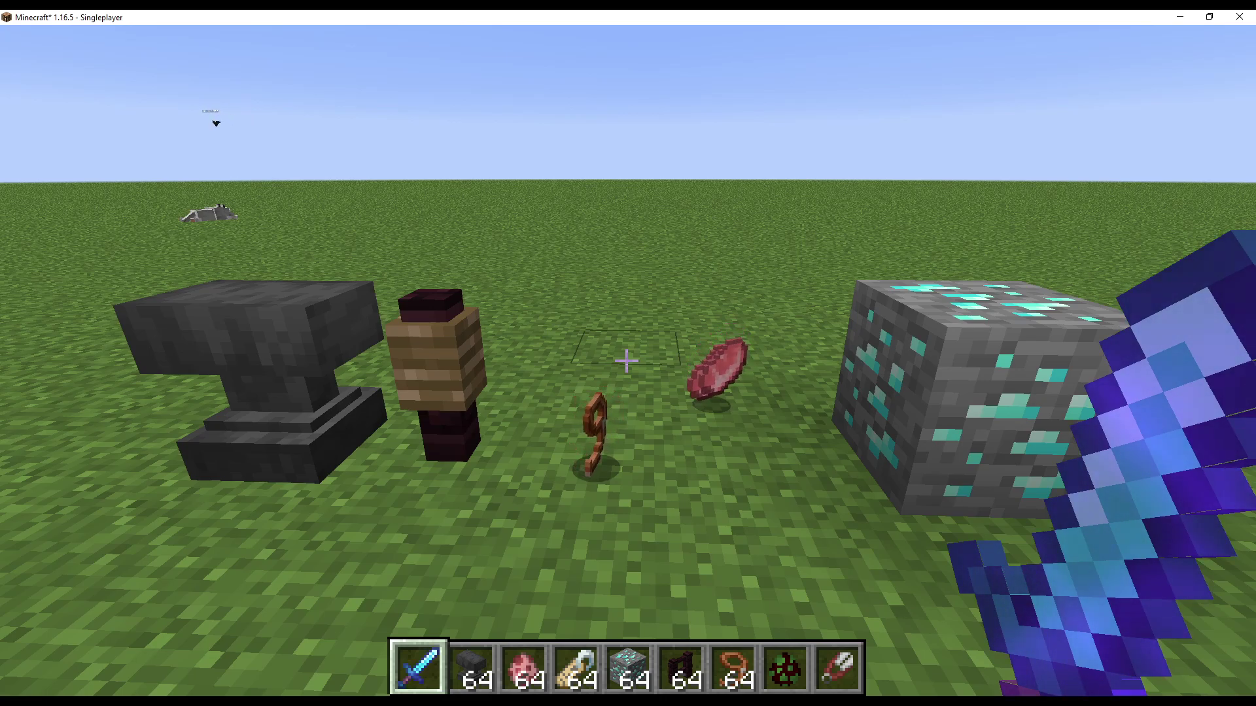
pyautogui.press('/')
pyautogui.write('cci')
pyautogui.press('Return')
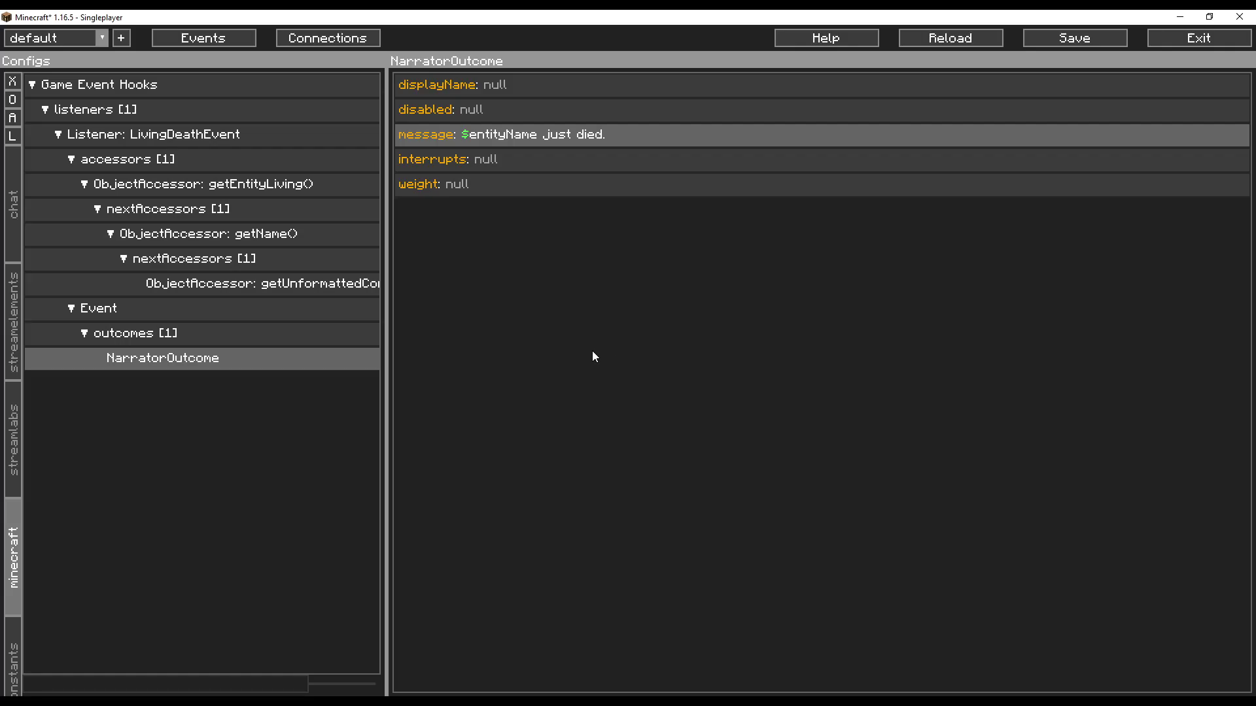
# - Add a second, empty Listener to the Game Event Hooks listeners and select it
pyautogui.click(199, 136)
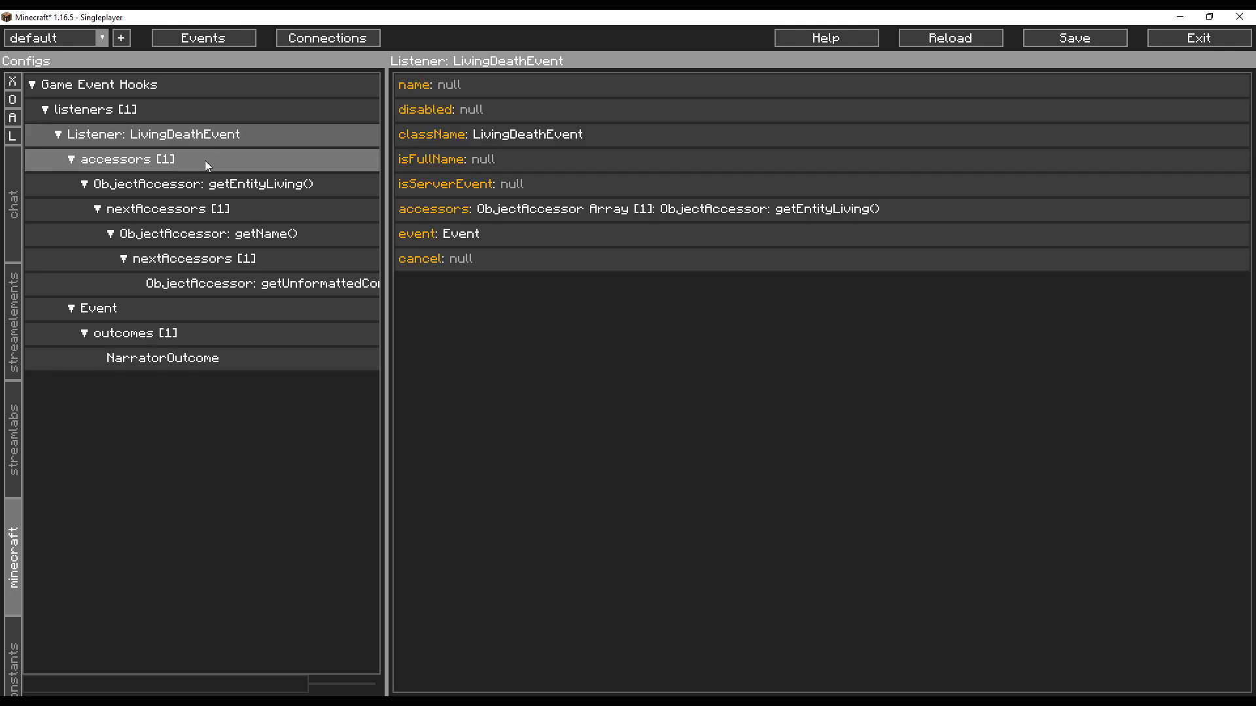
pyautogui.moveTo(444, 185)
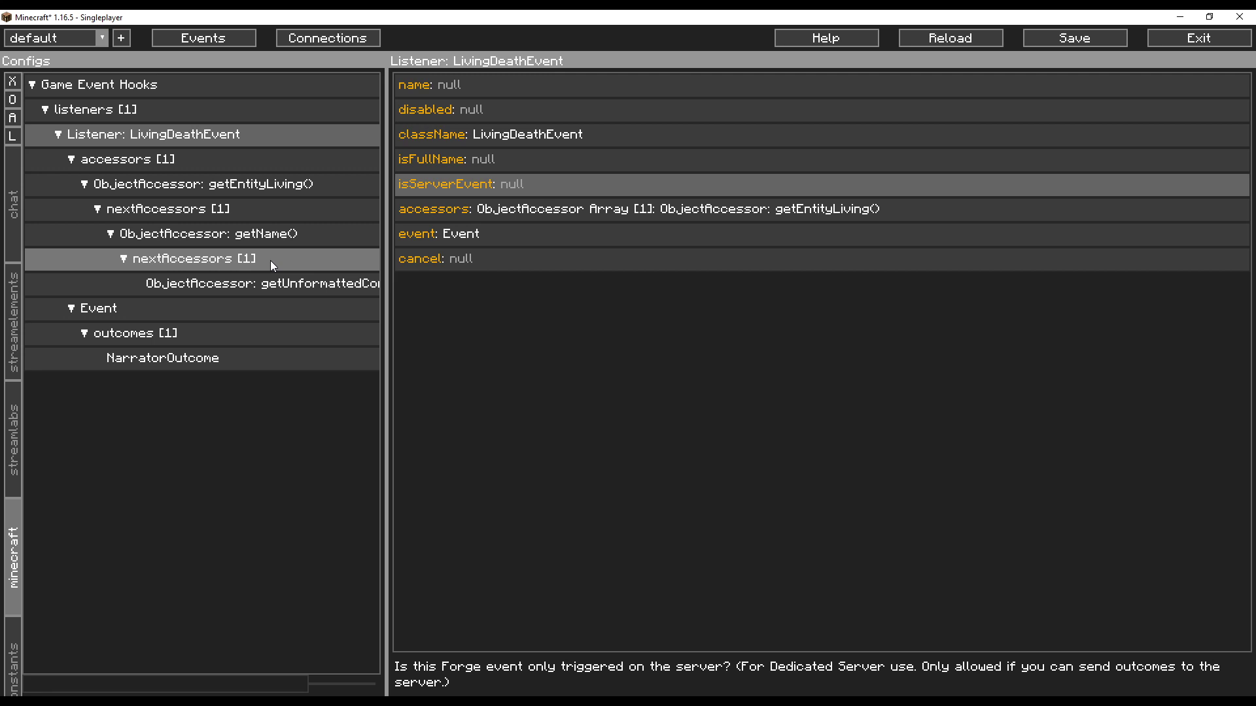
pyautogui.click(162, 117)
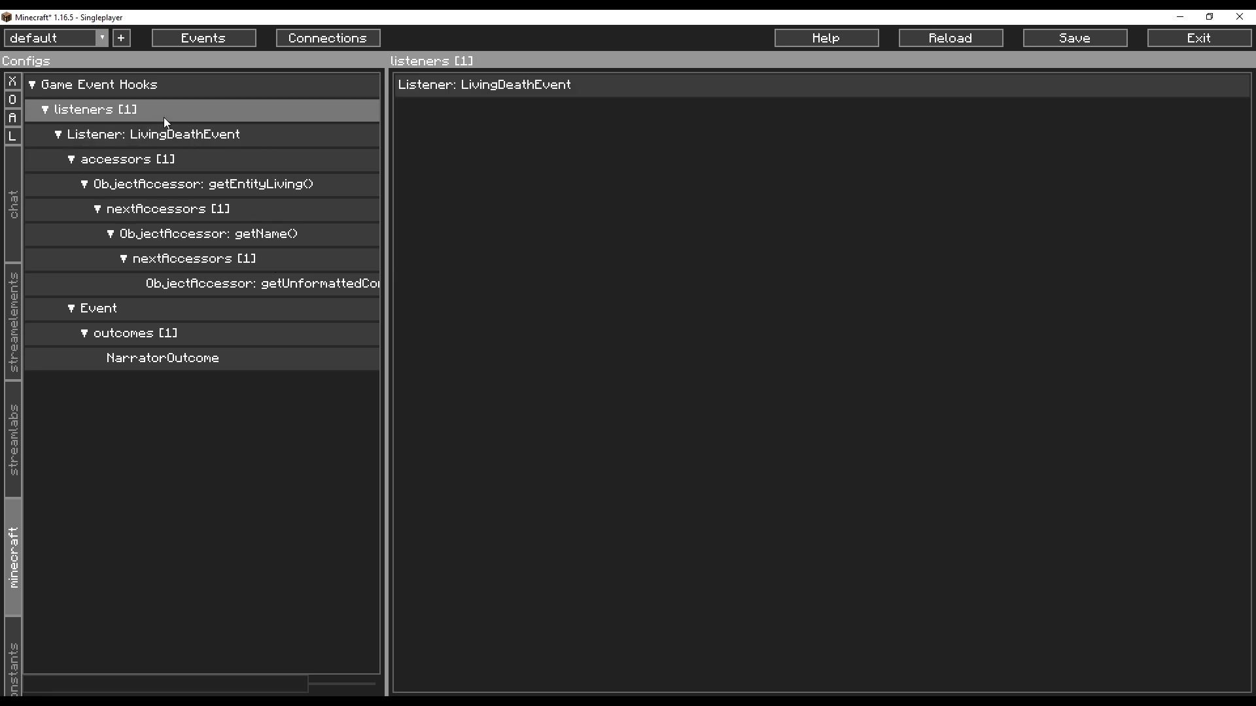
pyautogui.click(553, 222)
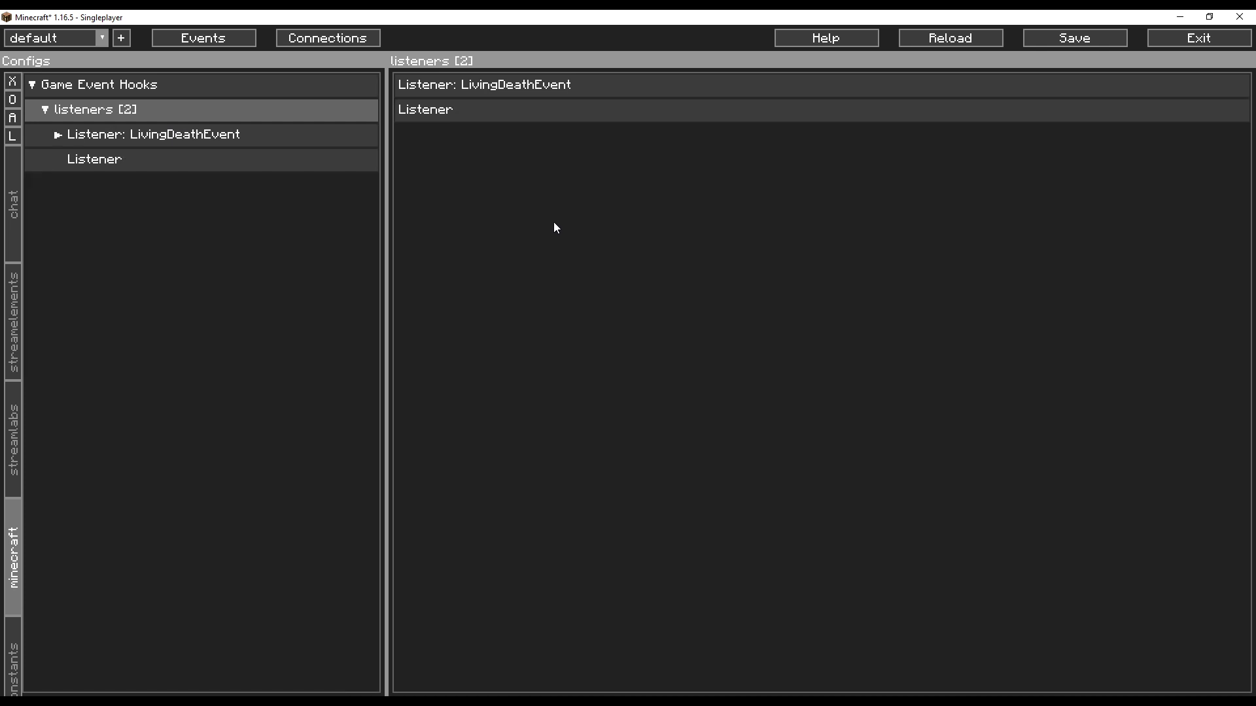
pyautogui.click(249, 161)
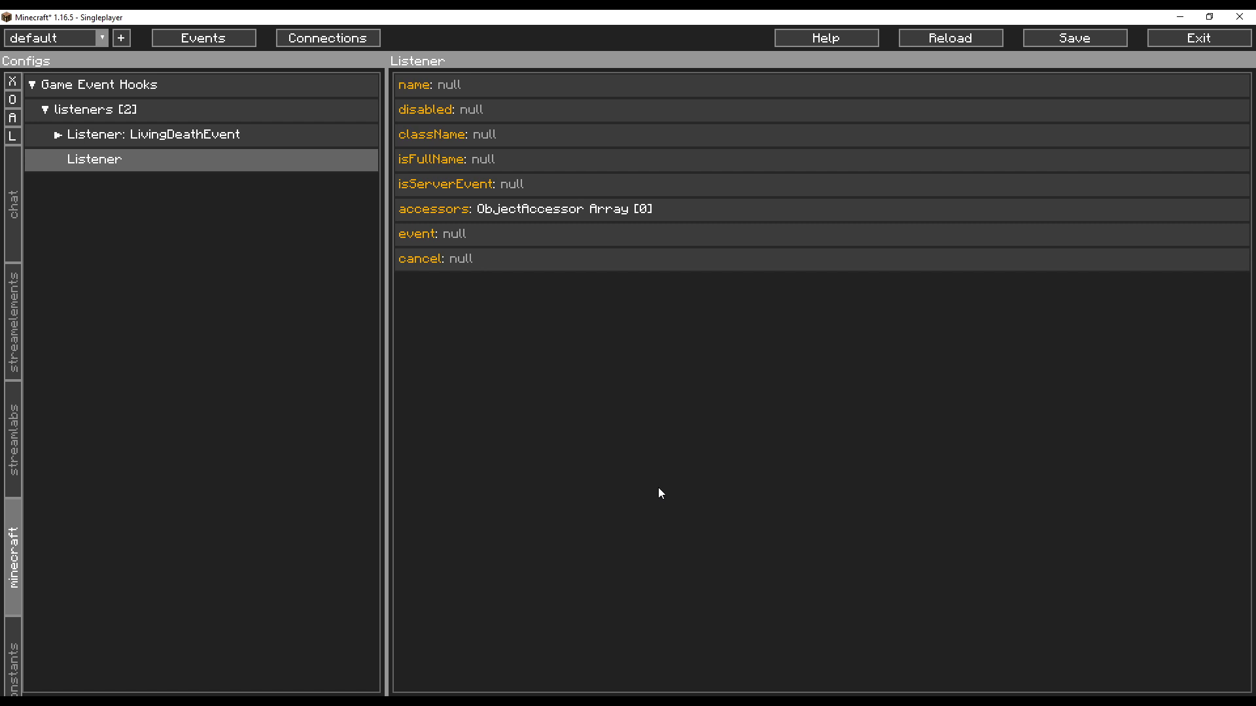
pyautogui.hotkey('alt', 'Tab')
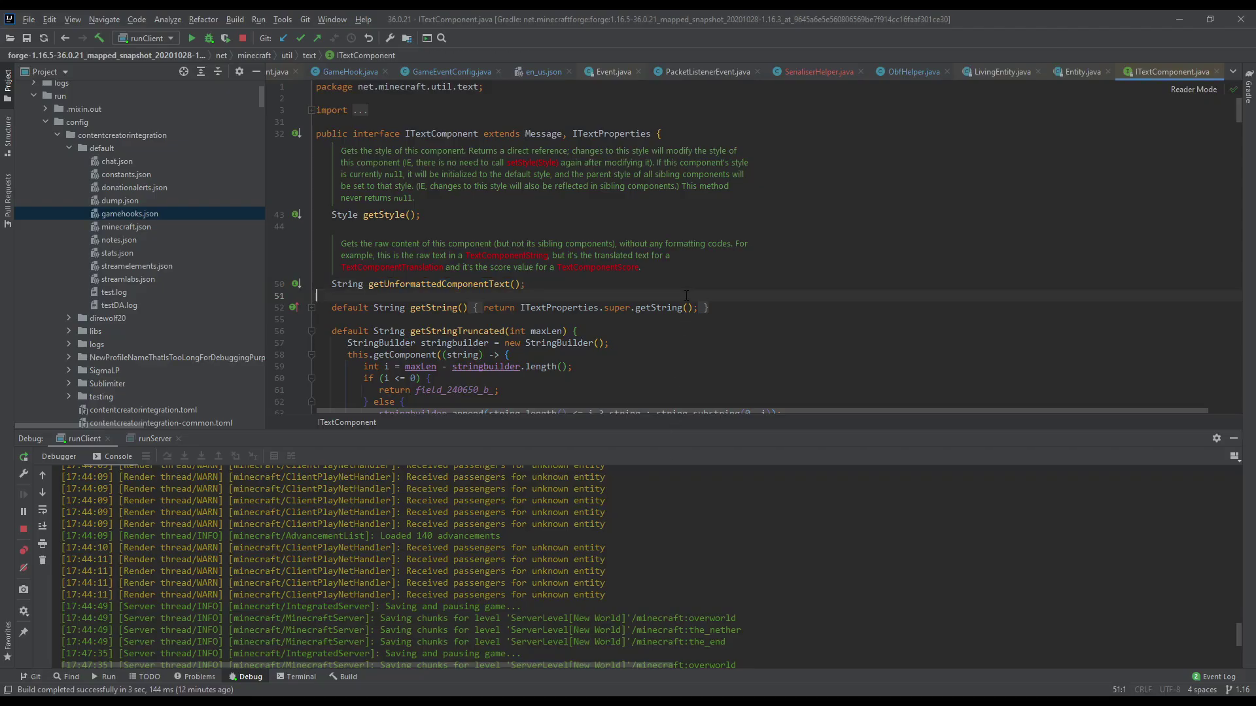
# - Open the BlockEvent class and locate its nested BreakEvent class
pyautogui.hotkey('ctrl', 'n')
pyautogui.write('block')
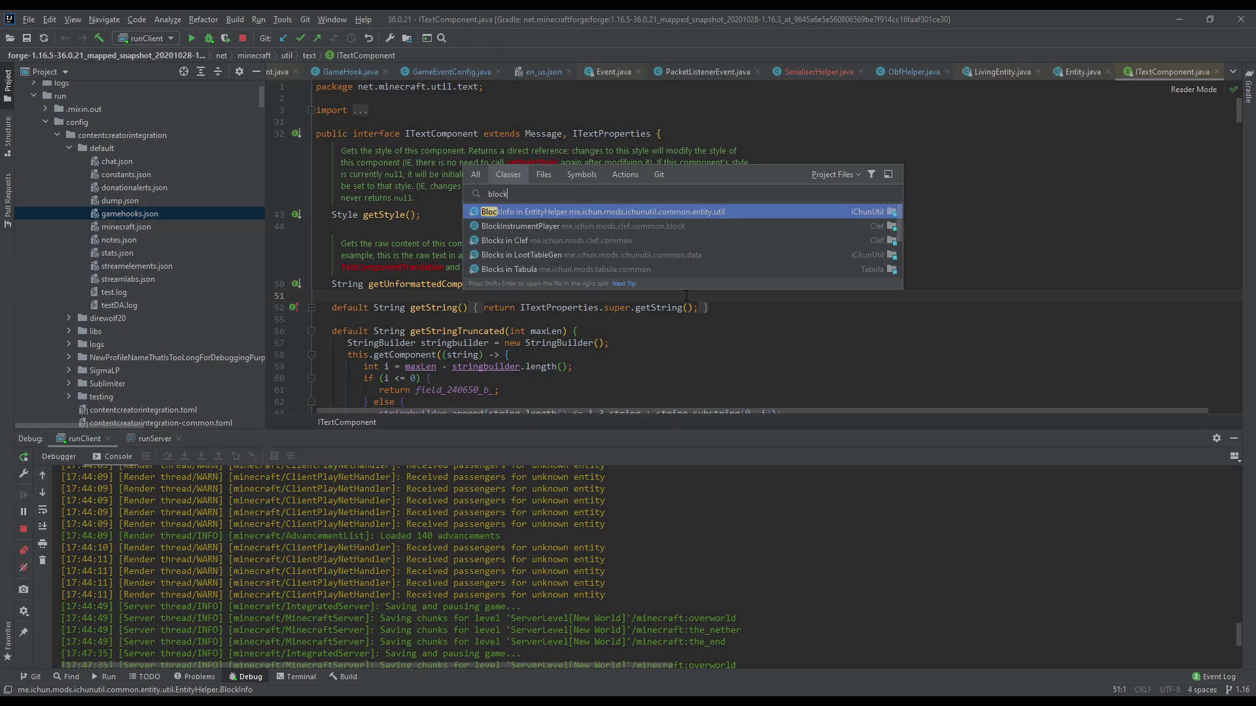
pyautogui.write('event')
pyautogui.press('Return')
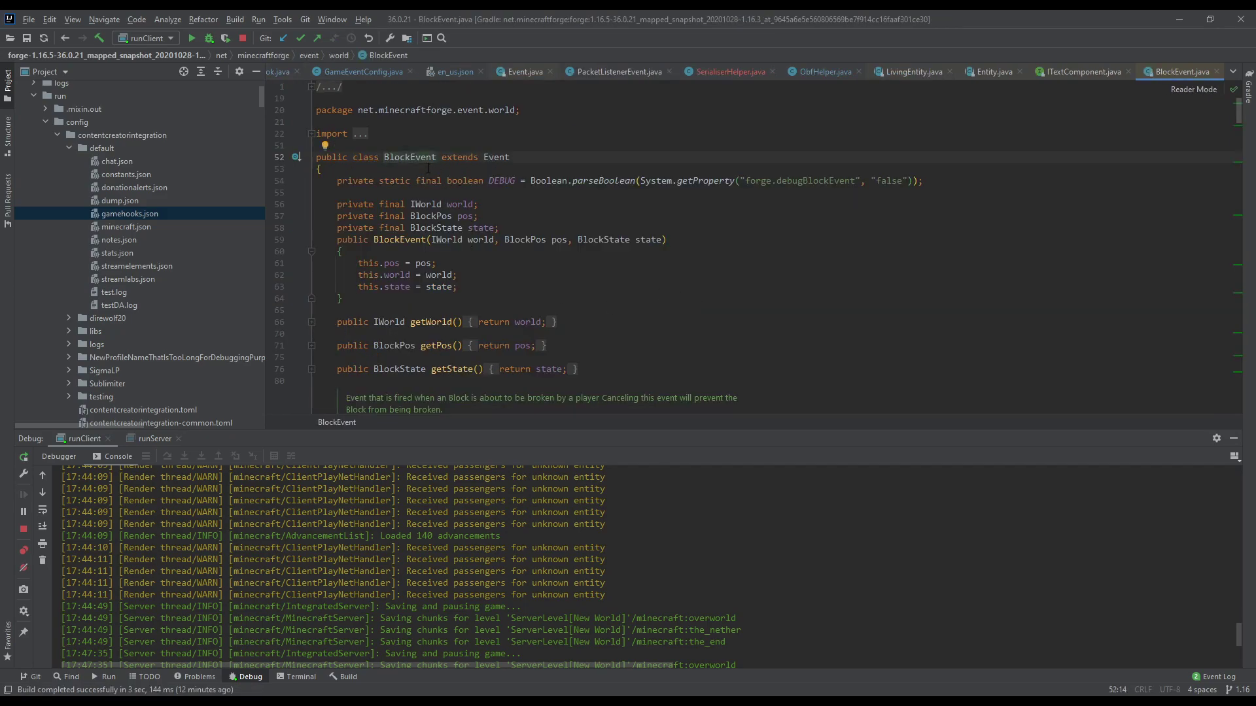
pyautogui.hotkey('ctrl', 'shift', 'Right')
pyautogui.hotkey('ctrl', 'c')
pyautogui.scroll(-1, 654, 321)
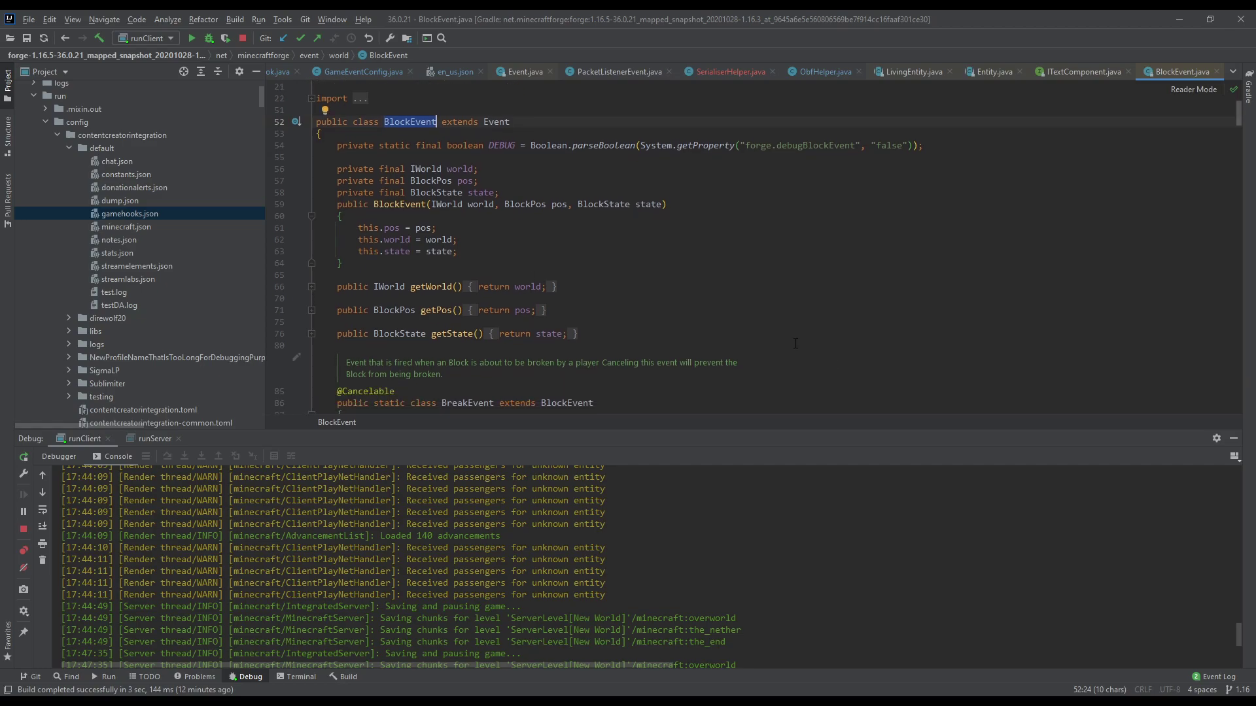
pyautogui.scroll(-2, 788, 250)
pyautogui.click(494, 333)
pyautogui.scroll(3, 590, 364)
pyautogui.scroll(-3, 590, 363)
# - Paste 'BlockEvent' into the new listener's className field and select the BreakEvent class name
pyautogui.hotkey('alt', 'Tab')
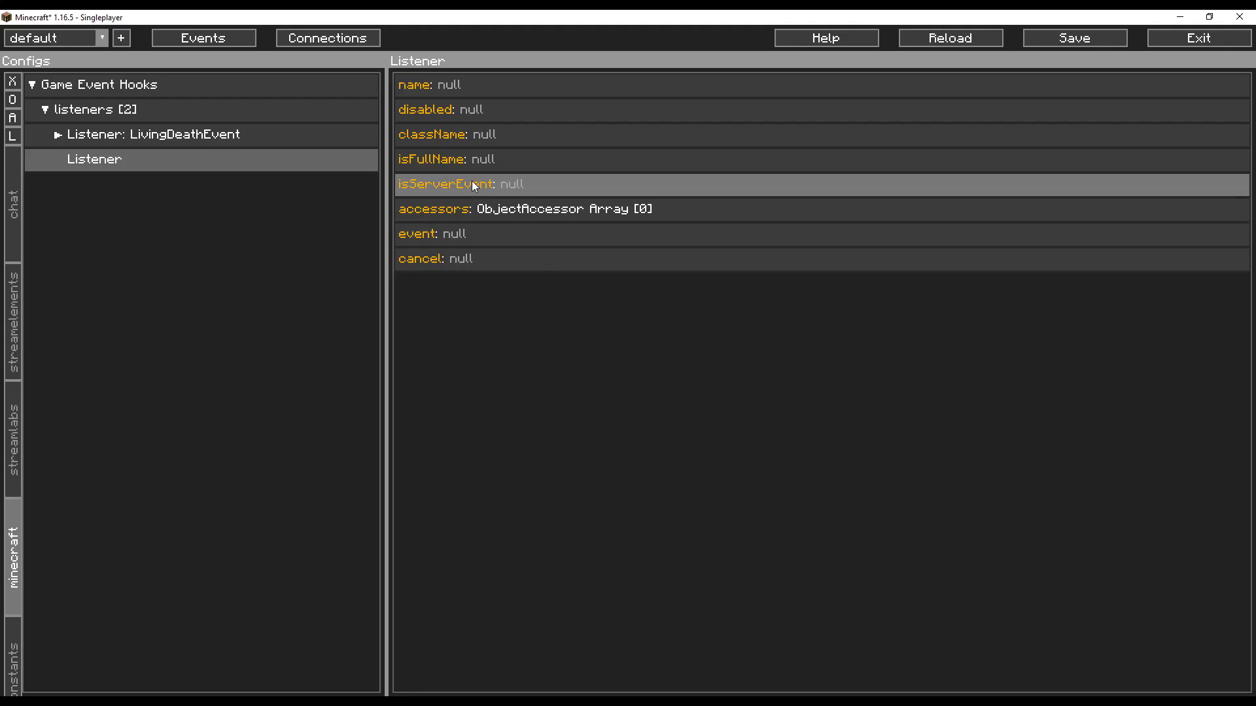
pyautogui.hotkey('alt', 'Tab')
pyautogui.scroll(2, 410, 163)
pyautogui.click(410, 160)
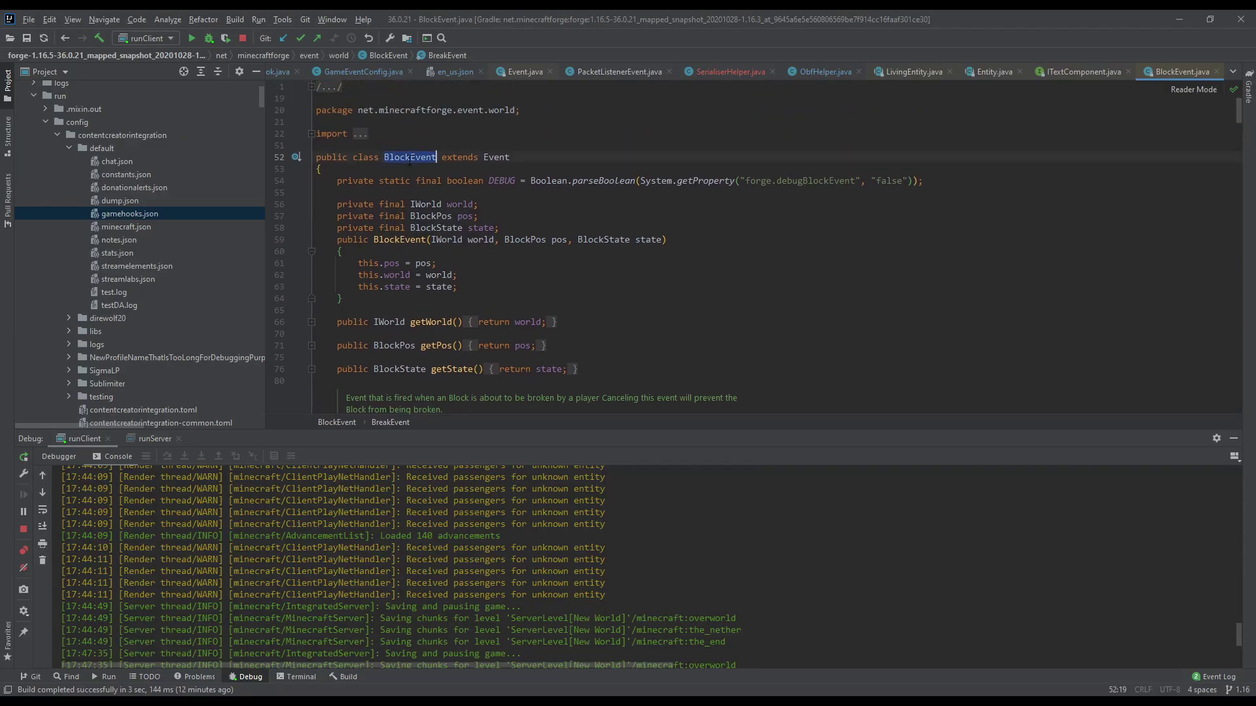
pyautogui.hotkey('alt', 'Tab')
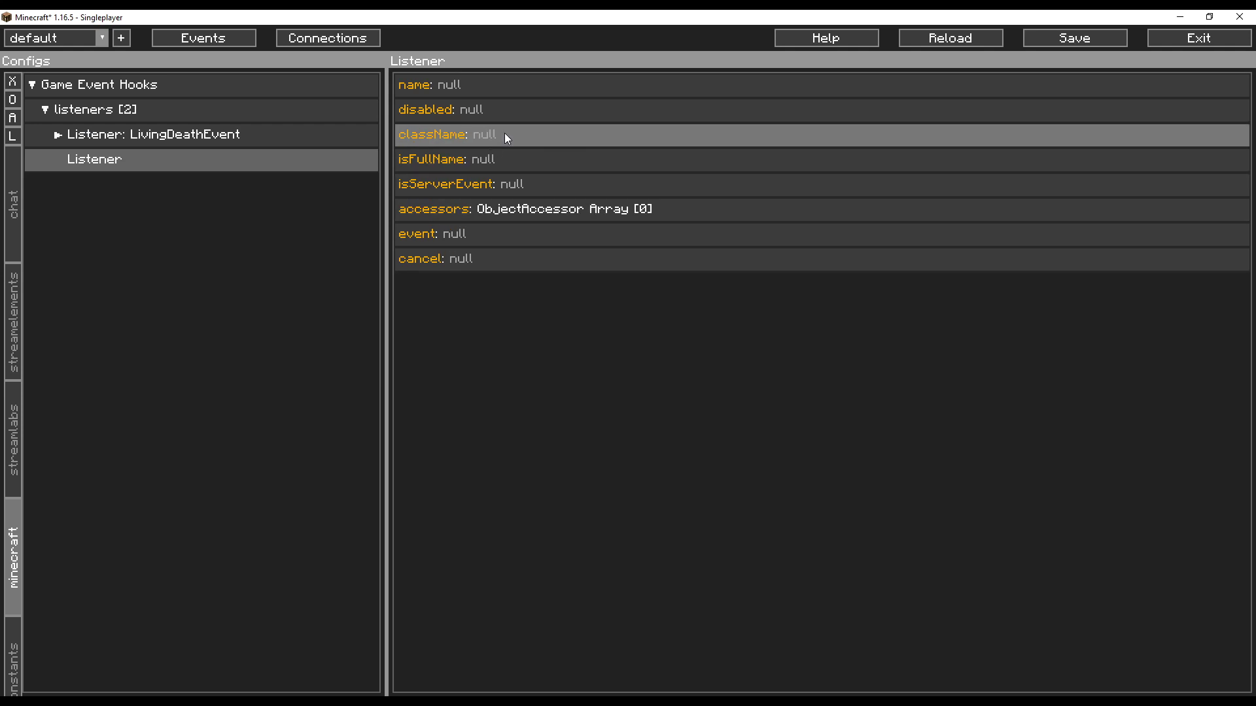
pyautogui.click(504, 132)
pyautogui.hotkey('ctrl', 'v')
pyautogui.hotkey('alt', 'Tab')
pyautogui.scroll(-4, 479, 294)
pyautogui.doubleClick(479, 297)
pyautogui.hotkey('ctrl', 'c')
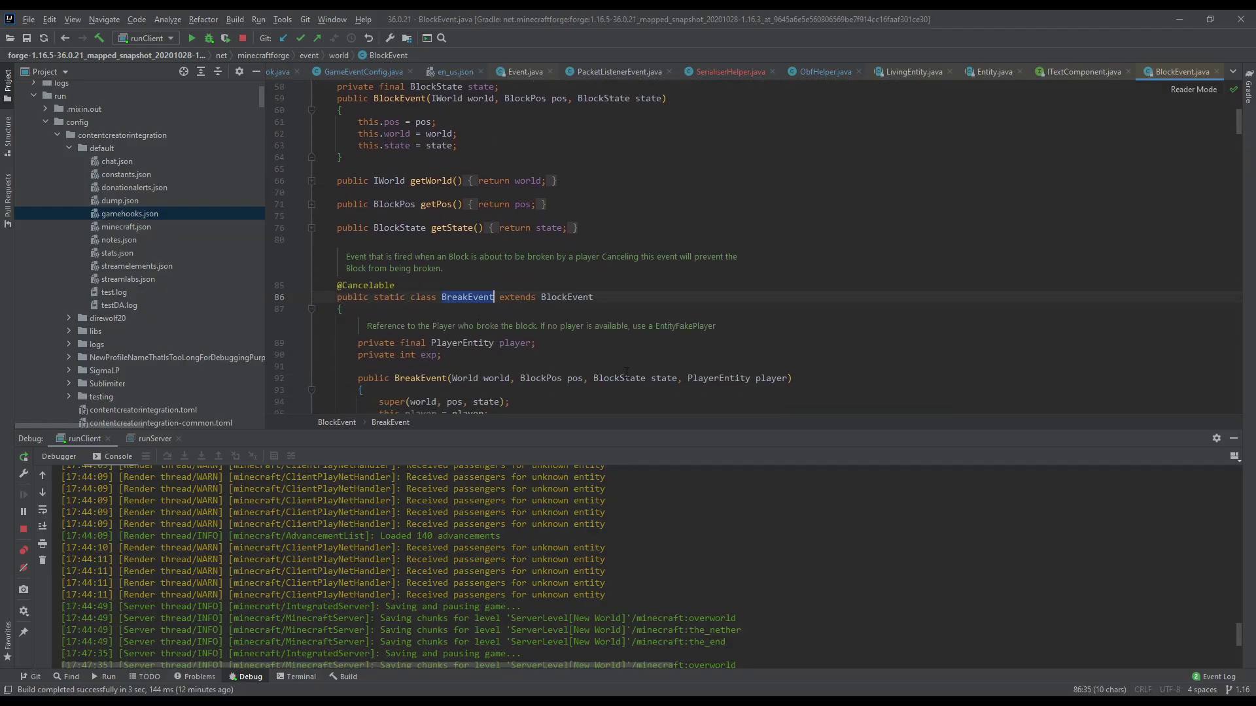
pyautogui.hotkey('alt', 'Tab')
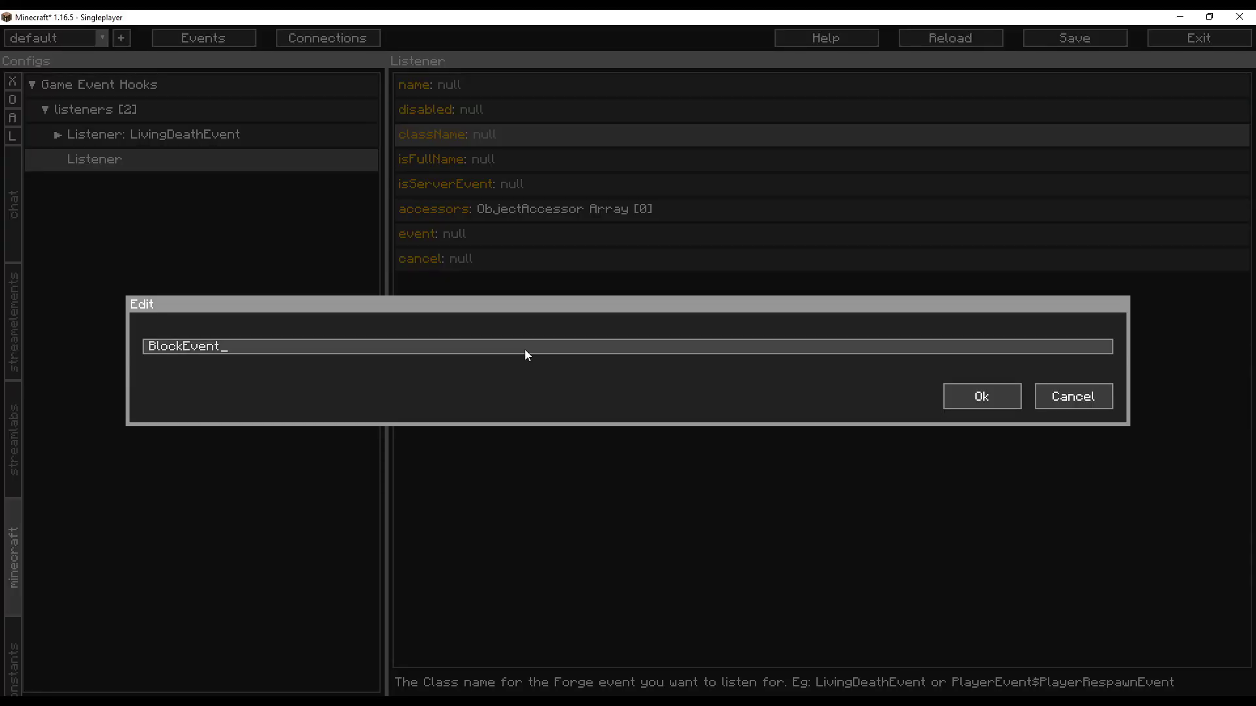
# - Append '$' and the pasted BreakEvent so the className reads BlockEvent$BreakEvent
pyautogui.write('$')
pyautogui.hotkey('ctrl', 'v')
pyautogui.click(972, 406)
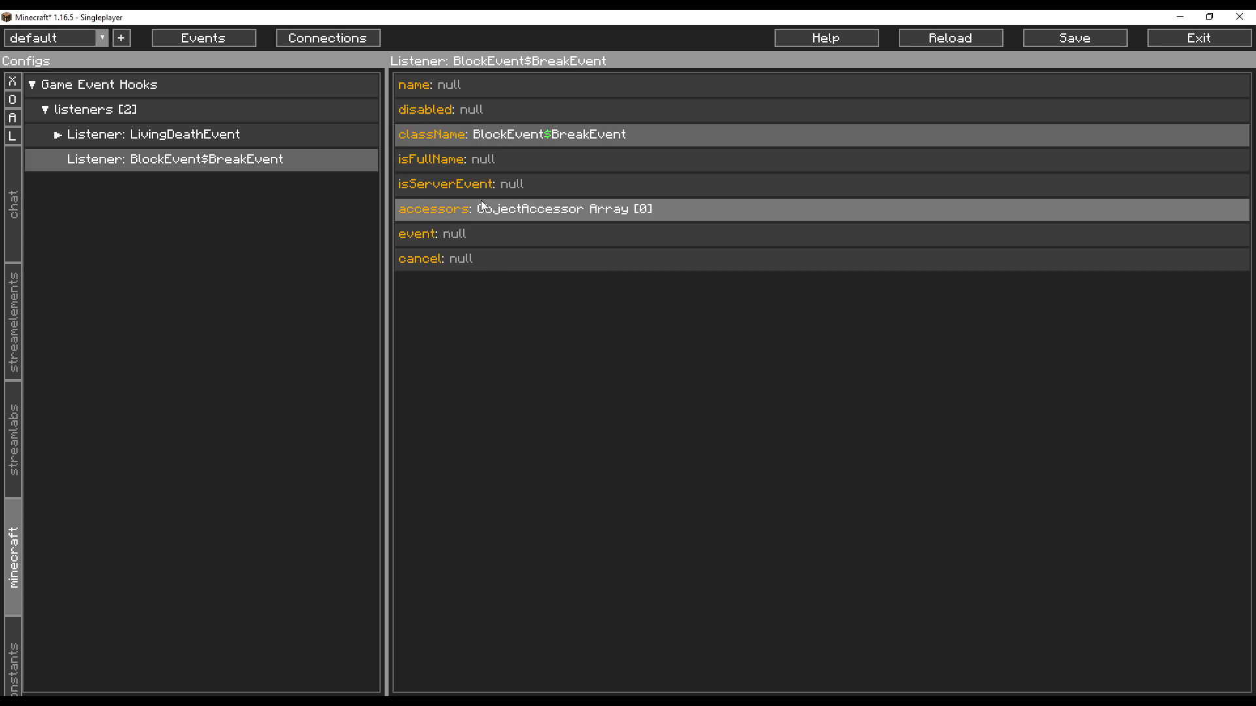
# - Add an ObjectAccessor to the listener and copy the state field name from BlockEvent
pyautogui.click(616, 212)
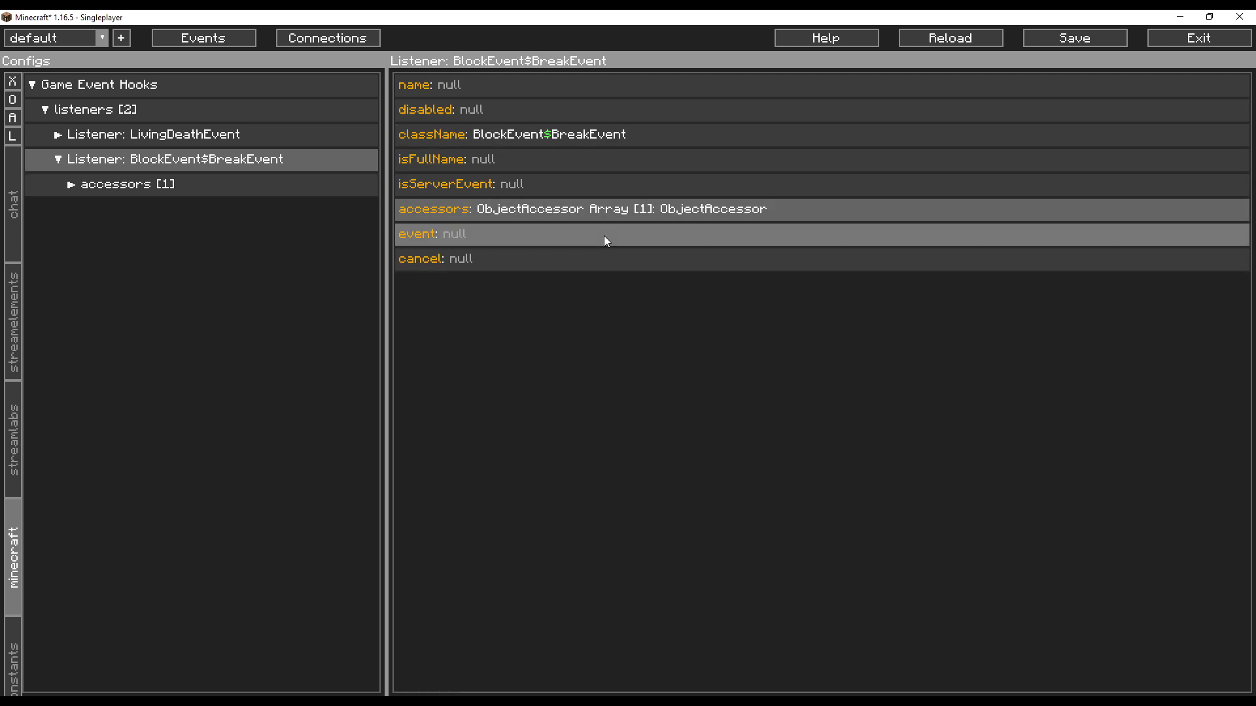
pyautogui.click(127, 186)
pyautogui.click(163, 210)
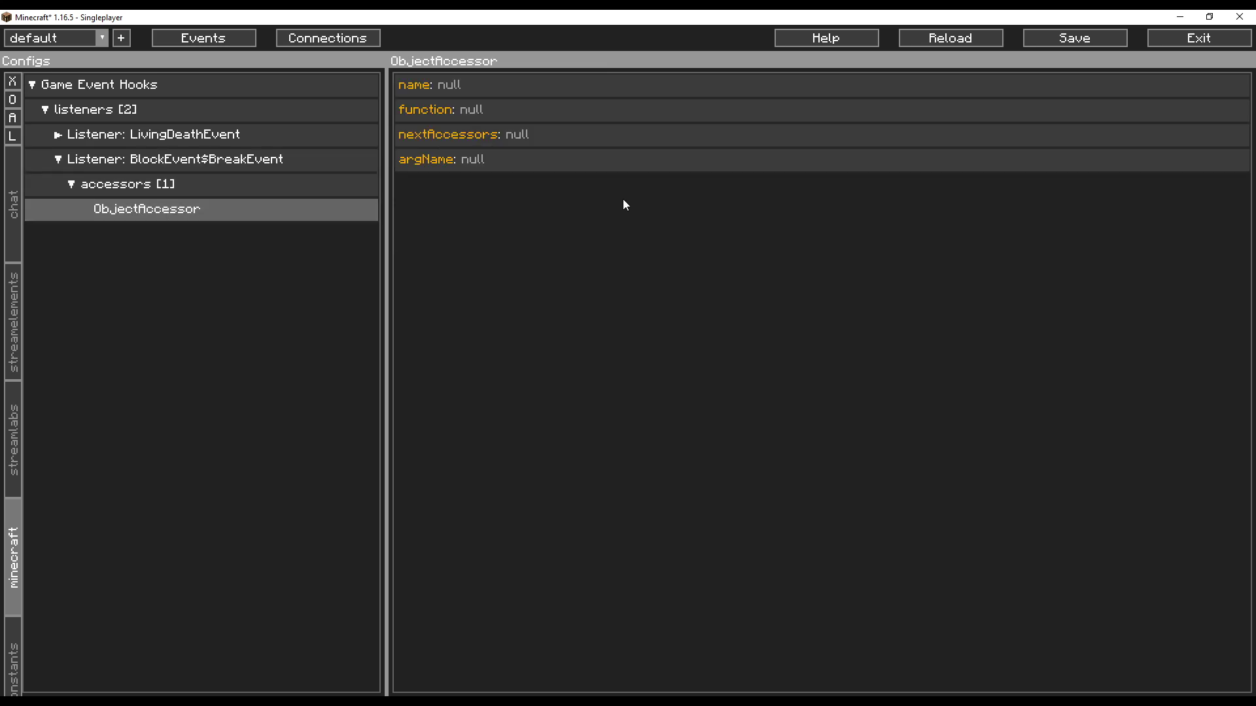
pyautogui.hotkey('alt', 'Tab')
pyautogui.click(479, 301)
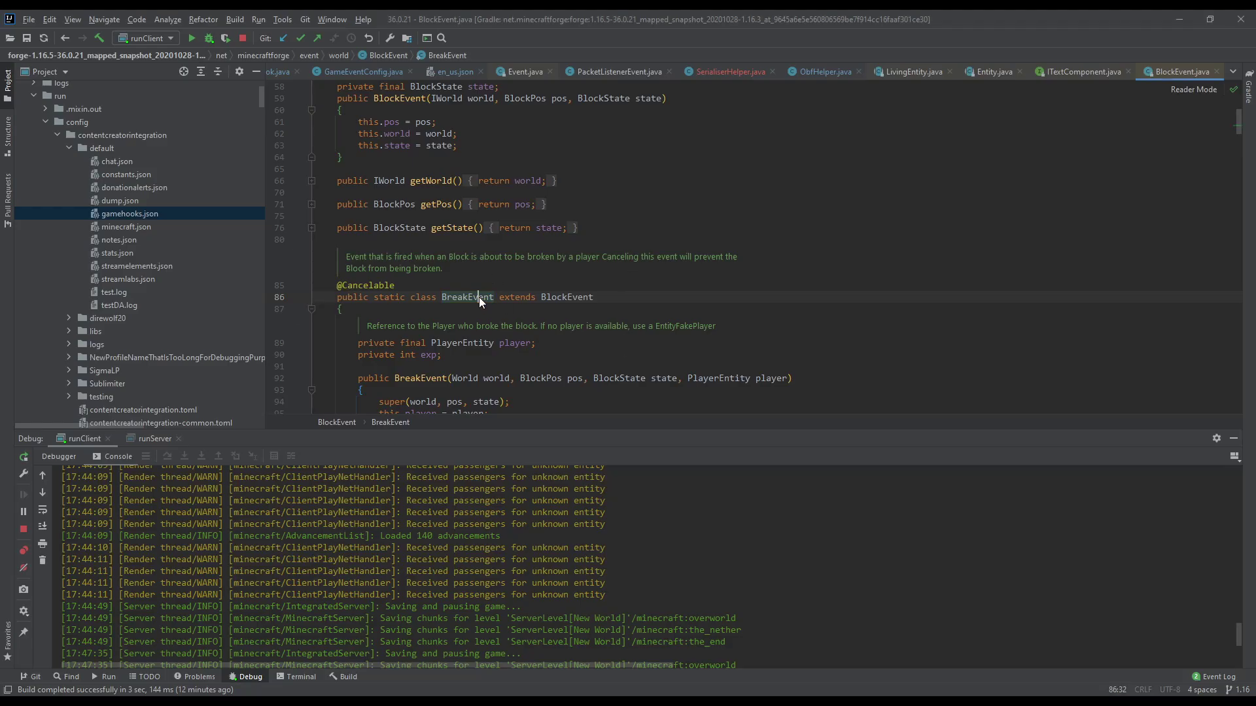
pyautogui.scroll(2, 453, 257)
pyautogui.moveTo(431, 263); pyautogui.dragTo(483, 263)
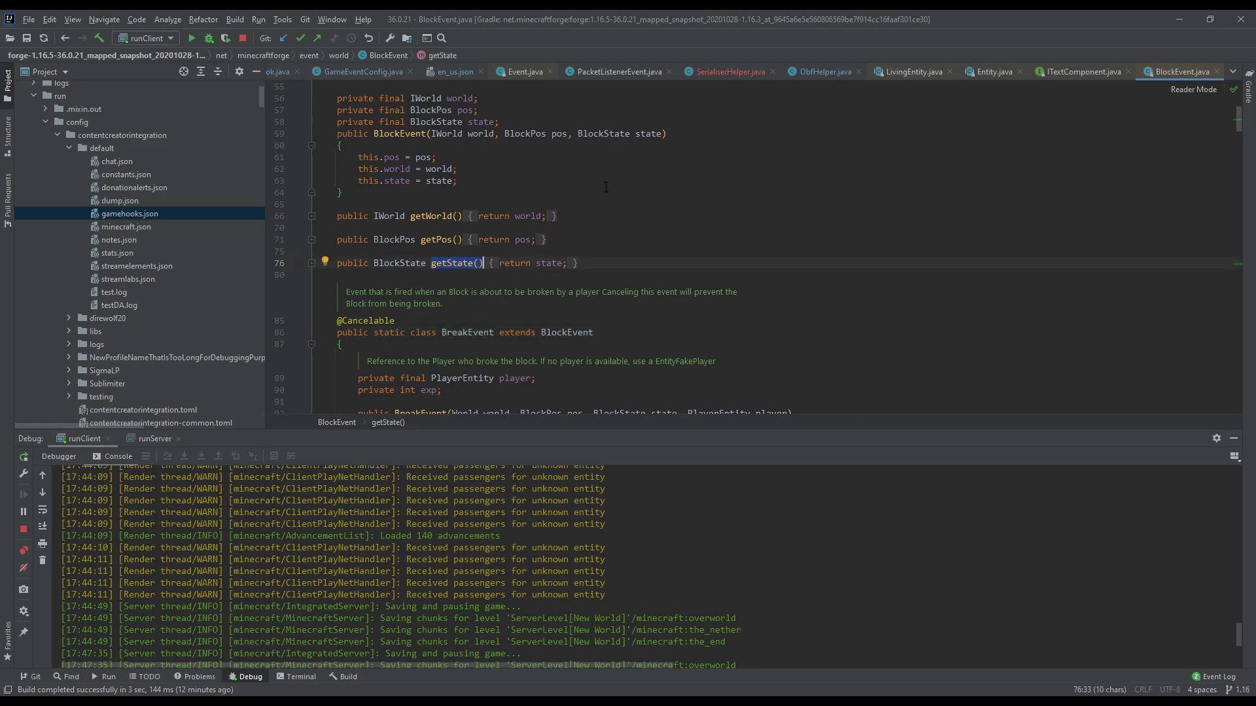
pyautogui.doubleClick(481, 121)
pyautogui.hotkey('ctrl', 'c')
pyautogui.scroll(1, 680, 284)
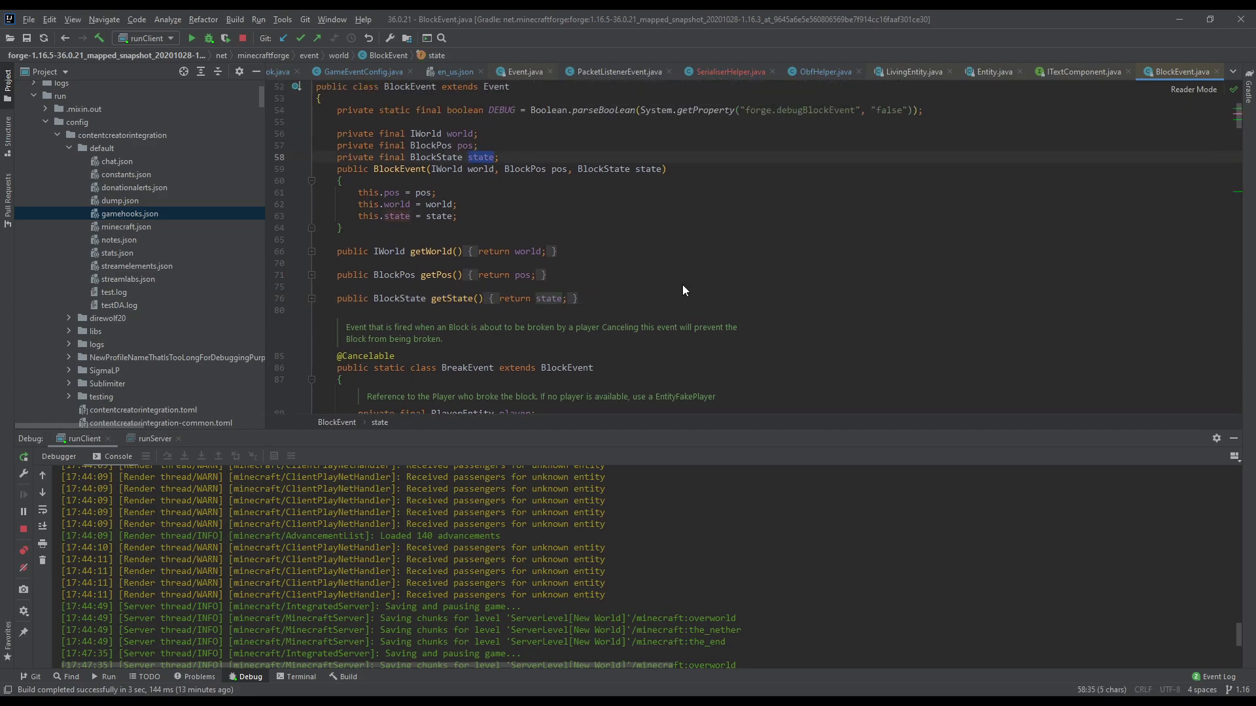
pyautogui.hotkey('alt', 'Tab')
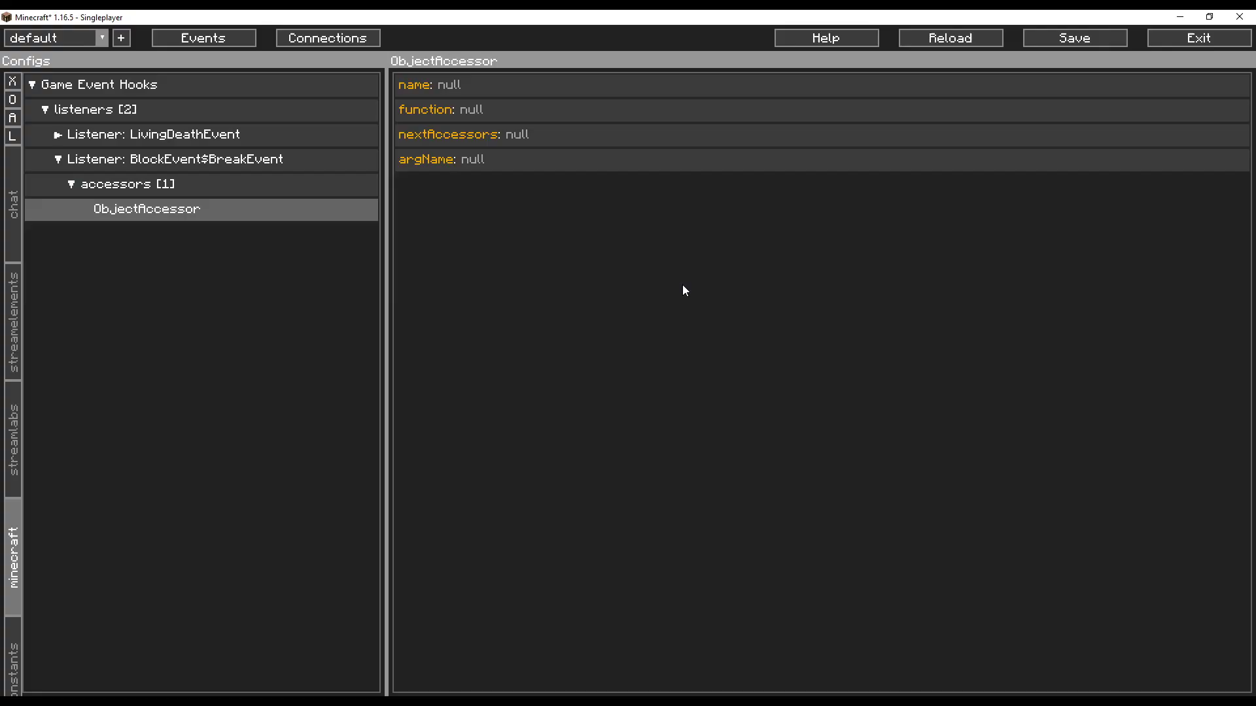
# - Set the accessor's function to state and add one empty nested accessor
pyautogui.click(508, 111)
pyautogui.hotkey('ctrl', 'v')
pyautogui.click(962, 400)
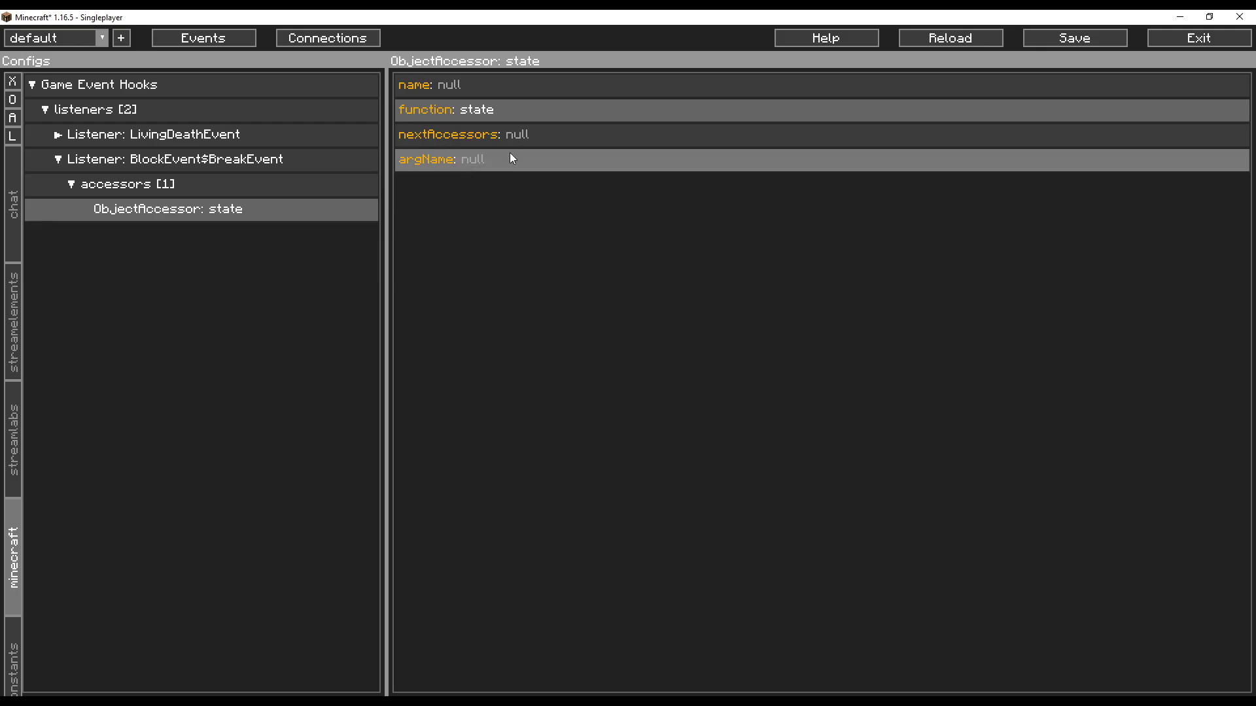
pyautogui.click(528, 138)
pyautogui.click(236, 244)
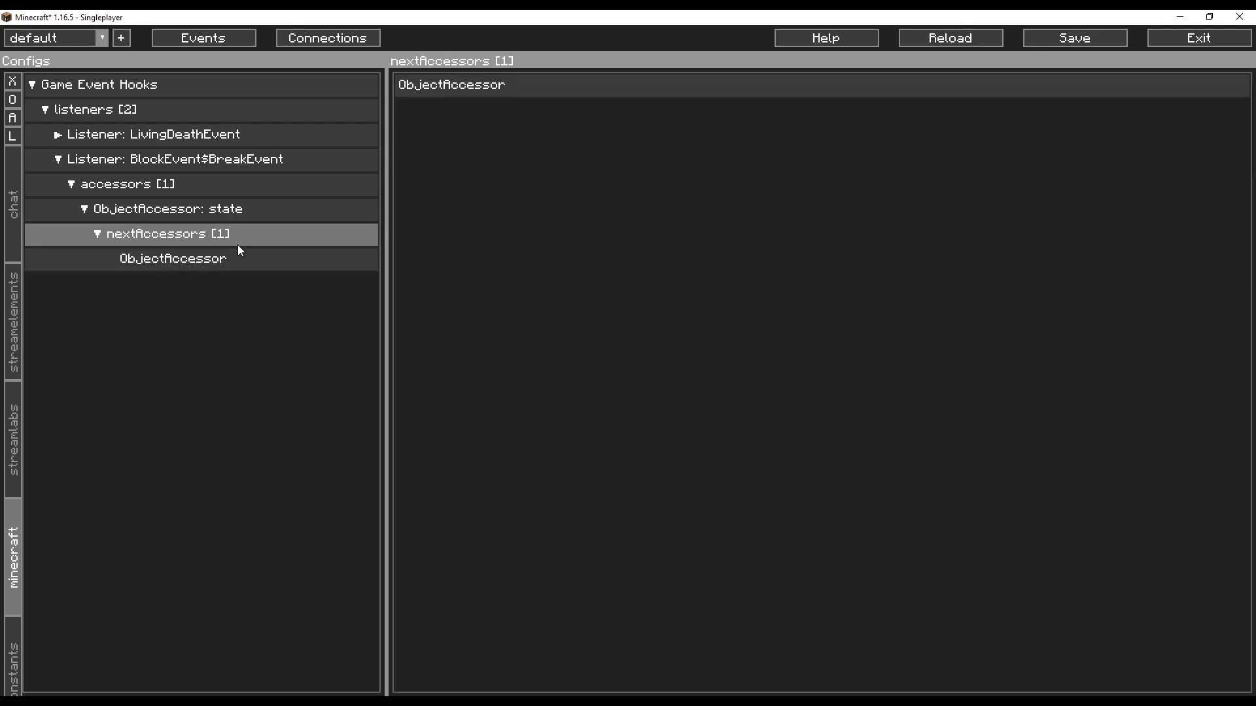
pyautogui.click(315, 258)
pyautogui.hotkey('alt', 'Tab')
# - Look up BlockState's getBlock() method and set the nested accessor's function to getBlock()
pyautogui.keyDown('ctrl'); pyautogui.click(438, 162); pyautogui.keyUp('ctrl')
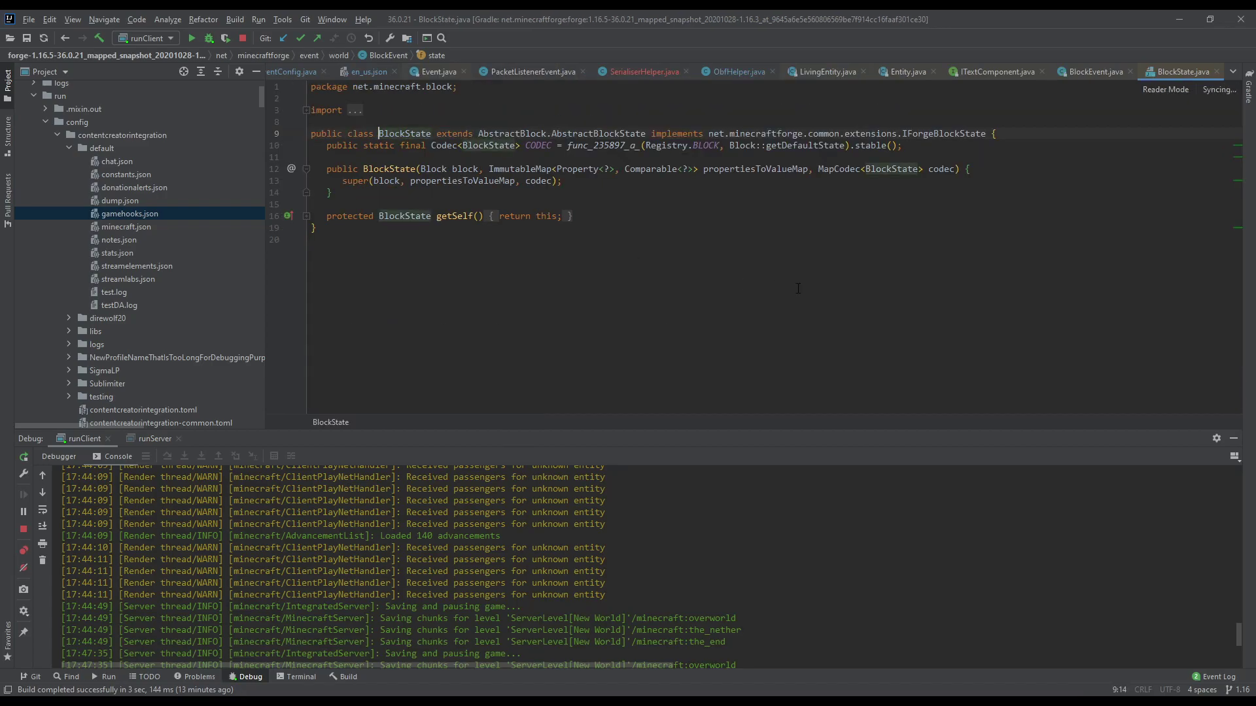
pyautogui.hotkey('ctrl', 'F12')
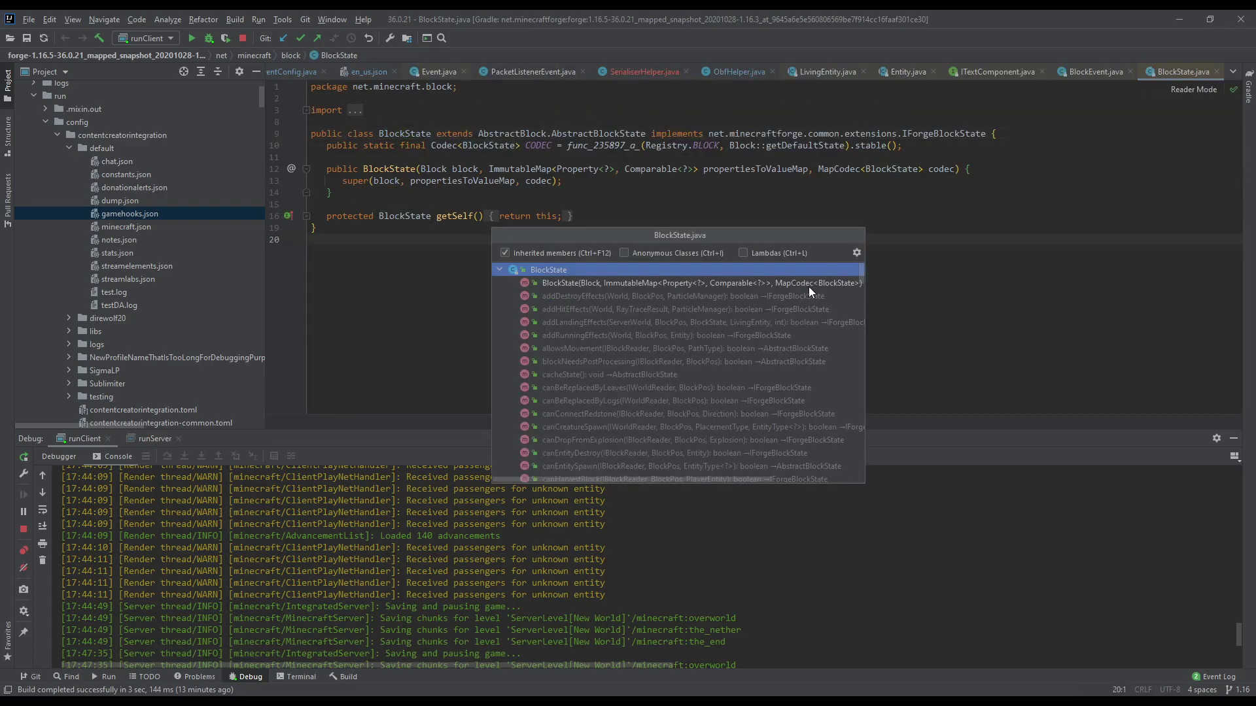
pyautogui.write('getblock')
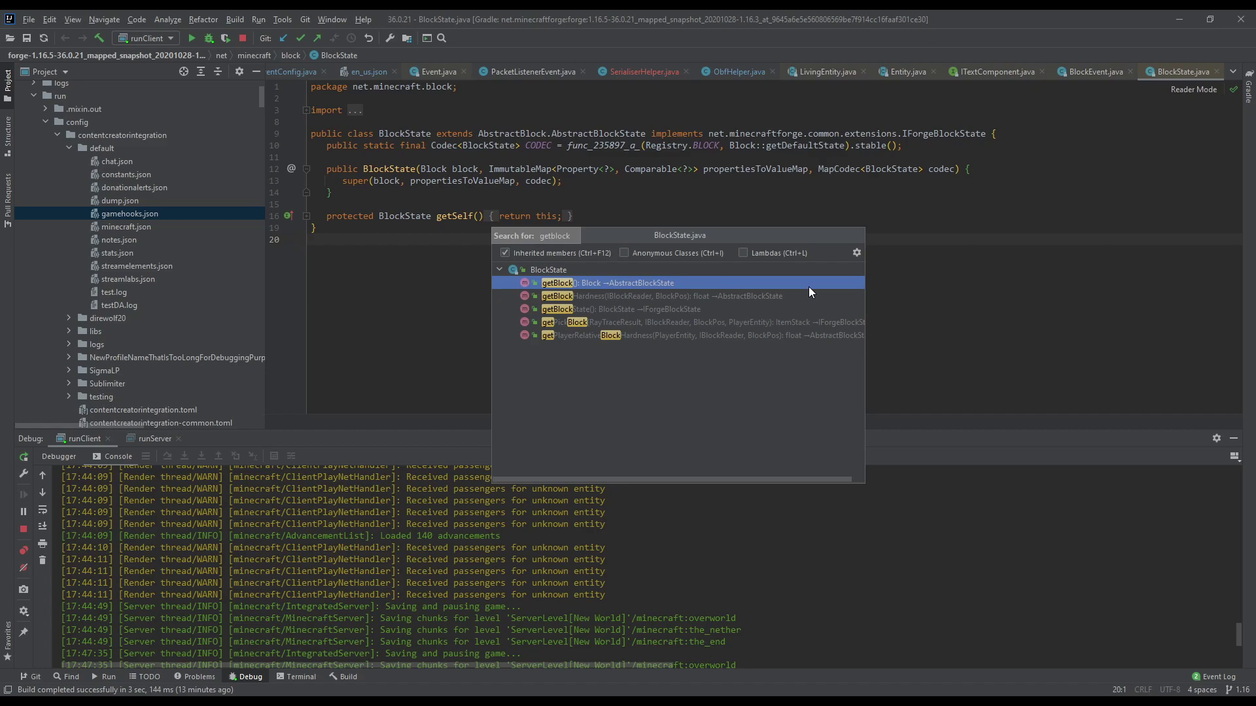
pyautogui.press('Return')
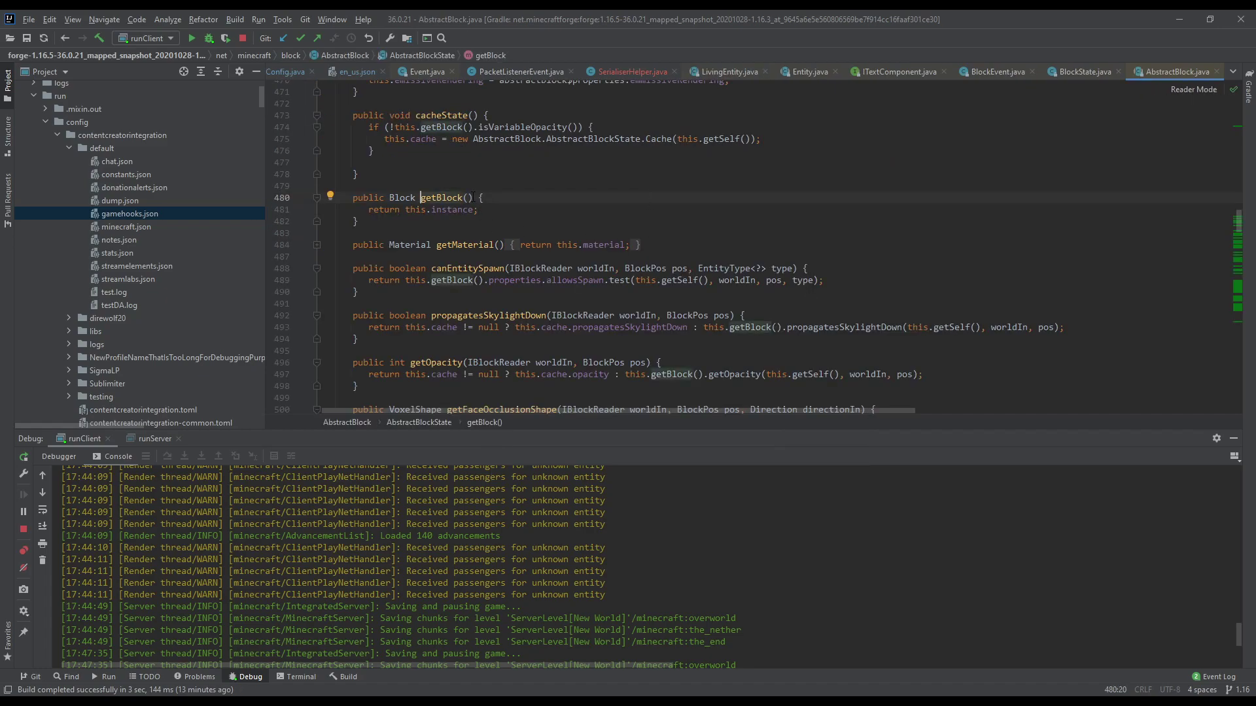
pyautogui.hotkey('ctrl', 'w')
pyautogui.hotkey('ctrl', 'c')
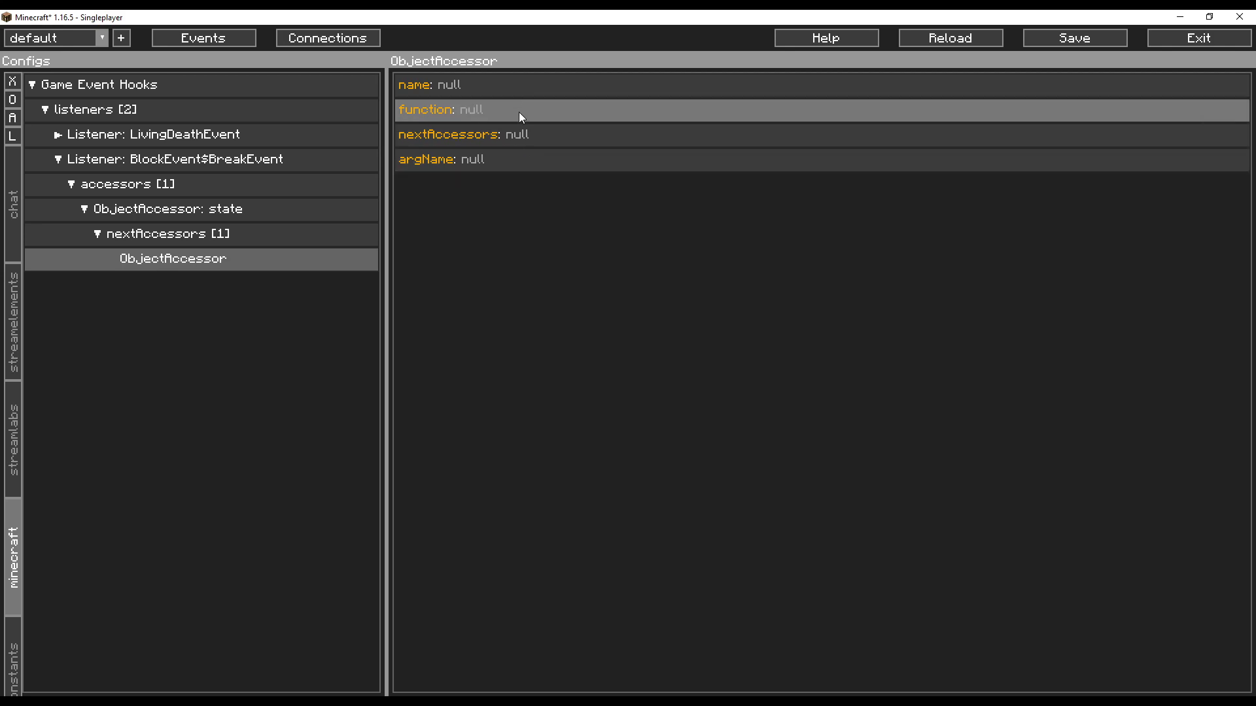
pyautogui.click(520, 116)
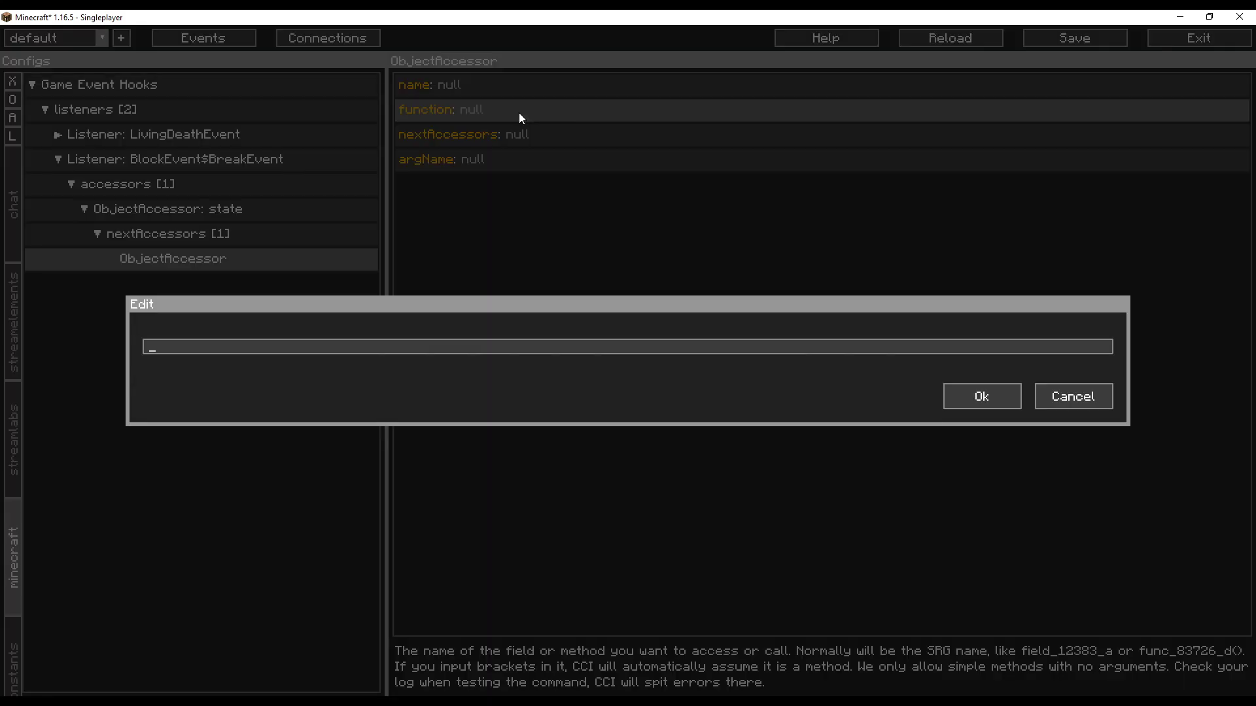
pyautogui.hotkey('ctrl', 'v')
pyautogui.click(947, 398)
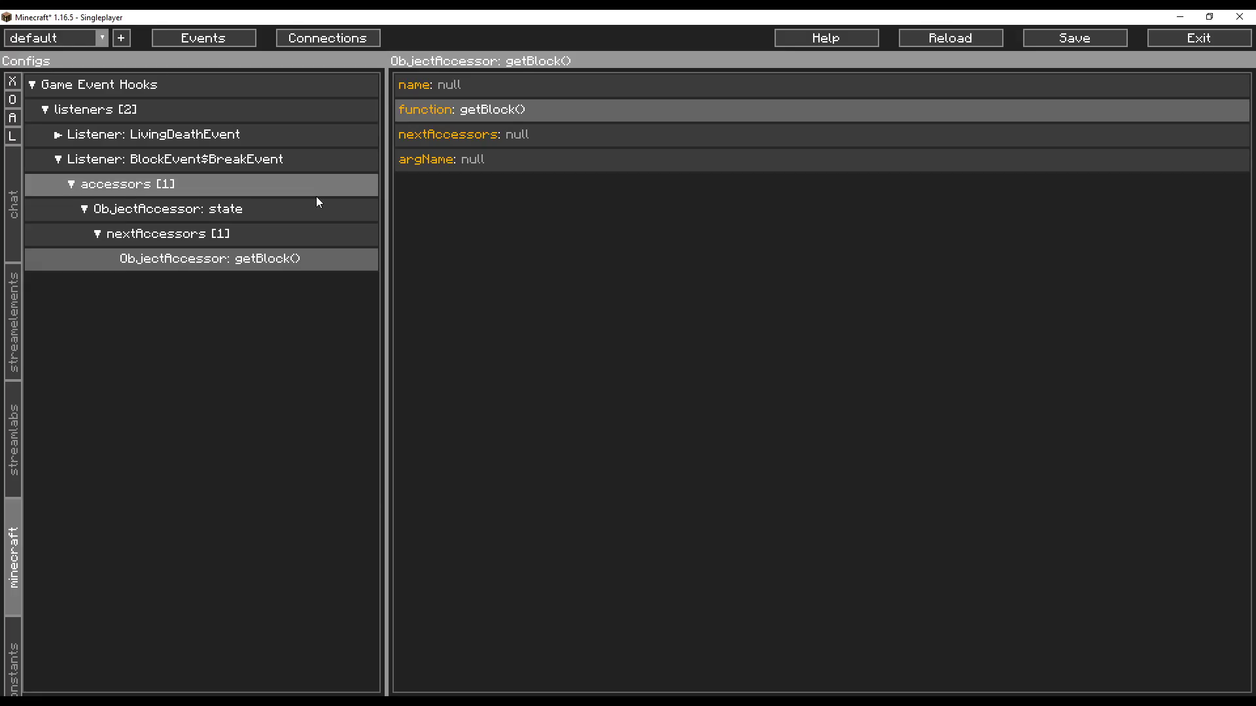
pyautogui.hotkey('alt', 'Tab')
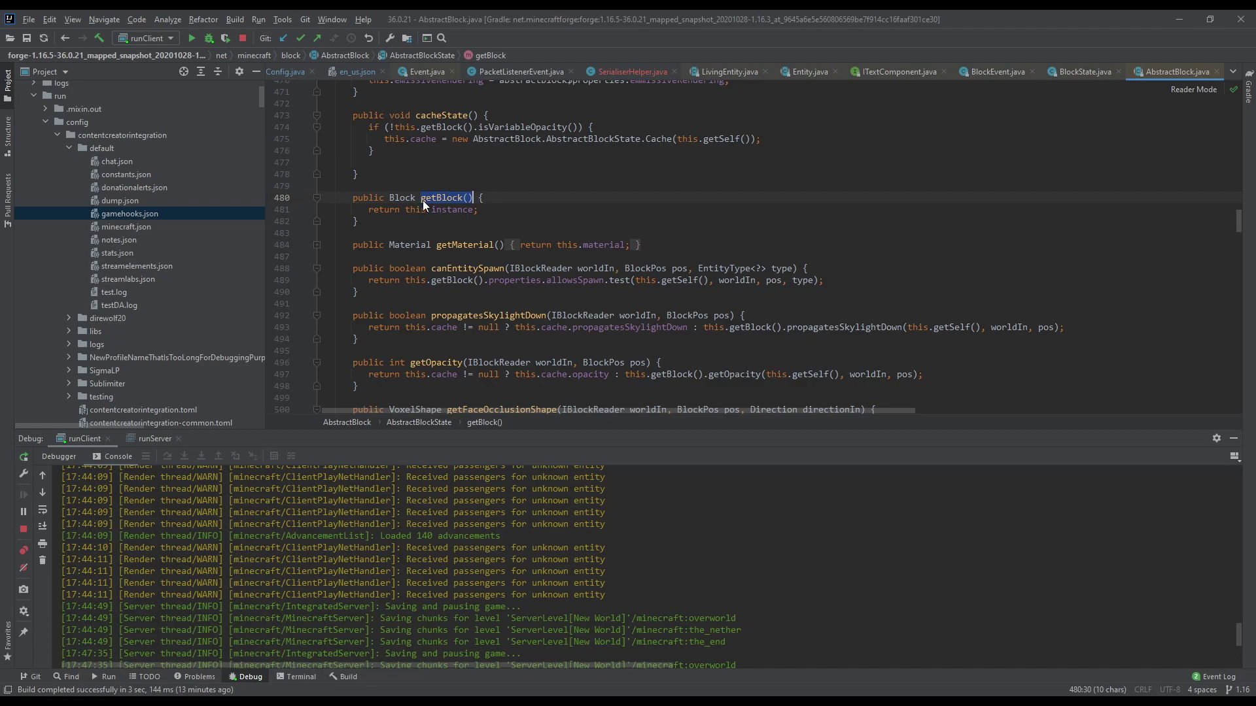
# - Find Block's getRegistryName() method in ForgeRegistryEntry.java and copy its name
pyautogui.hotkey('ctrl', 'b')
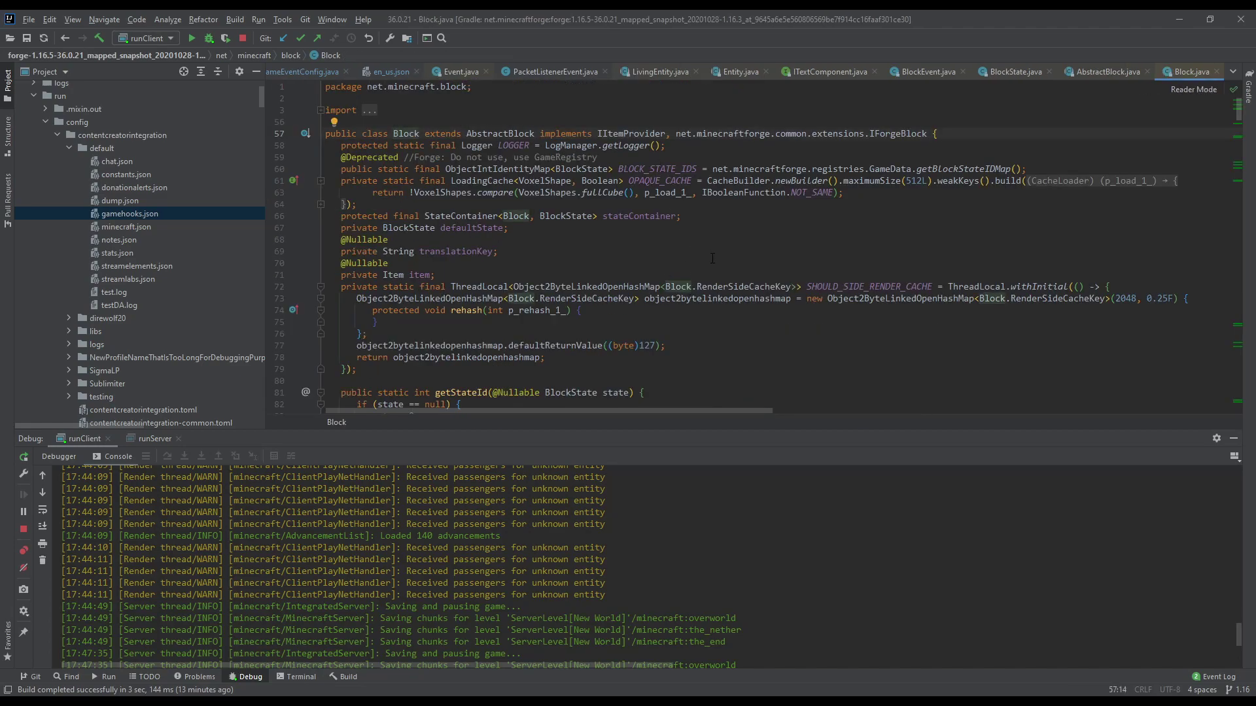
pyautogui.hotkey('ctrl', 'F12')
pyautogui.write('getres')
pyautogui.hotkey('ctrl', 'i')
pyautogui.hotkey('ctrl', 'l')
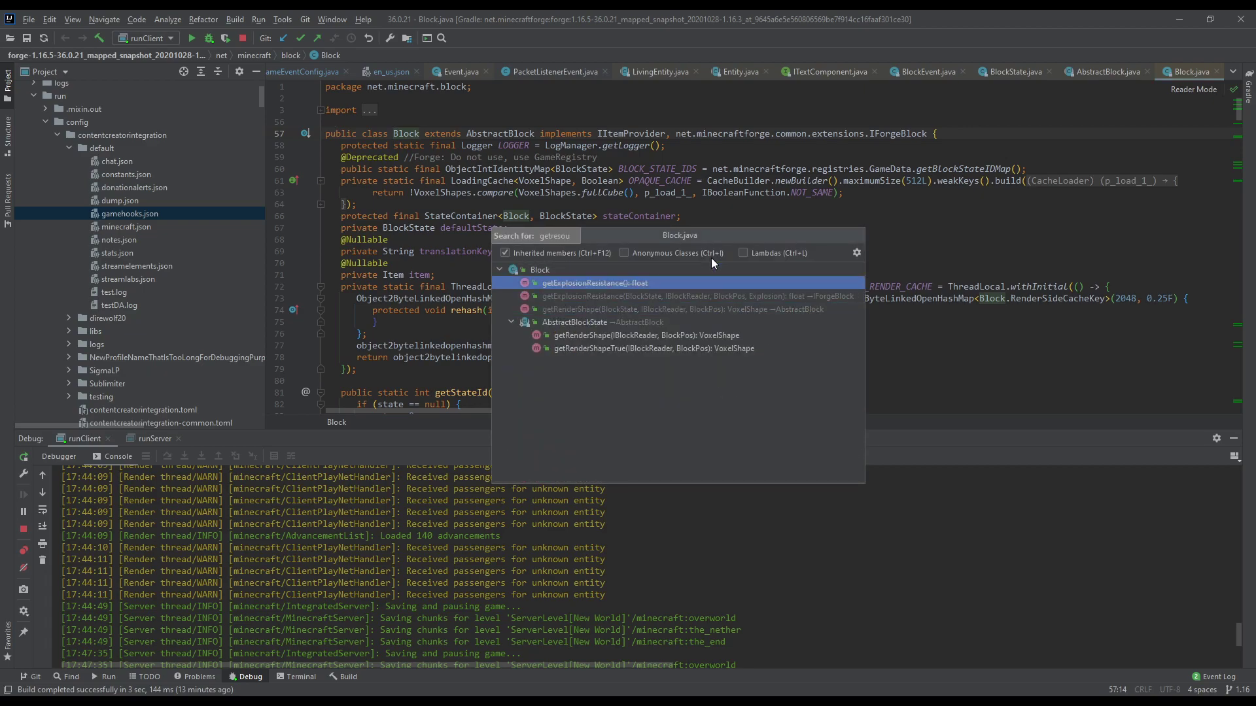
pyautogui.write('o')
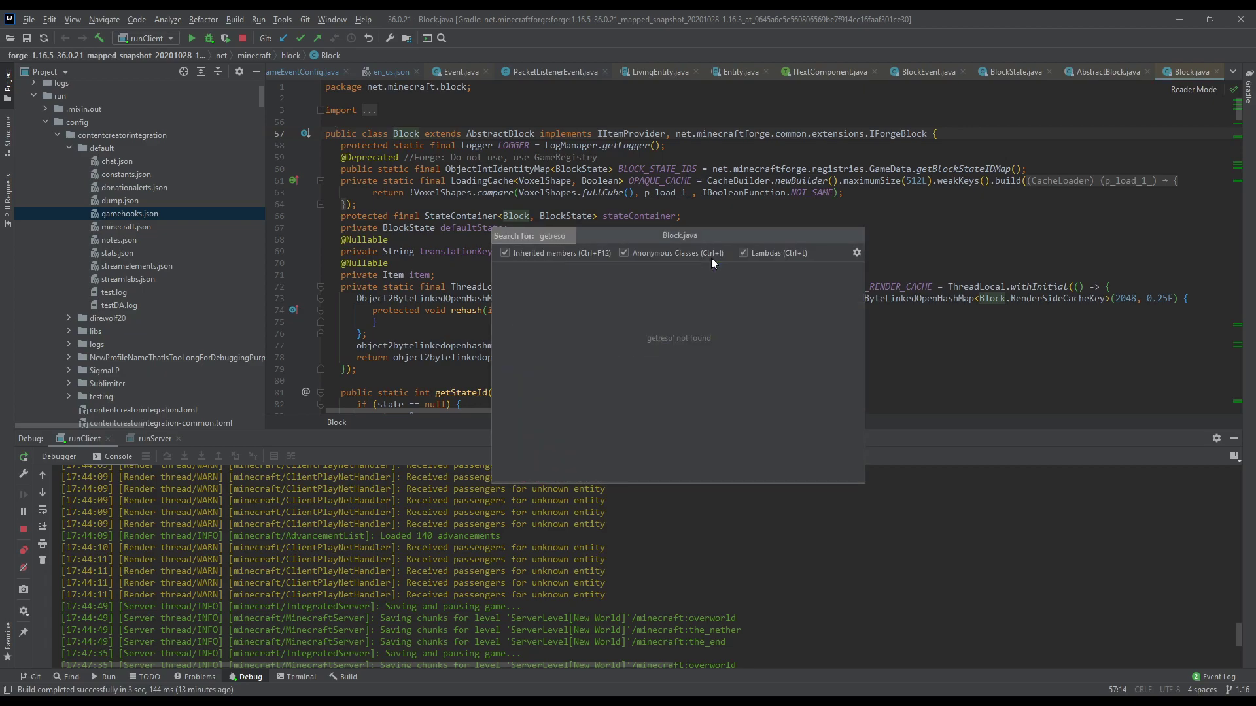
pyautogui.press('BackSpace')
pyautogui.press('BackSpace')
pyautogui.press('BackSpace')
pyautogui.hotkey('ctrl', 'i')
pyautogui.hotkey('ctrl', 'l')
pyautogui.write('e')
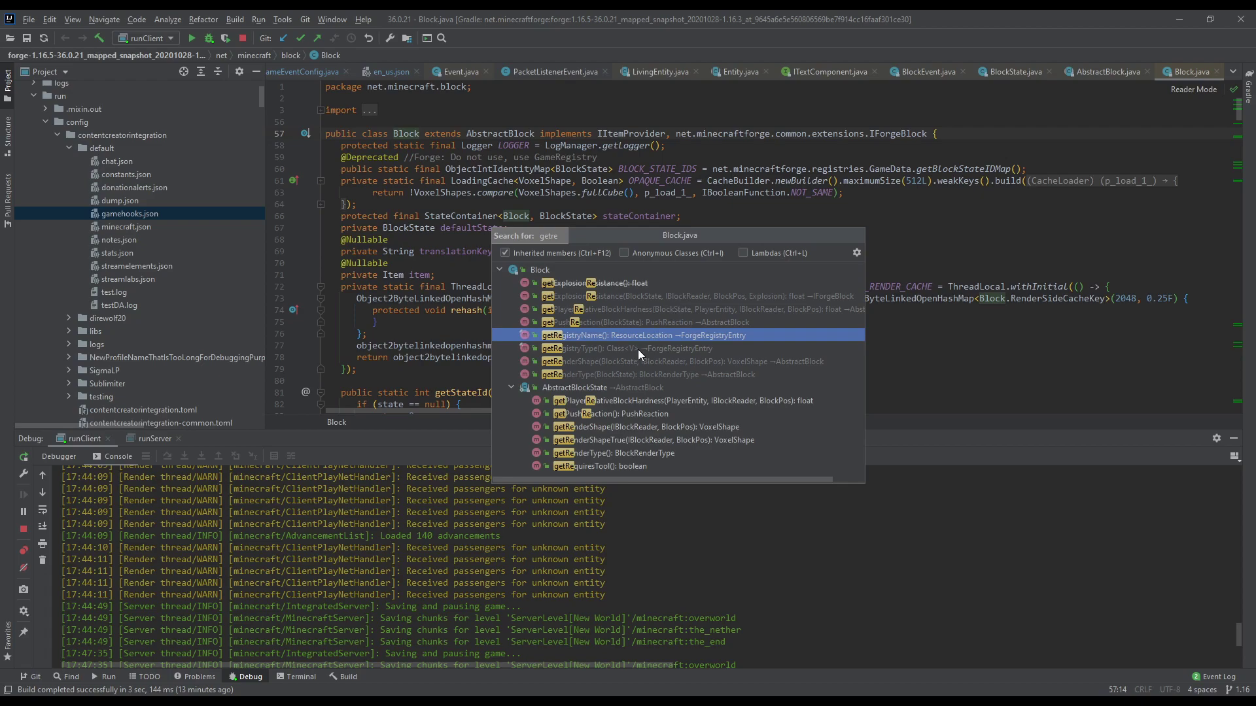
pyautogui.click(662, 336)
pyautogui.keyDown('shift'); pyautogui.click(608, 201); pyautogui.keyUp('shift')
pyautogui.hotkey('ctrl', 'c')
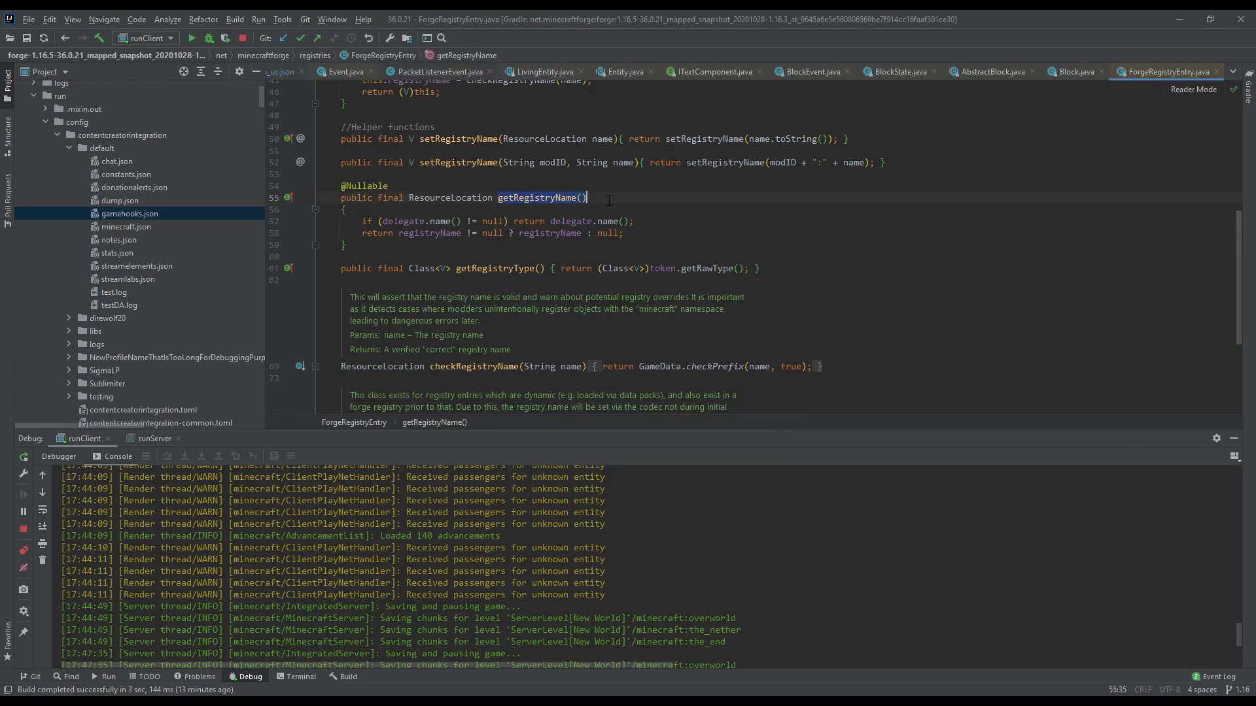
pyautogui.hotkey('alt', 'Tab')
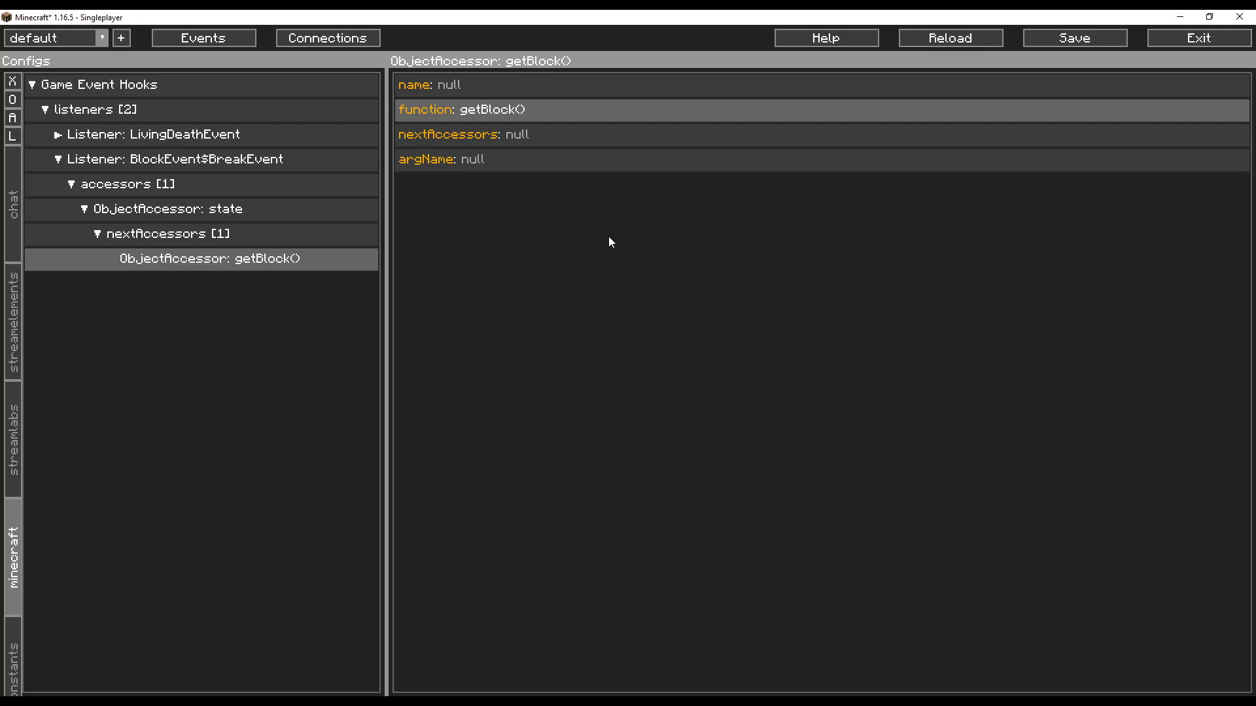
# - Add a nested accessor after getBlock() with function getRegistryName()
pyautogui.click(561, 139)
pyautogui.click(262, 284)
pyautogui.click(278, 309)
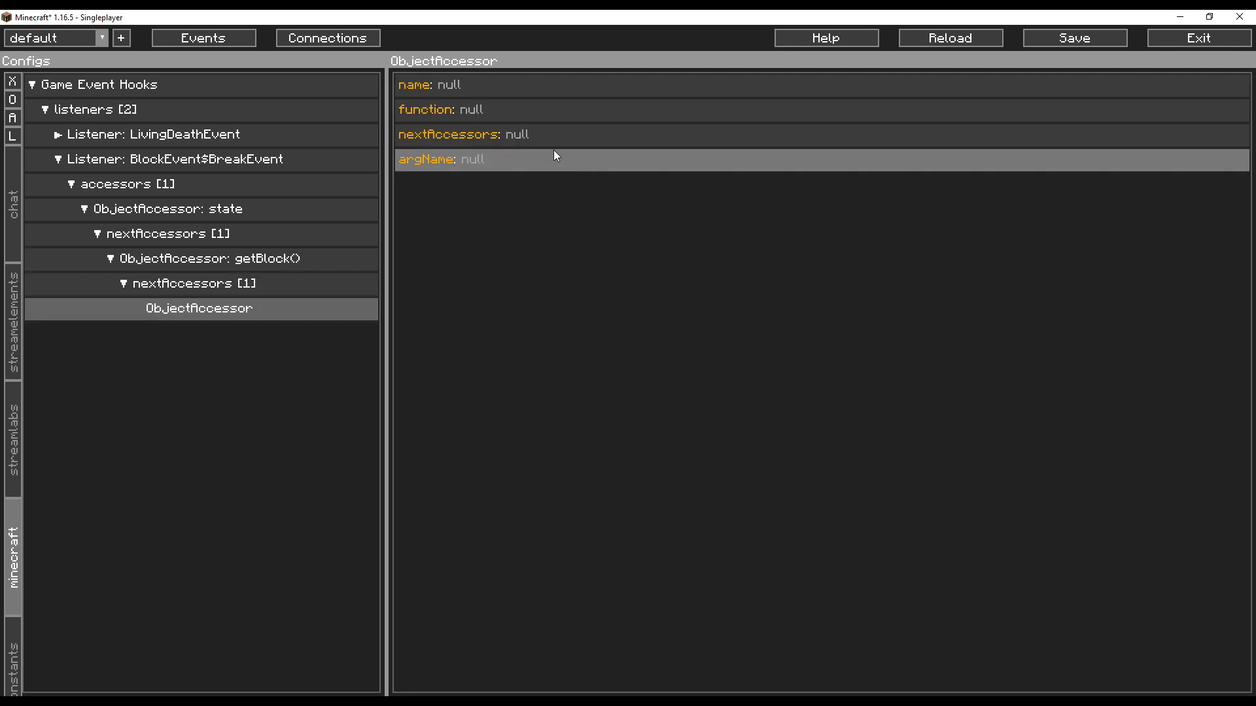
pyautogui.click(567, 113)
pyautogui.hotkey('ctrl', 'v')
pyautogui.click(949, 400)
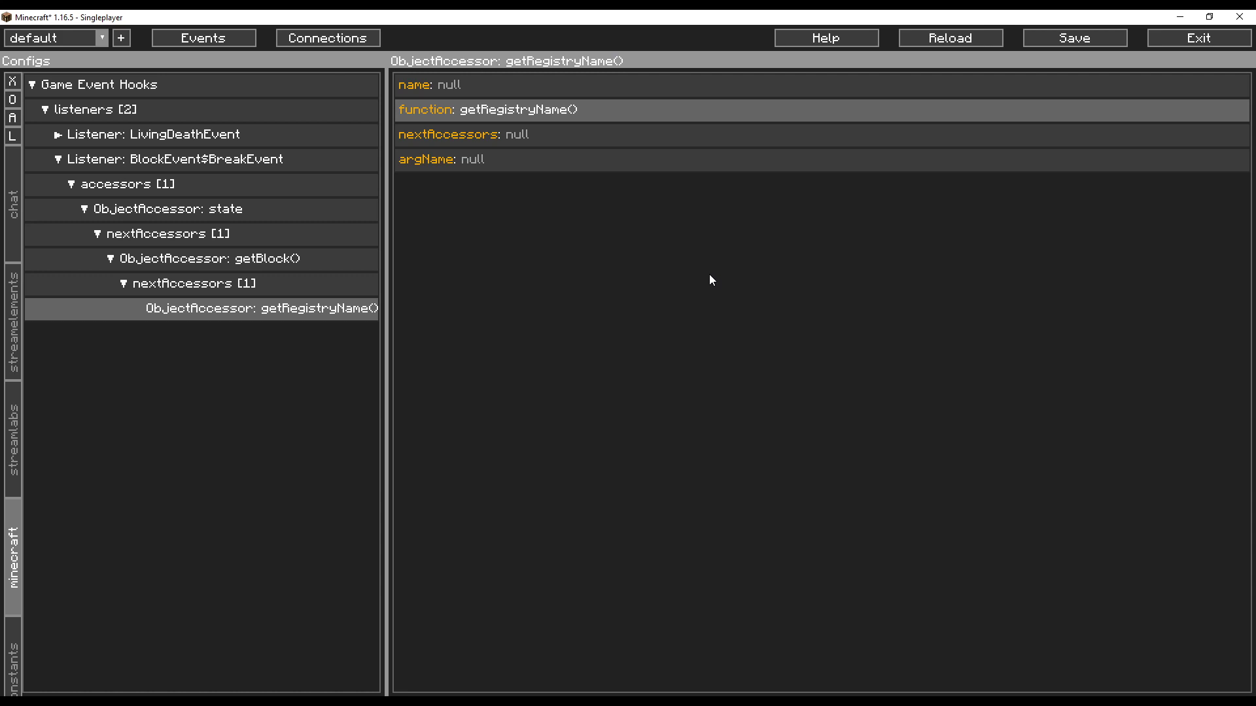
# - Chain a toString() accessor after it and set its argName to blockName
pyautogui.click(602, 139)
pyautogui.click(257, 340)
pyautogui.click(272, 359)
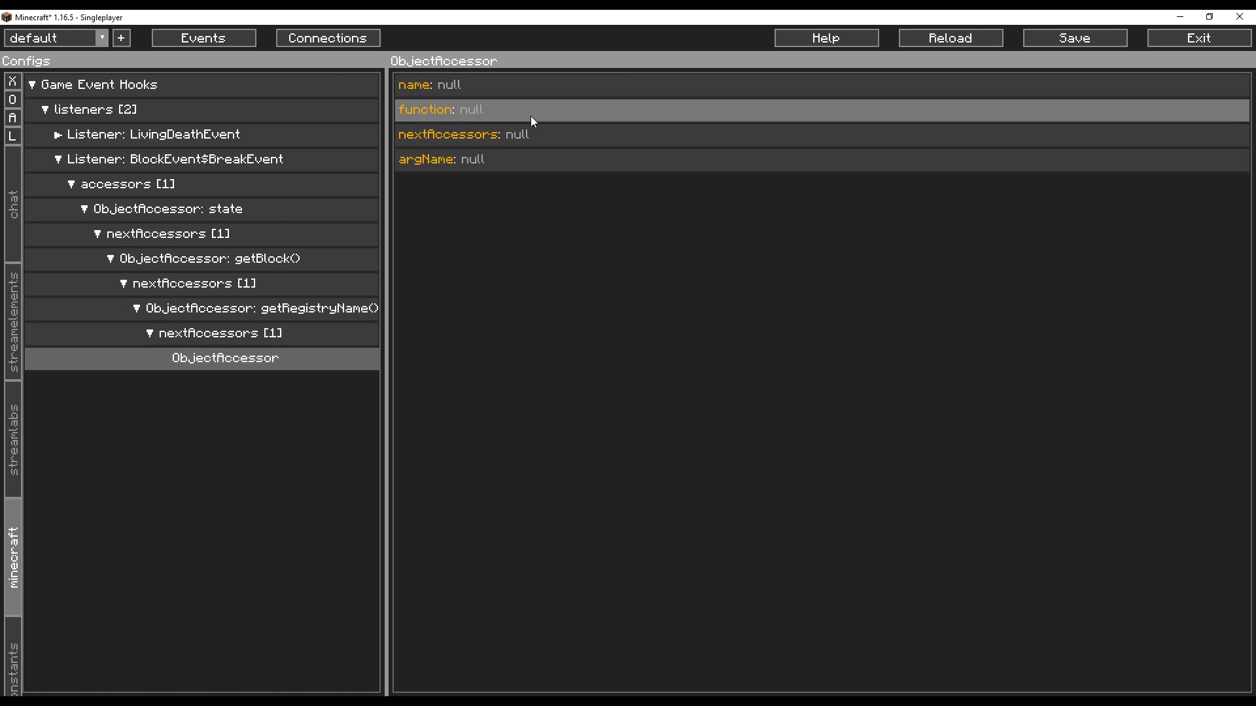
pyautogui.click(531, 115)
pyautogui.write('toString()')
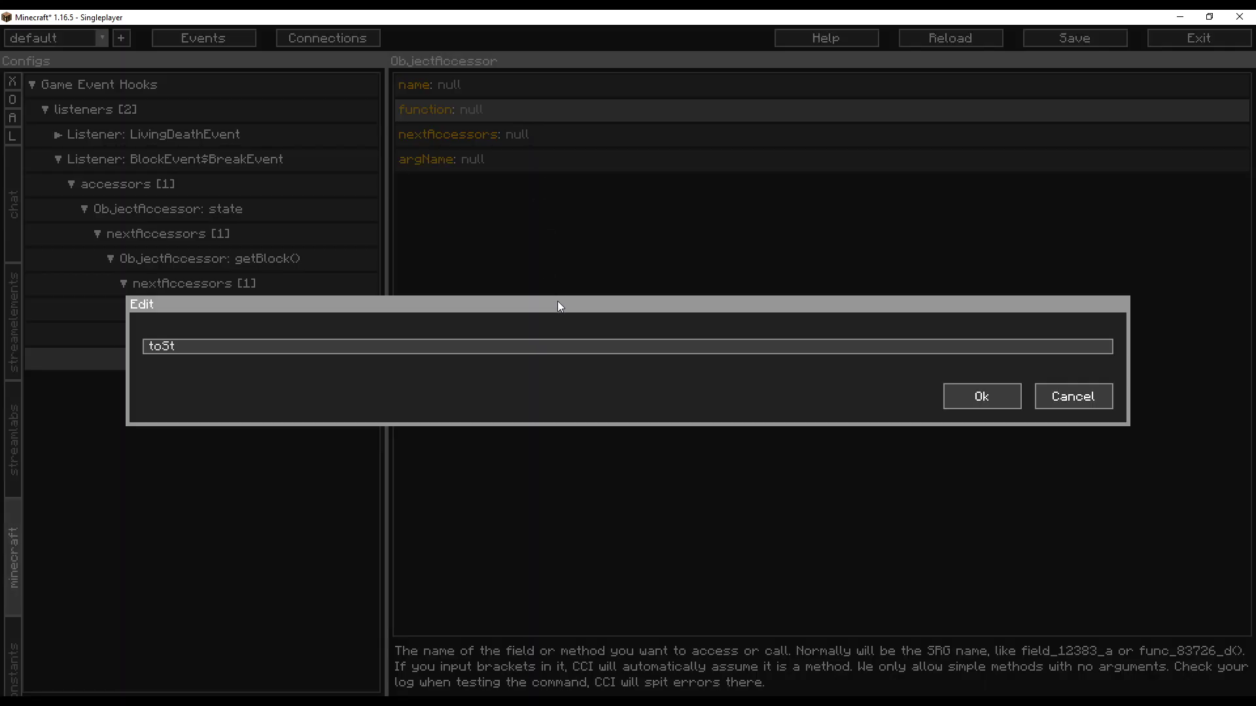
pyautogui.click(998, 402)
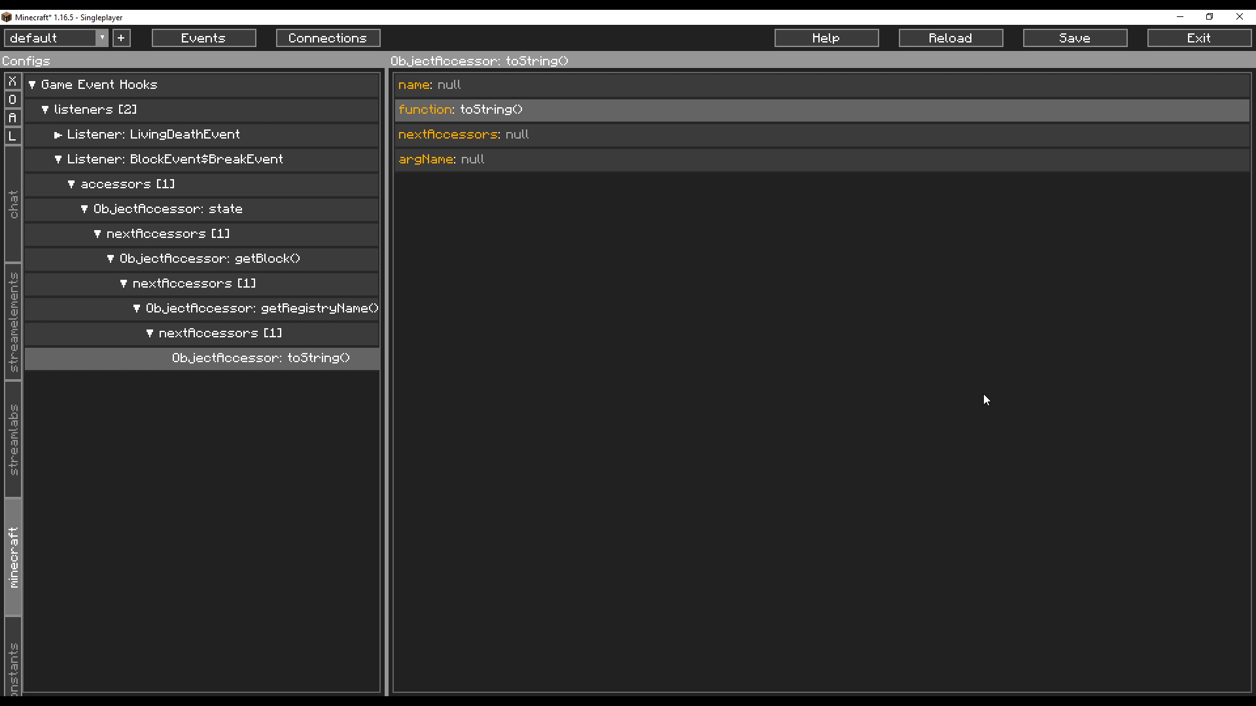
pyautogui.click(511, 165)
pyautogui.write('blockName')
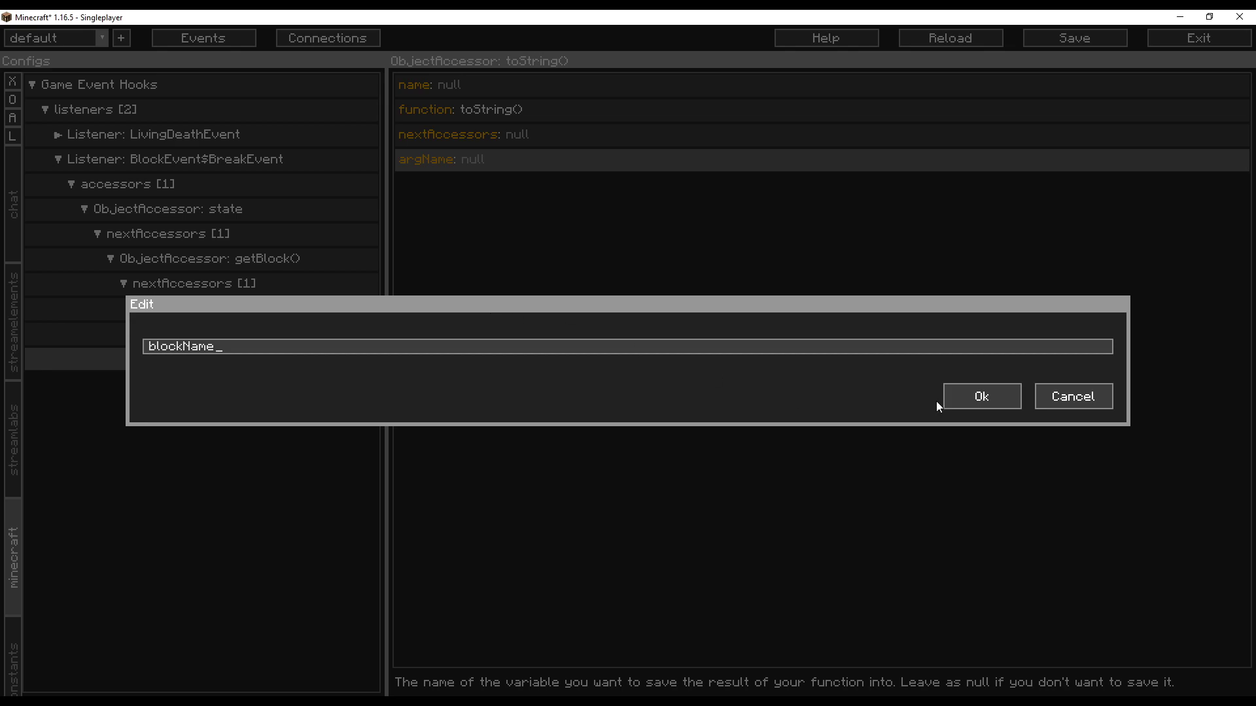
pyautogui.click(961, 398)
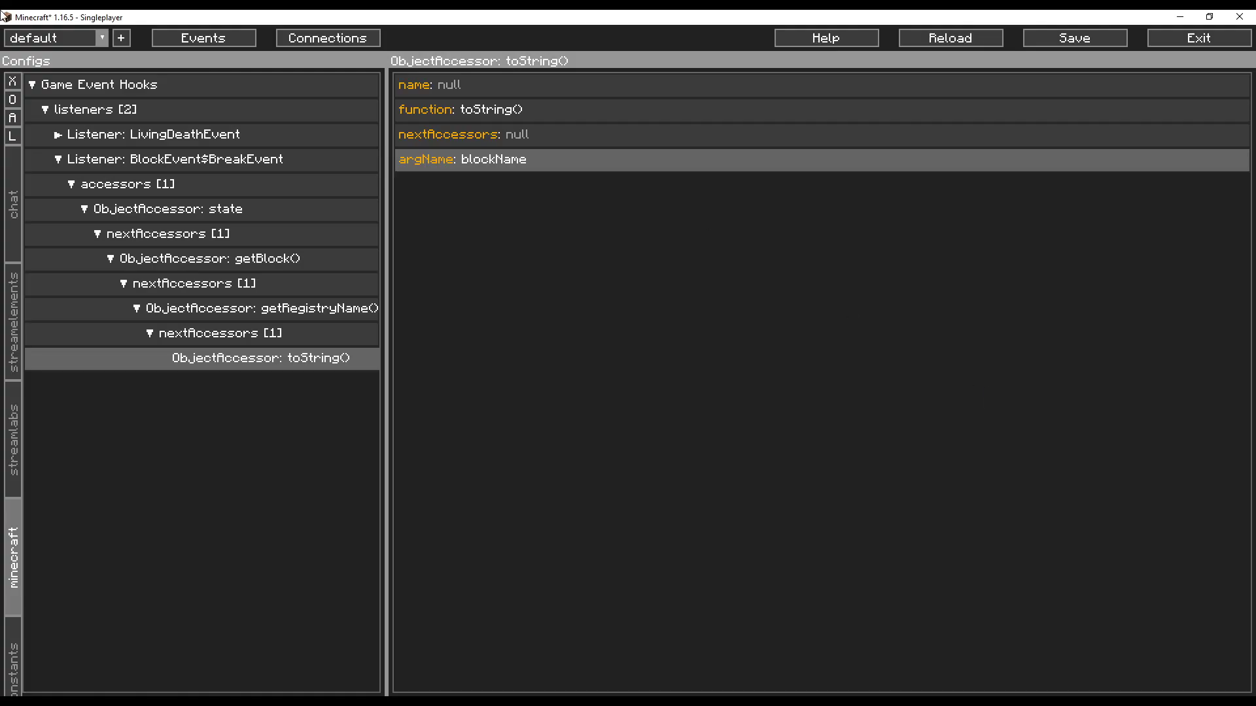
# - Create an Event for the BreakEvent listener and add a VariableCondition to it
pyautogui.click(206, 160)
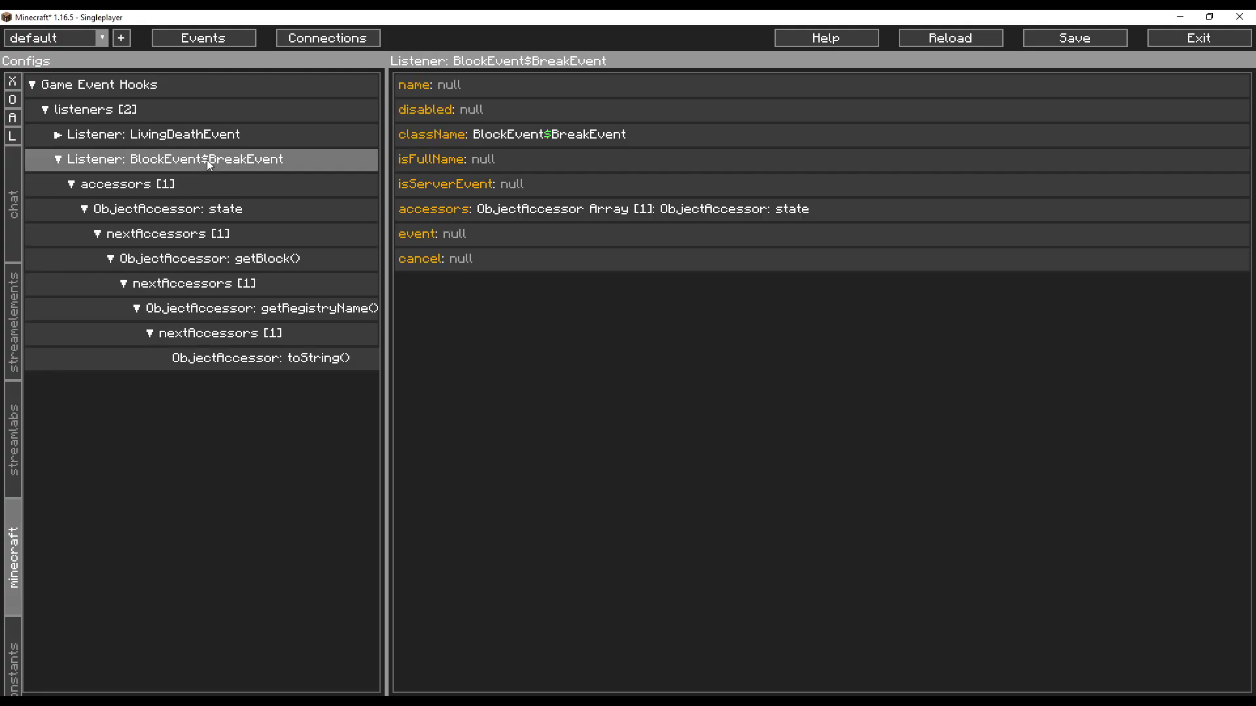
pyautogui.click(500, 237)
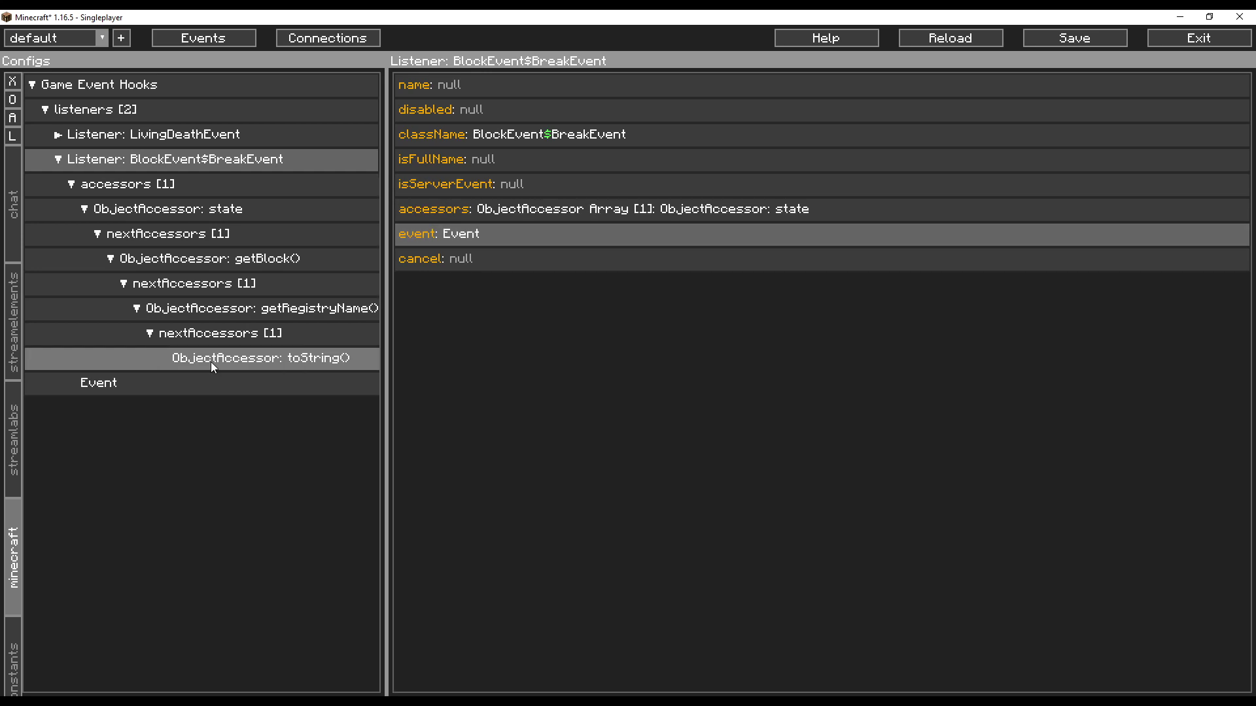
pyautogui.click(166, 385)
pyautogui.click(570, 159)
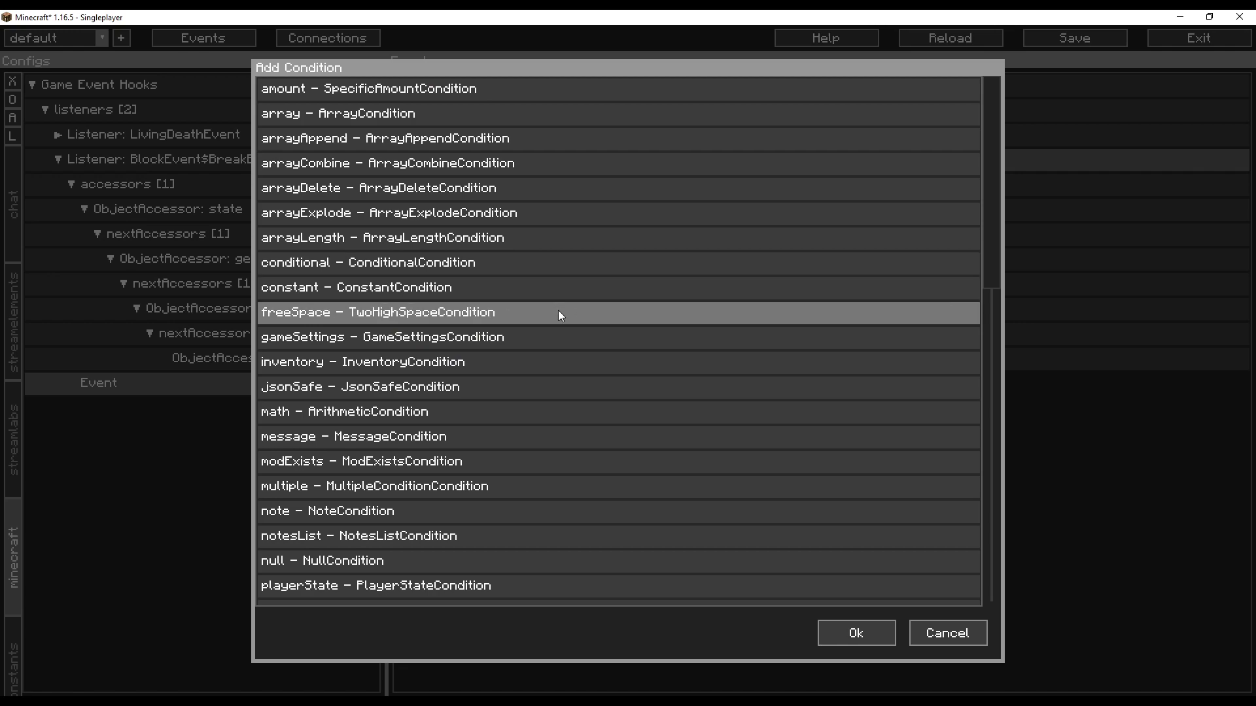
pyautogui.scroll(-10, 510, 405)
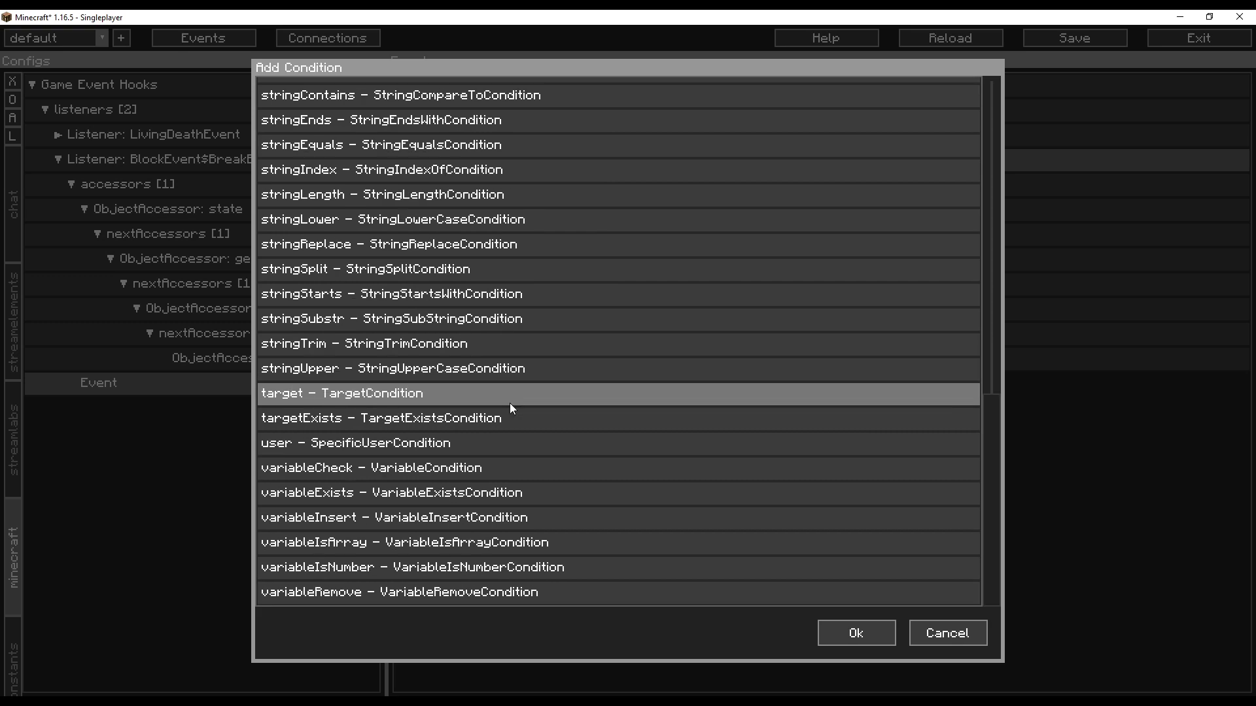
pyautogui.doubleClick(461, 467)
pyautogui.click(163, 406)
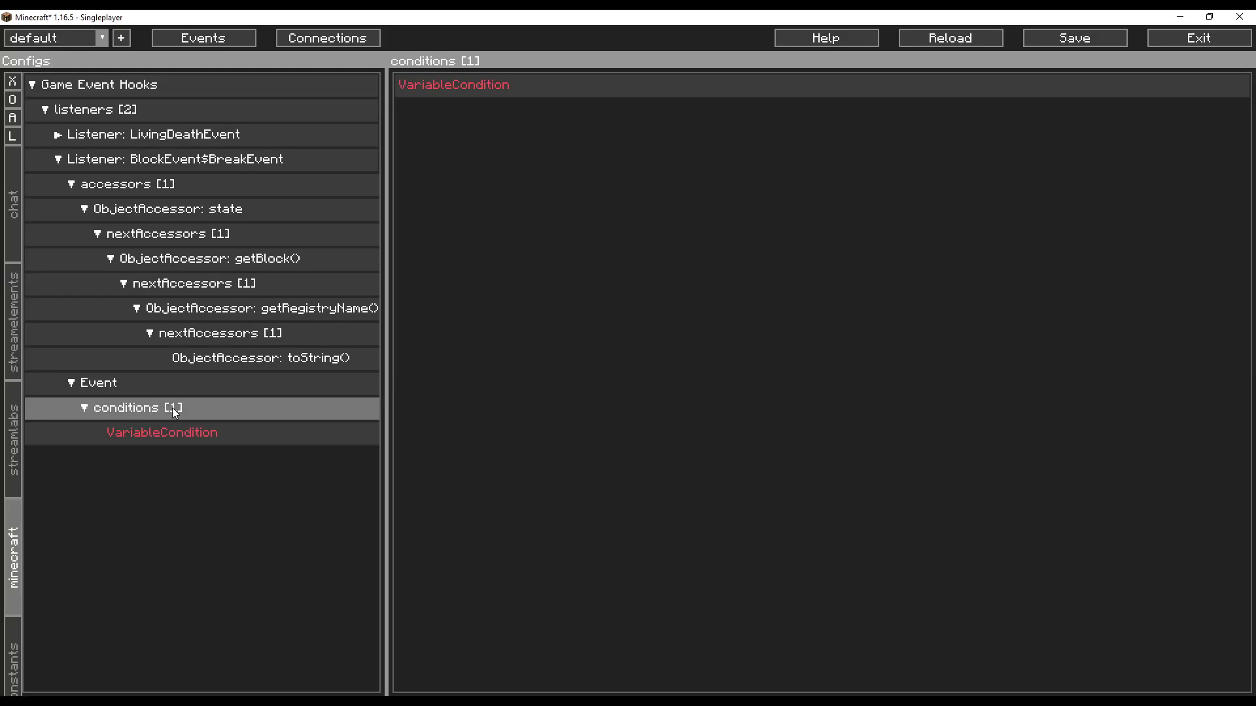
pyautogui.click(241, 432)
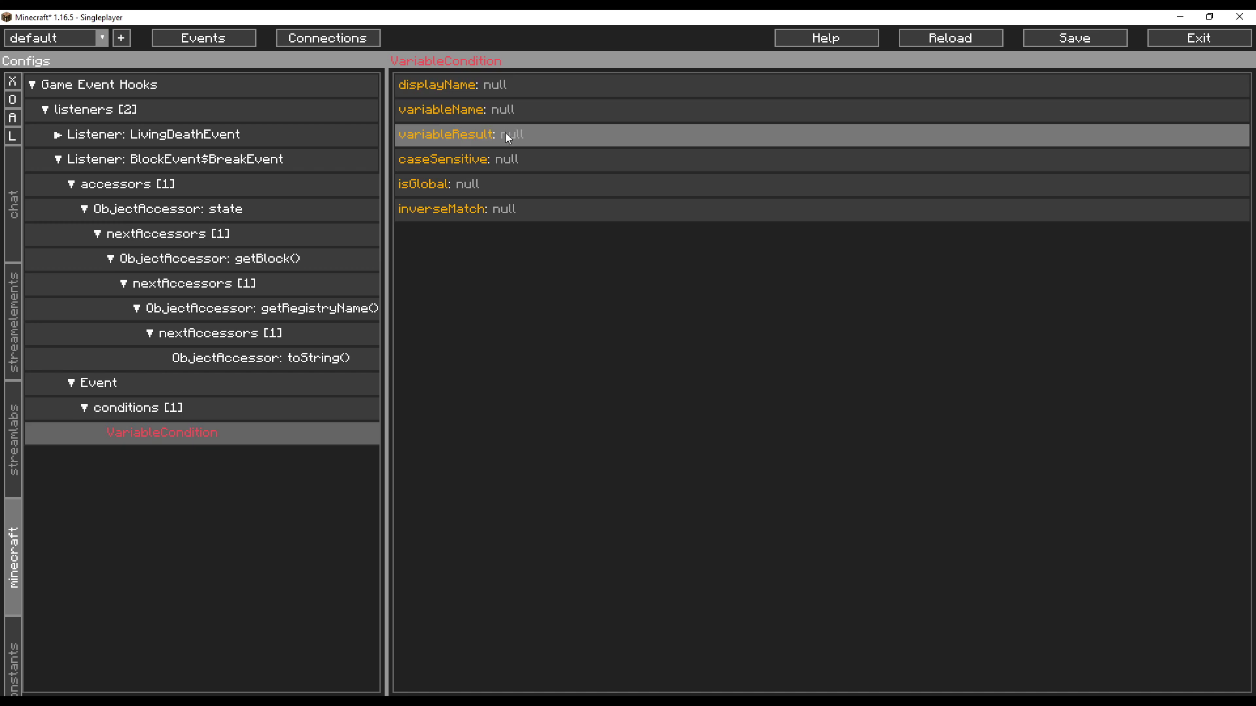
# - Set the condition's variableName to blockName and variableResult to minecraft:diamond_ore
pyautogui.click(268, 359)
pyautogui.click(497, 161)
pyautogui.hotkey('ctrl', 'c')
pyautogui.click(205, 433)
pyautogui.hotkey('ctrl', 'v')
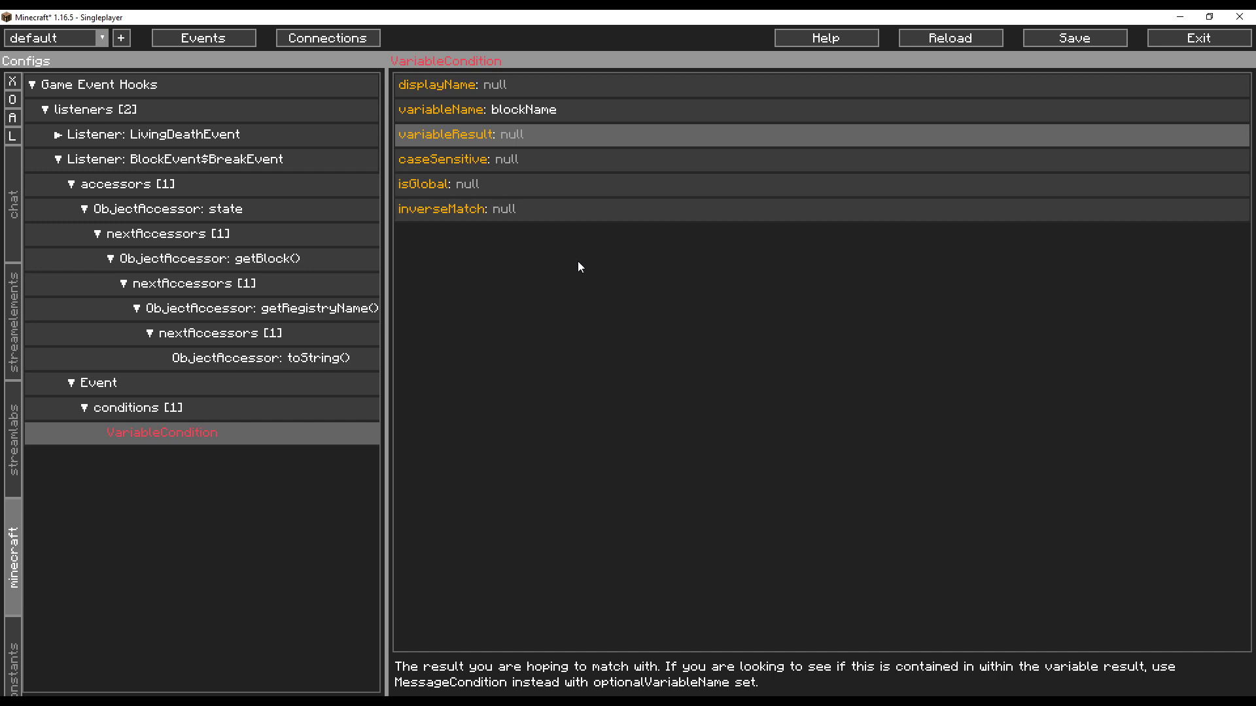
pyautogui.press('Return')
pyautogui.write('minecraft:diamond_ore')
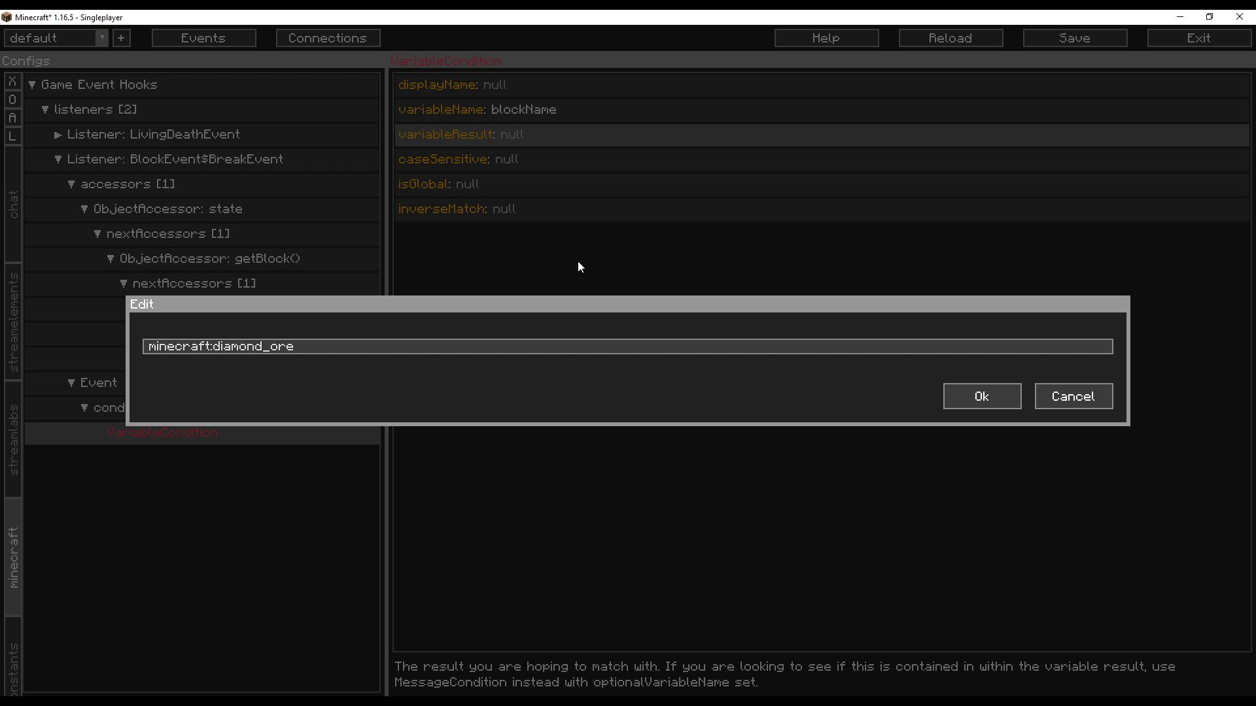
pyautogui.click(981, 398)
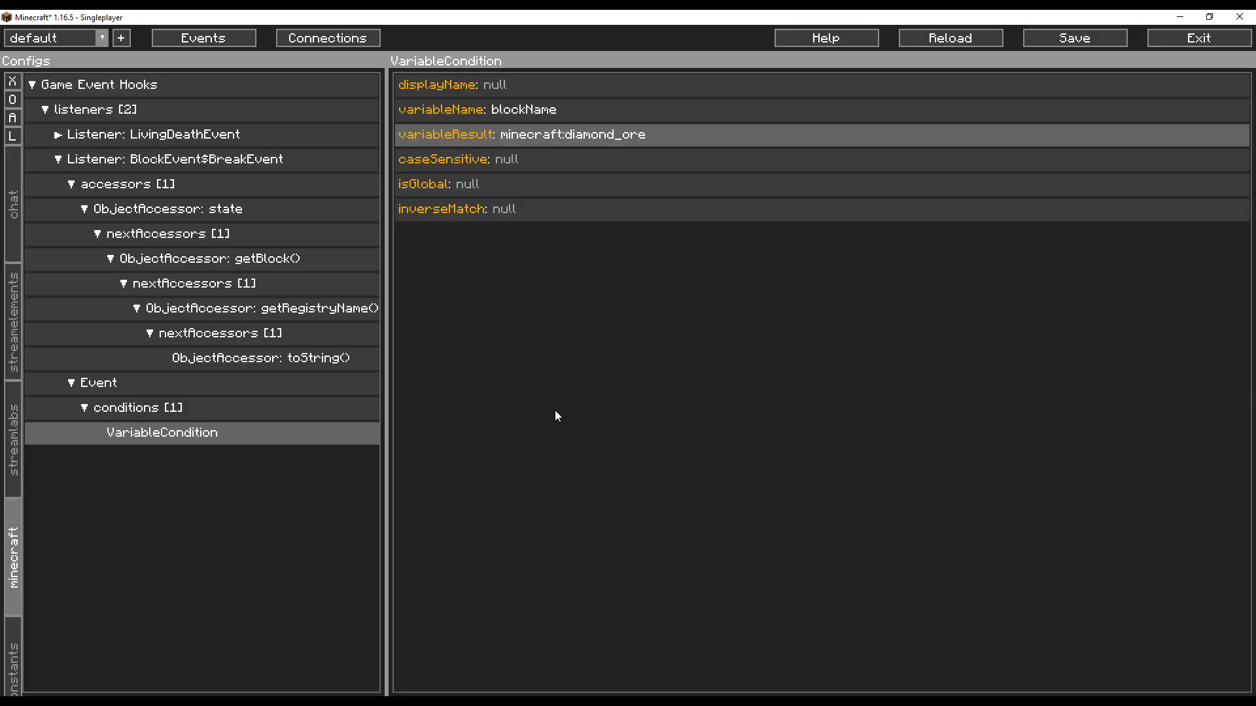
# - Add a NarratorOutcome with the message 'Diamonds!', then save and apply the config
pyautogui.click(213, 386)
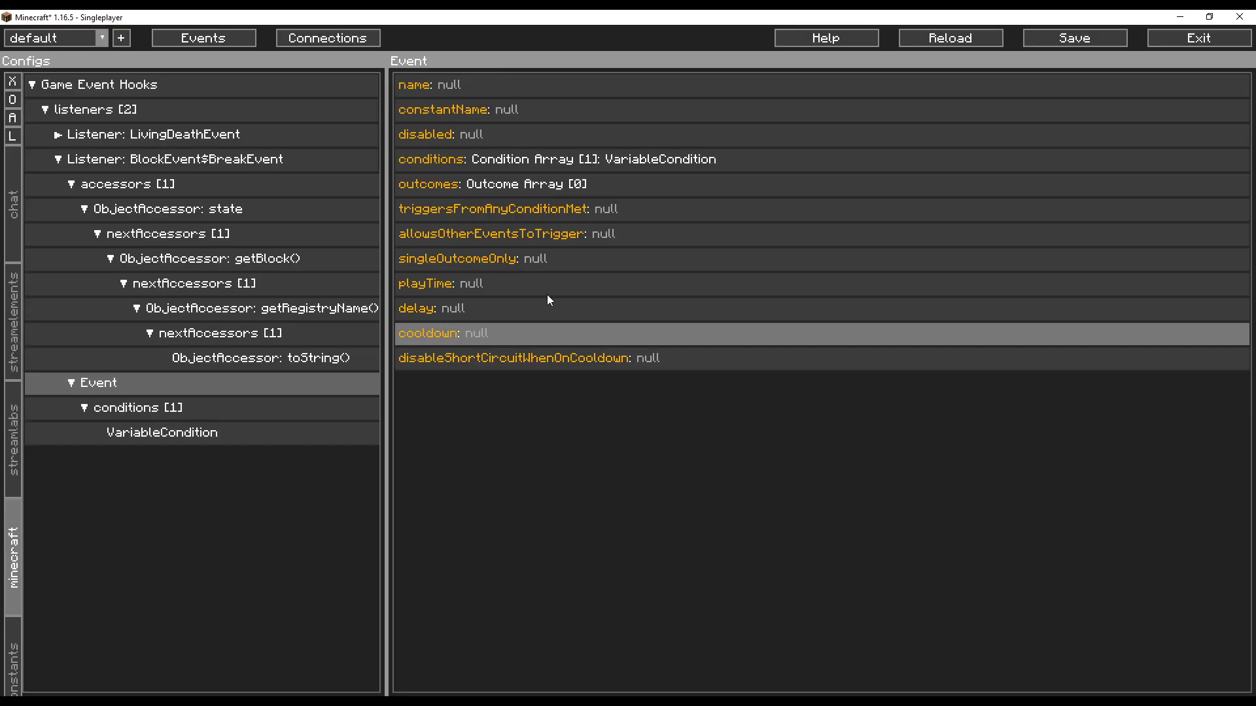
pyautogui.click(611, 183)
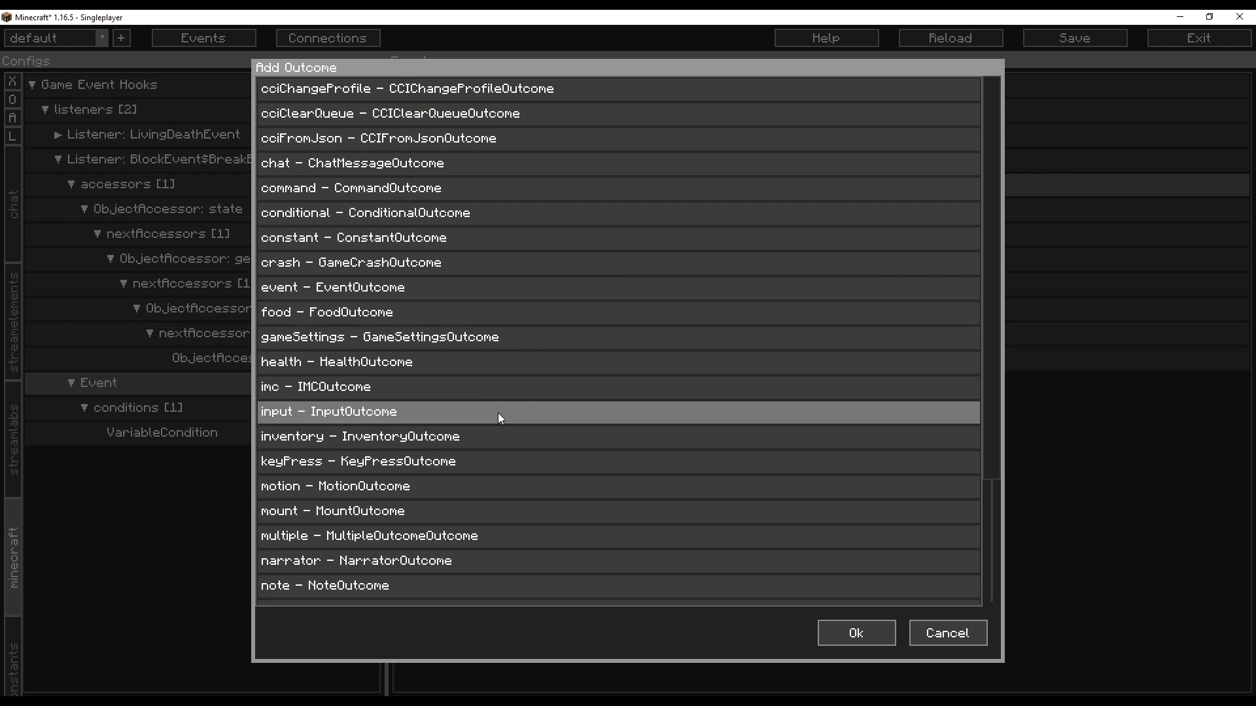
pyautogui.doubleClick(455, 561)
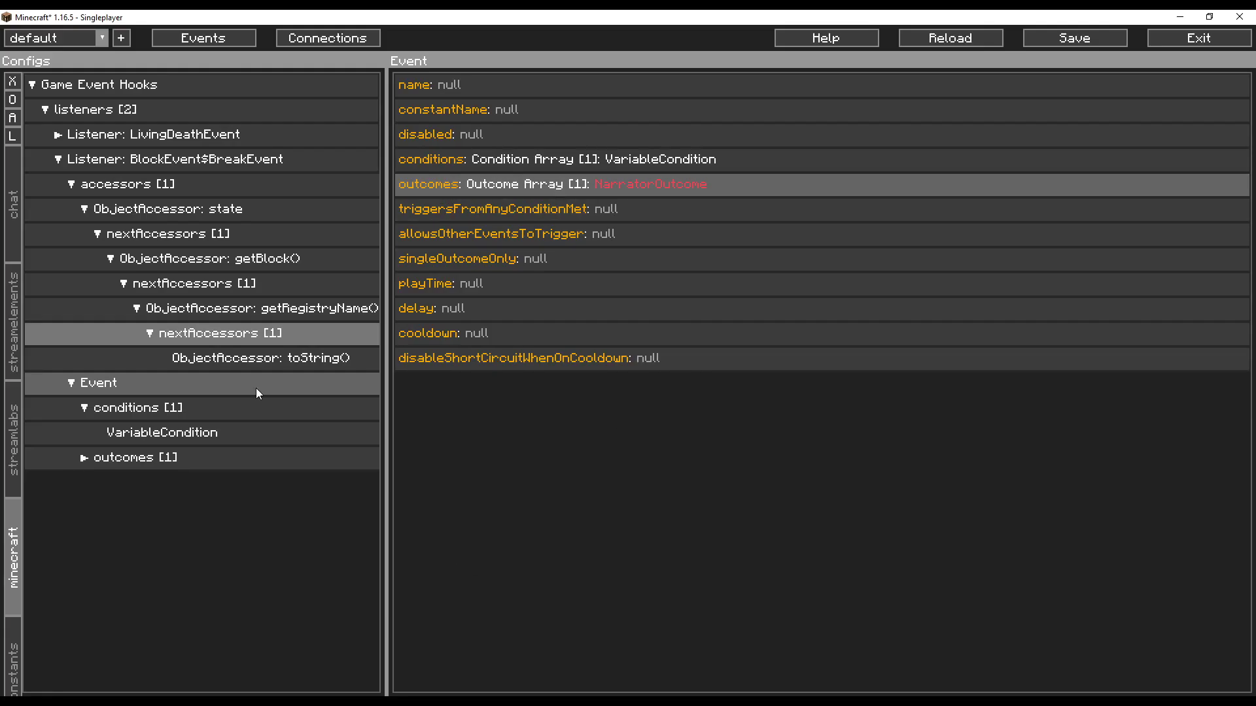
pyautogui.click(150, 456)
pyautogui.click(151, 458)
pyautogui.click(159, 488)
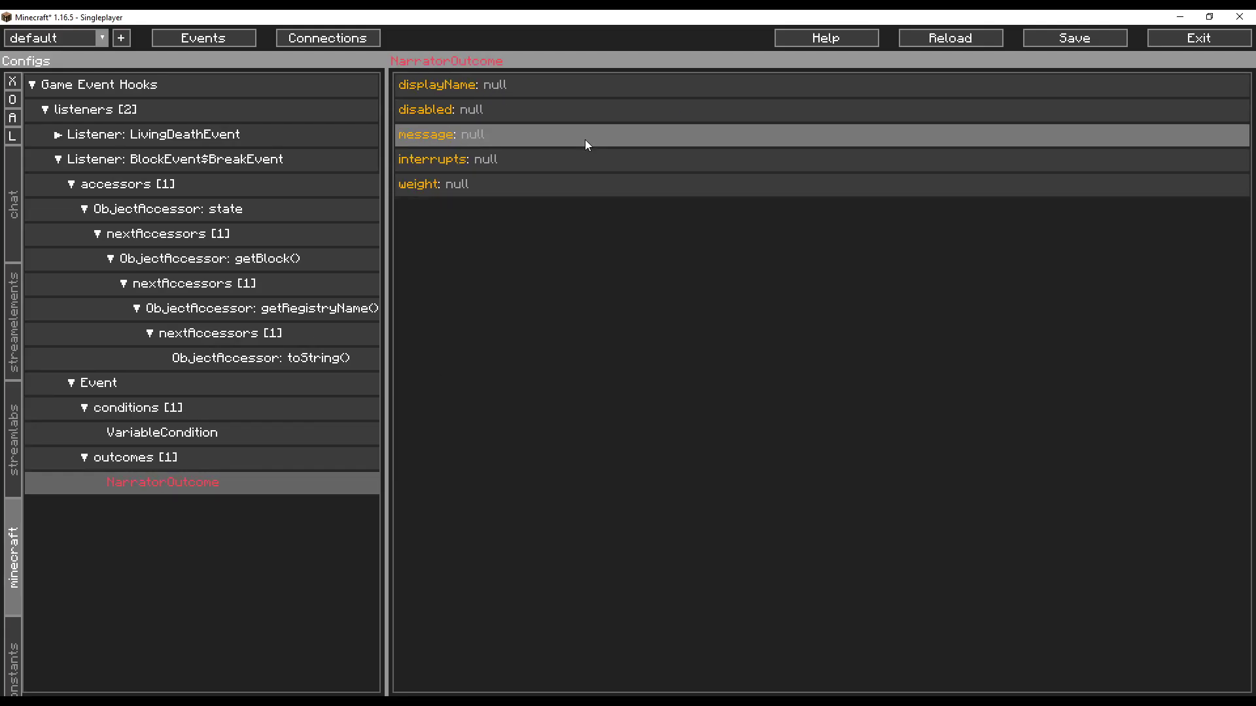
pyautogui.click(505, 141)
pyautogui.write('Diamonds!')
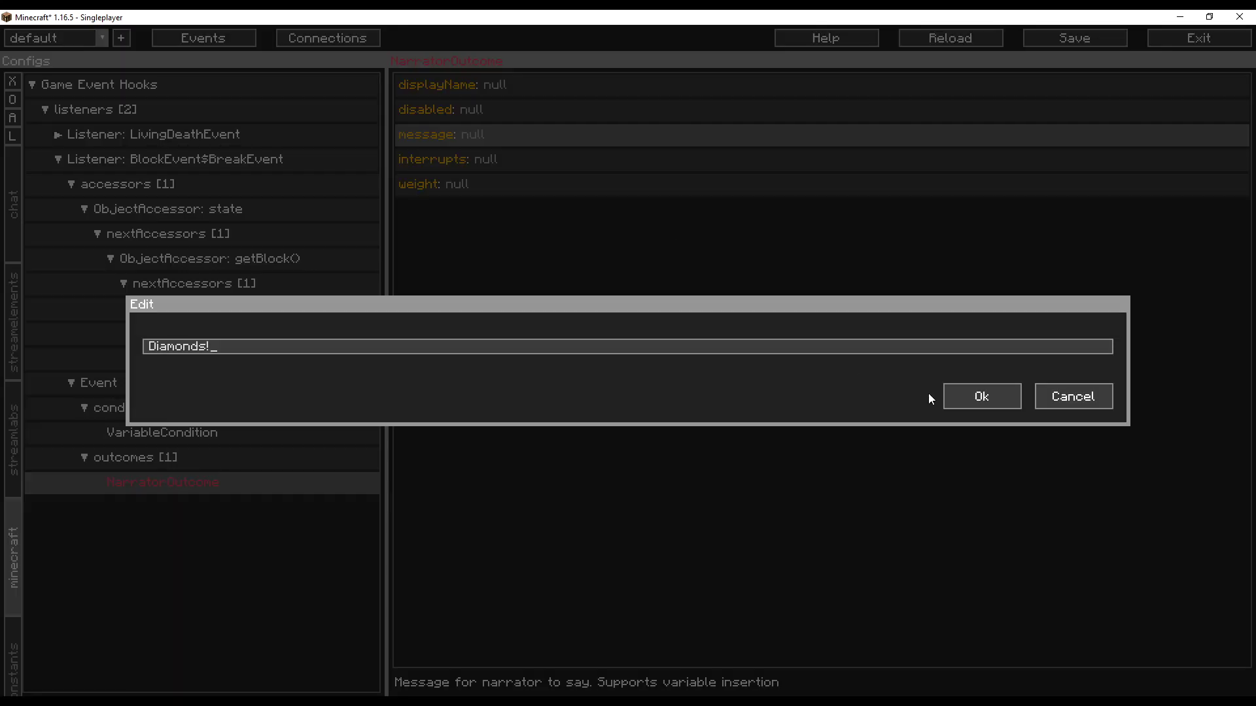
pyautogui.click(949, 398)
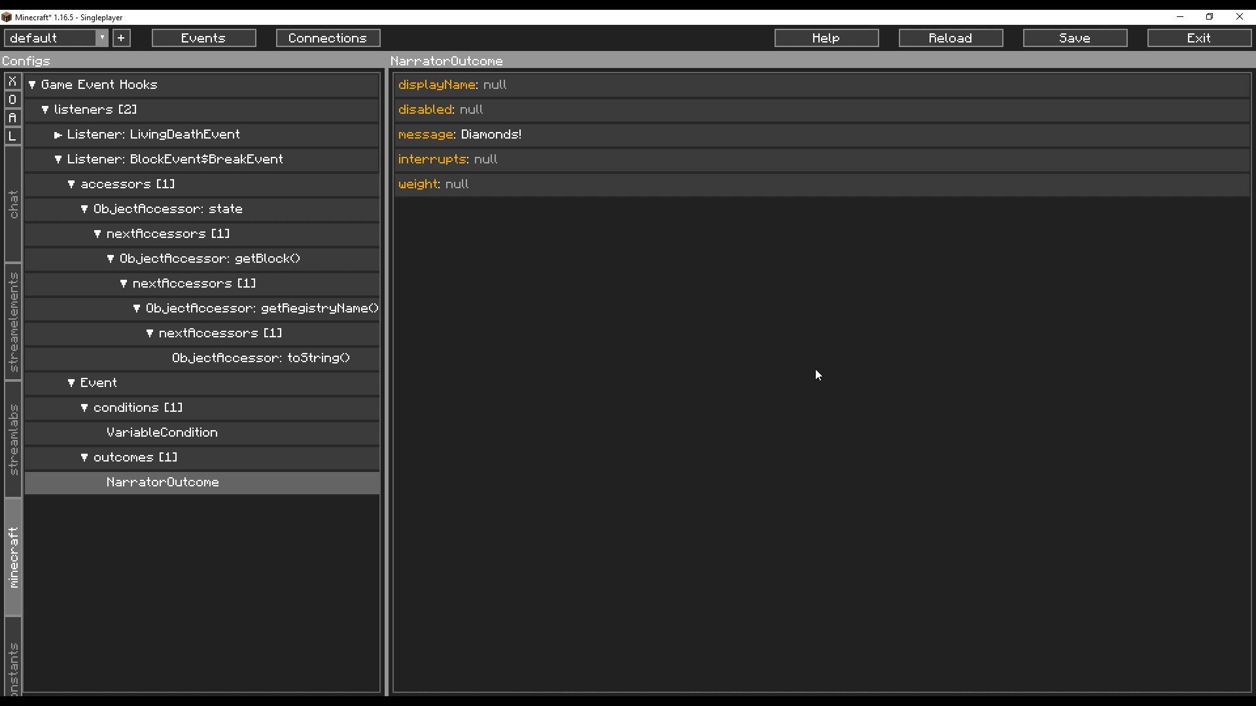
pyautogui.click(1198, 39)
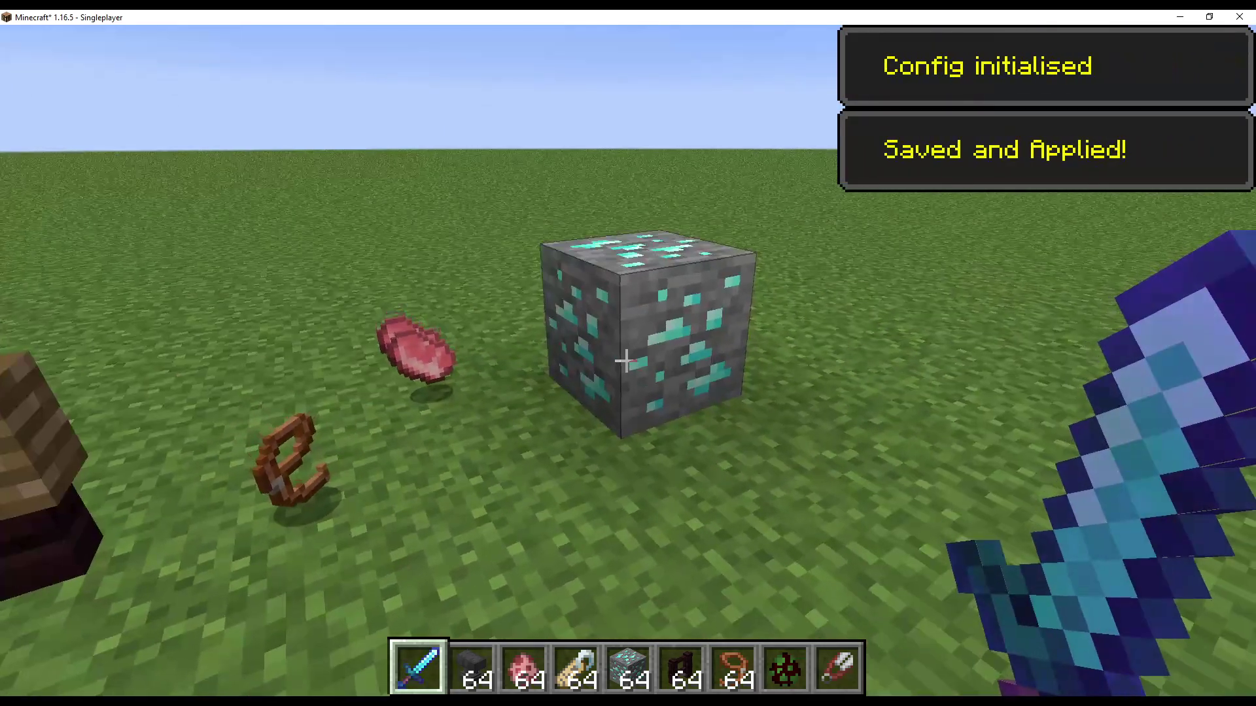
# - Break the diamond ore block using hotbar slot 2, then run /cci to reopen the config
pyautogui.press('2')
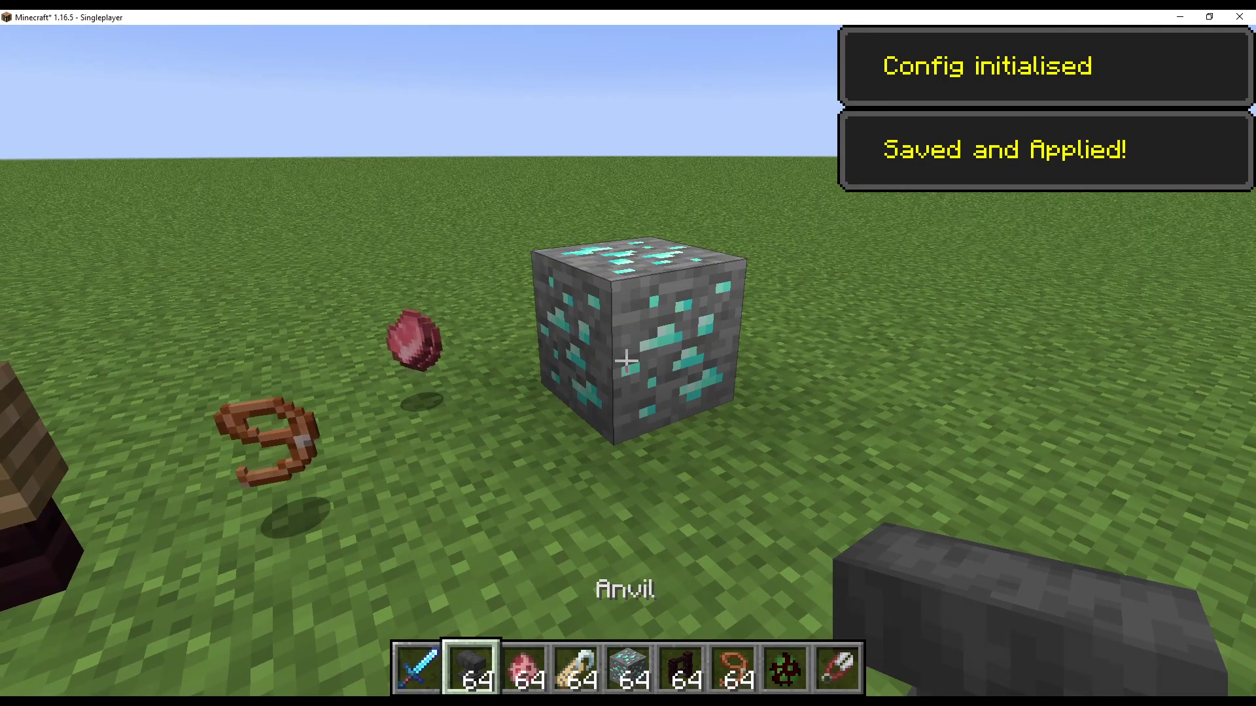
pyautogui.click(626, 360)
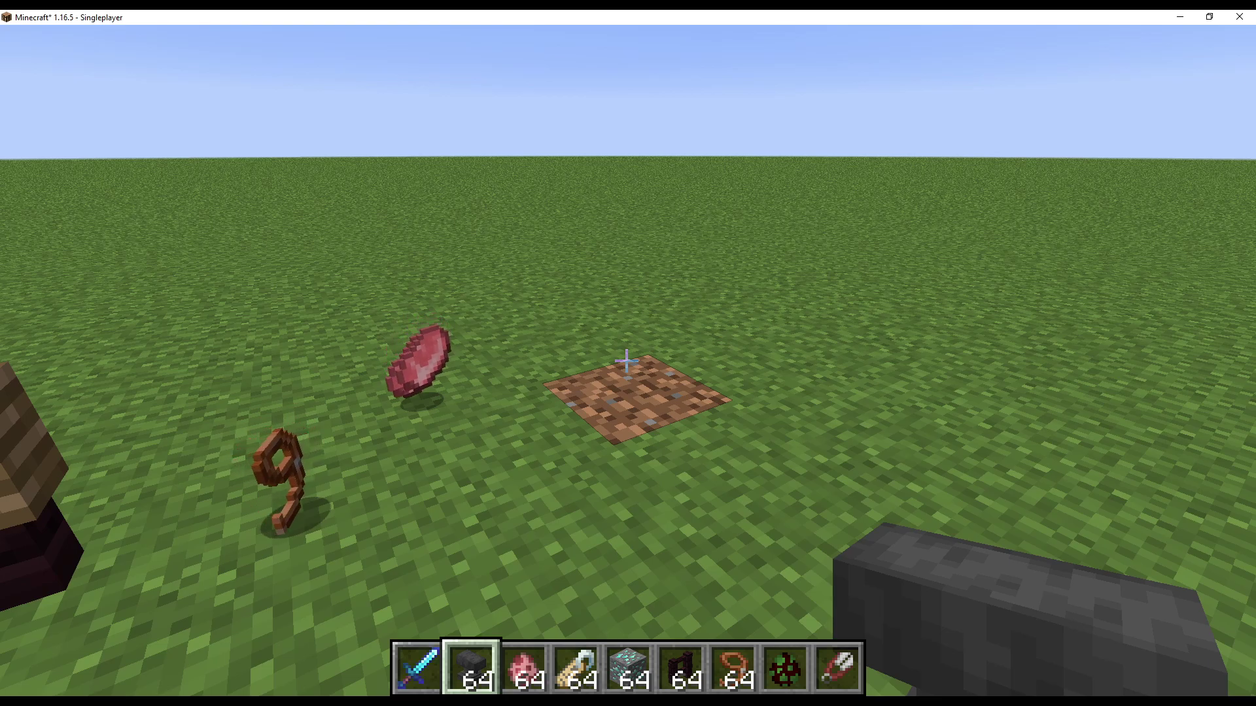
pyautogui.write('/cci')
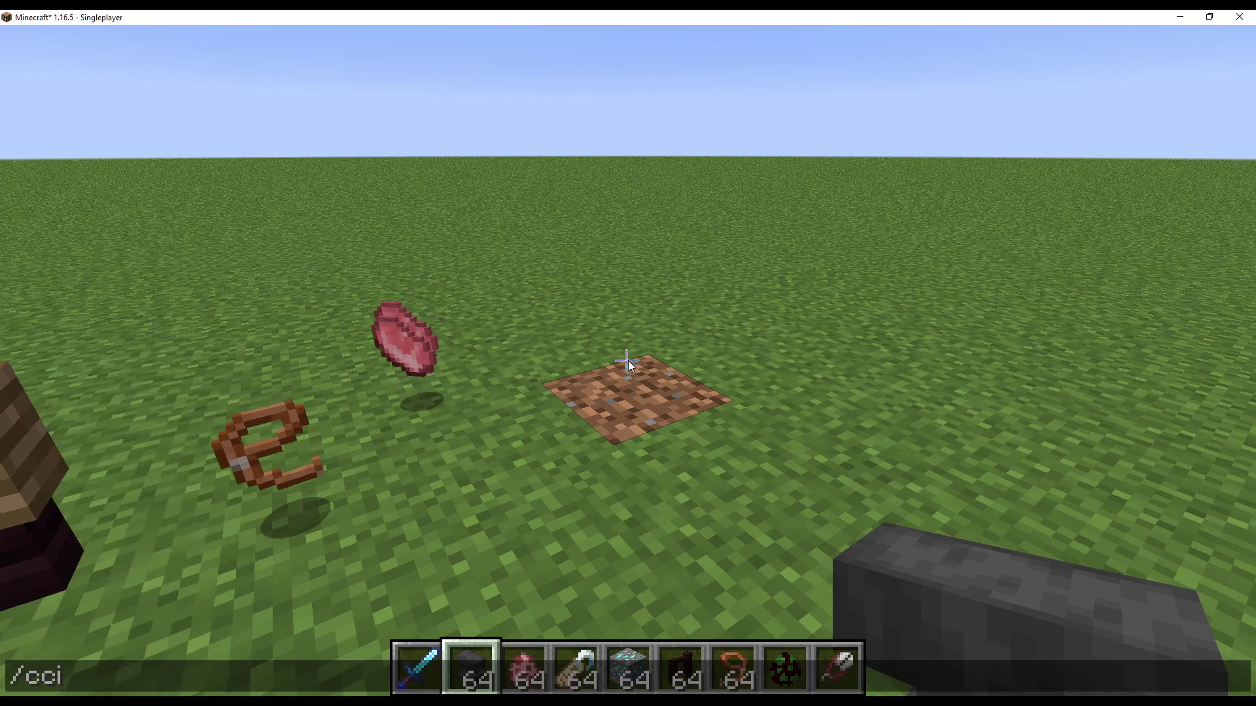
pyautogui.press('Return')
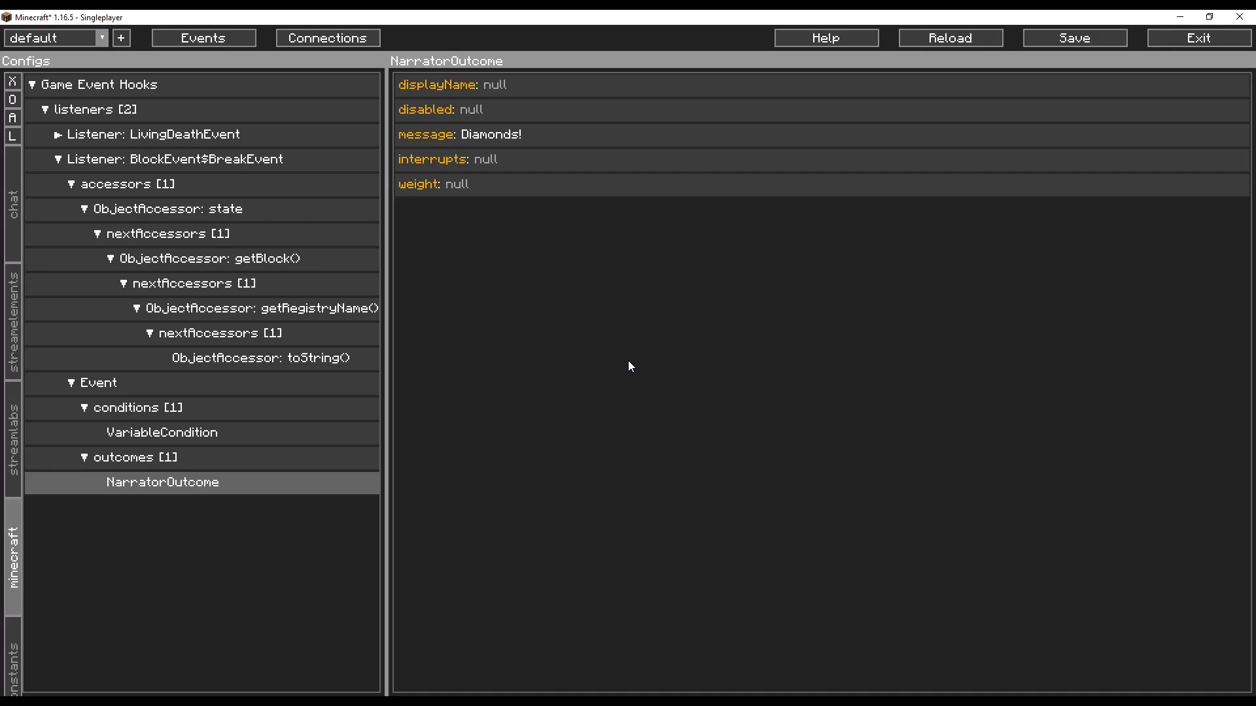
# - Inspect the ObjectAccessor: state row's settings, then return to IntelliJ IDEA
pyautogui.click(232, 210)
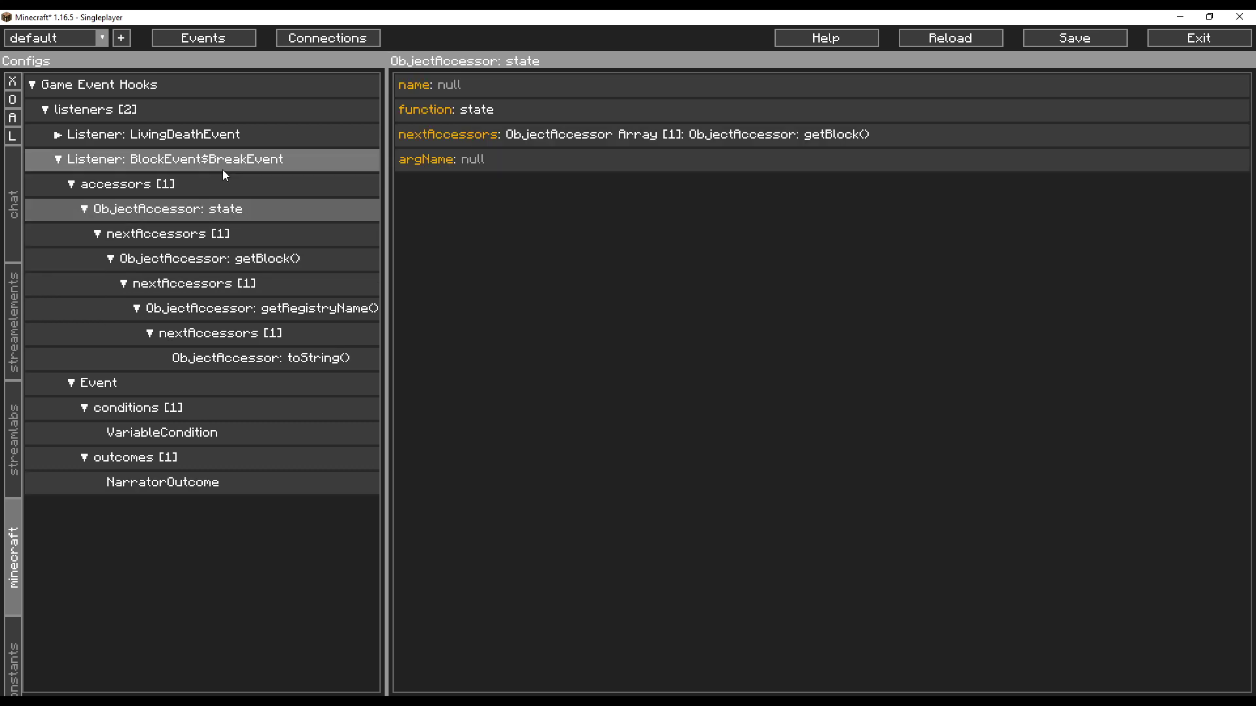
pyautogui.hotkey('alt', 'Tab')
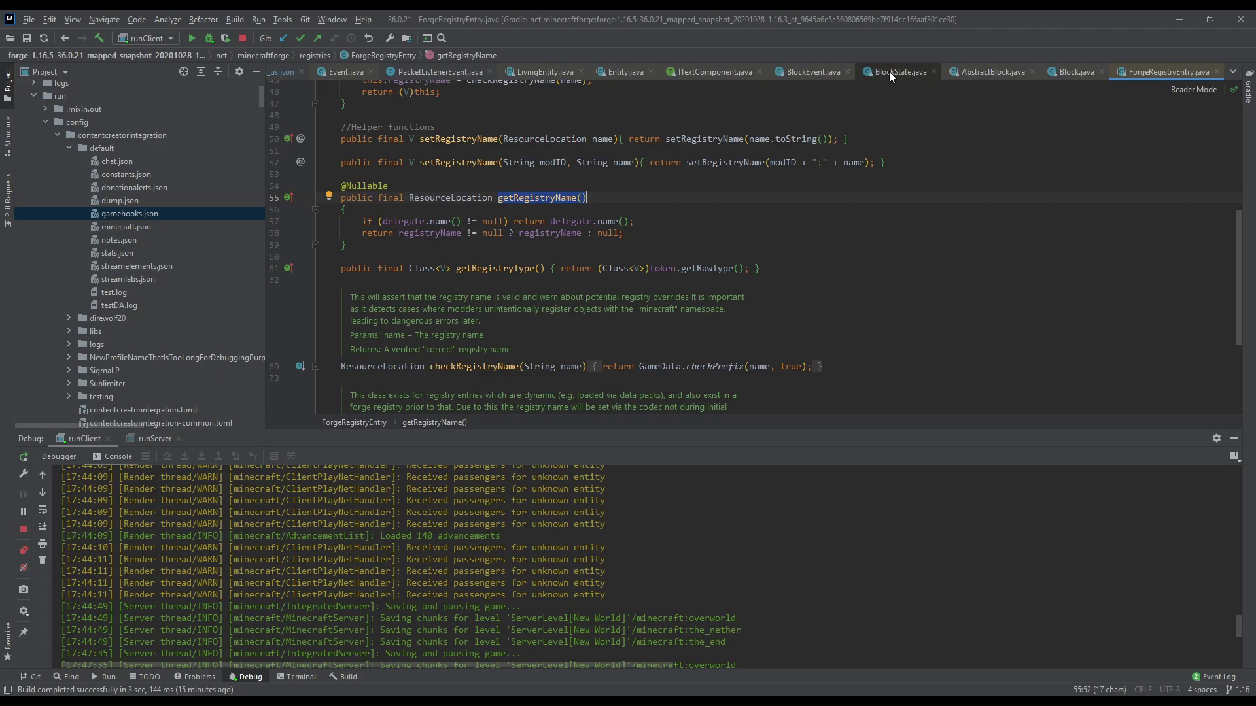
# - Follow BlockState from getState() in BlockEvent.java to BlockState.java, checking both package names
pyautogui.click(807, 75)
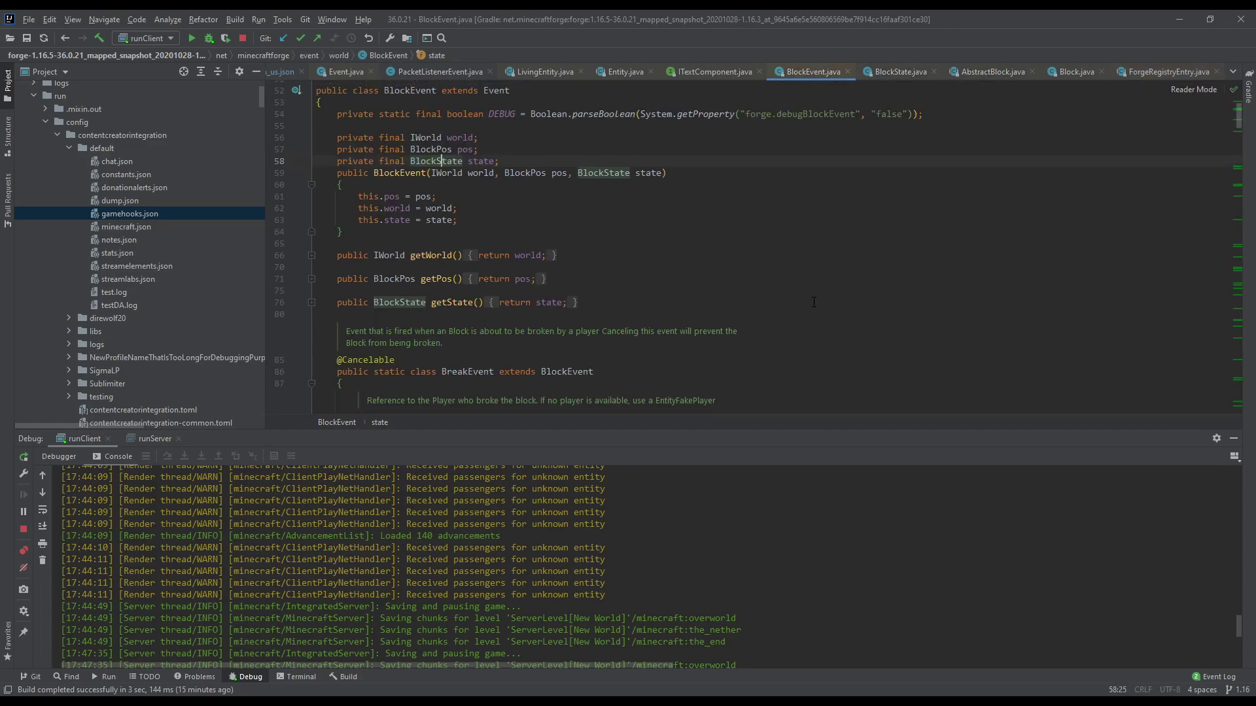
pyautogui.scroll(2, 369, 109)
pyautogui.moveTo(378, 110); pyautogui.dragTo(451, 110)
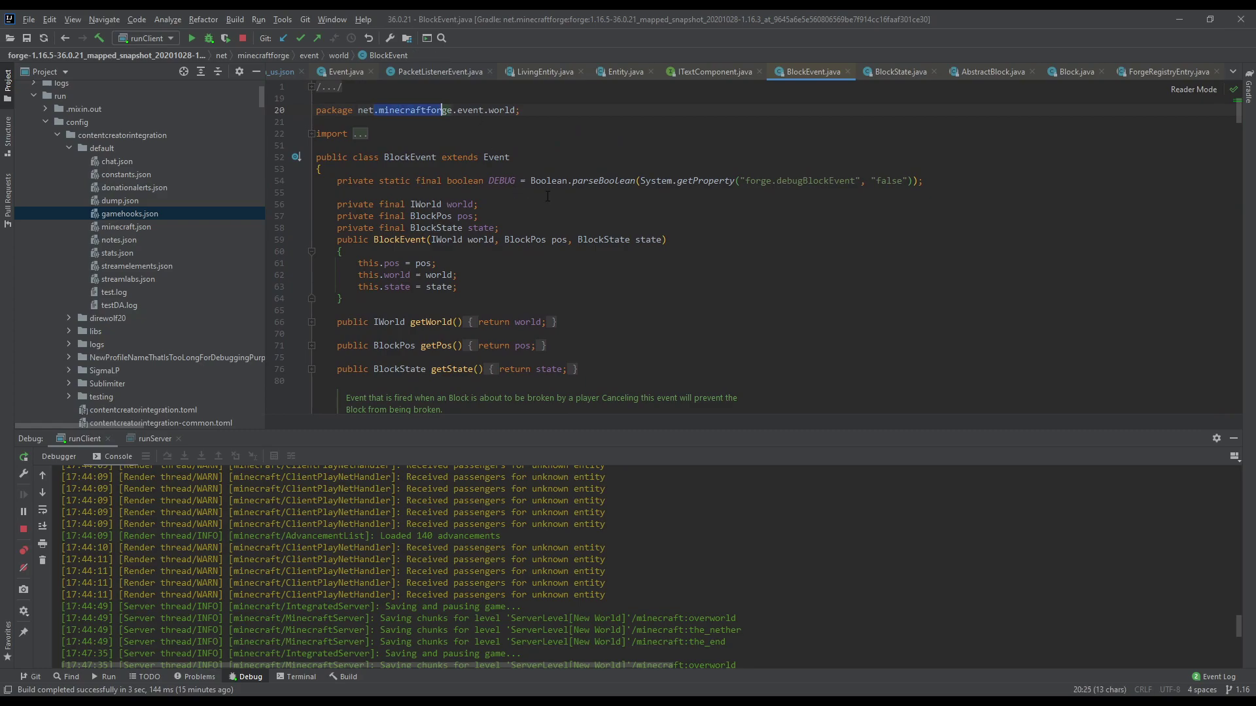
pyautogui.click(622, 228)
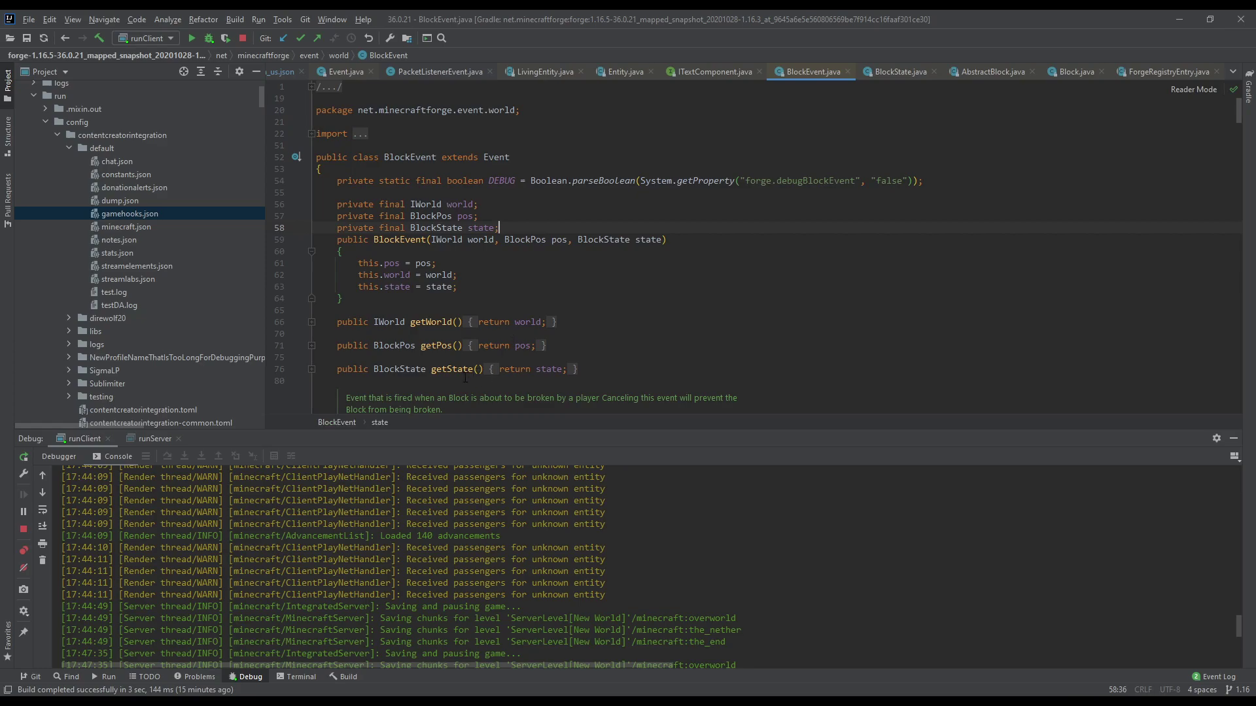
pyautogui.keyDown('ctrl'); pyautogui.click(402, 369); pyautogui.keyUp('ctrl')
pyautogui.moveTo(374, 86); pyautogui.dragTo(416, 87)
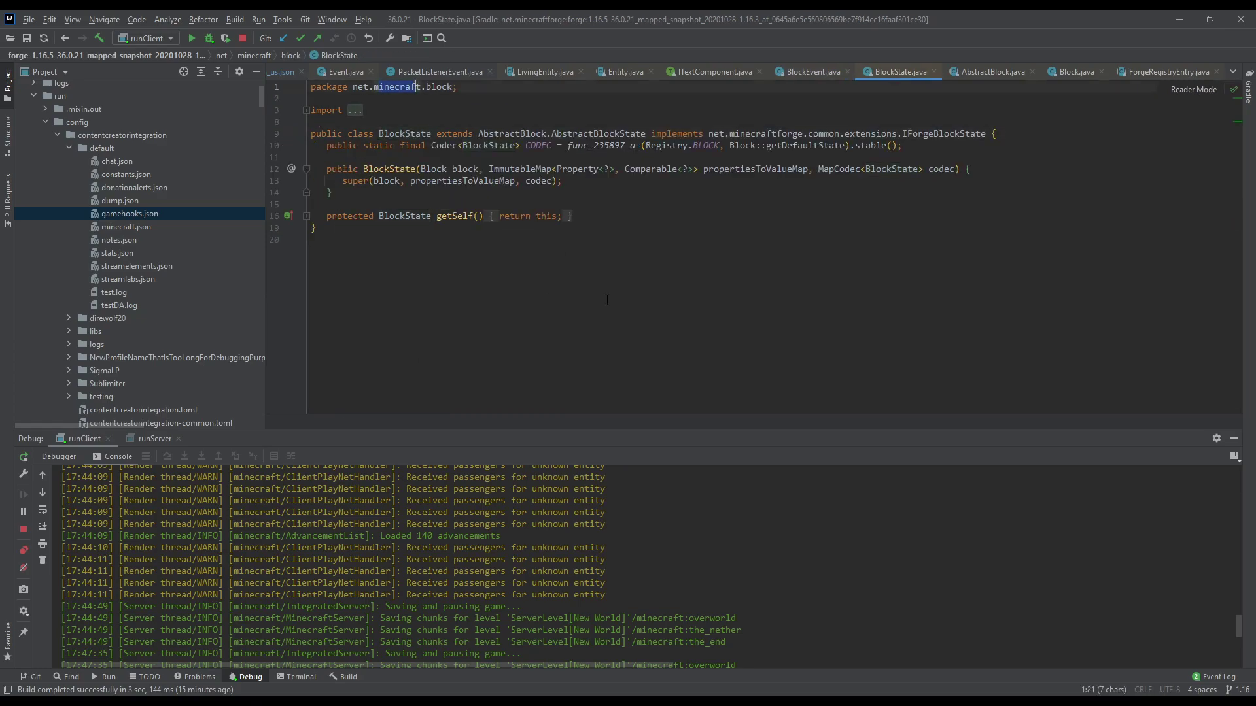